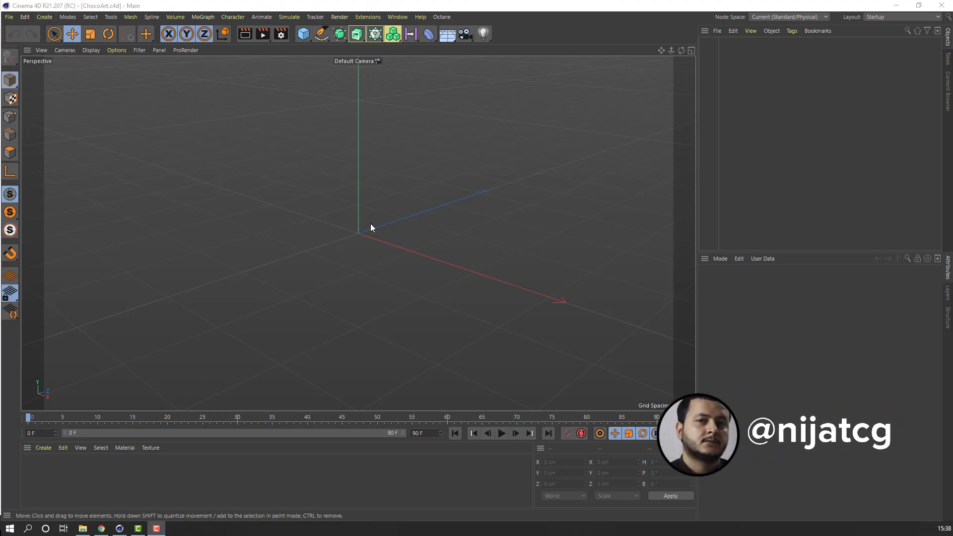
Step: Show all four viewports and open the background picture settings in the viewport configuration
click(692, 50)
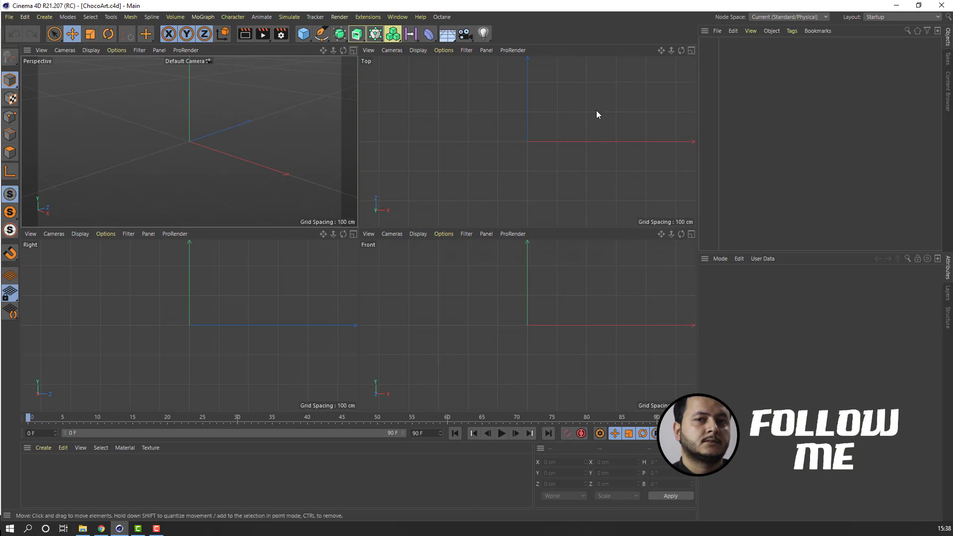
click(439, 284)
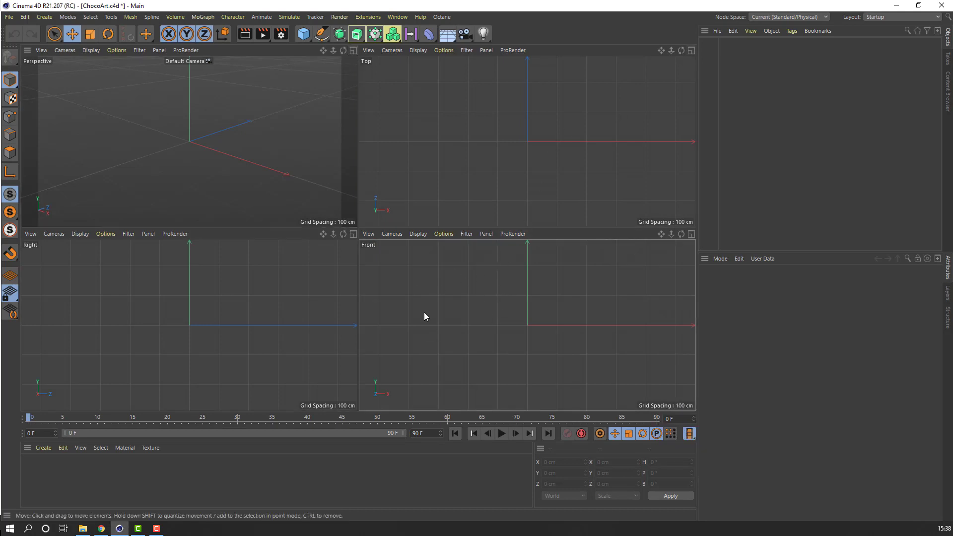
click(117, 52)
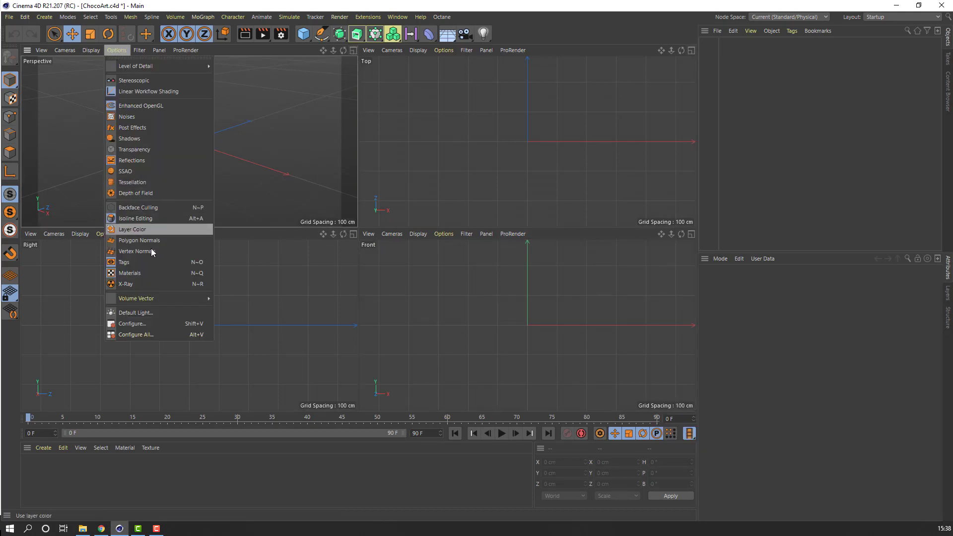
click(132, 324)
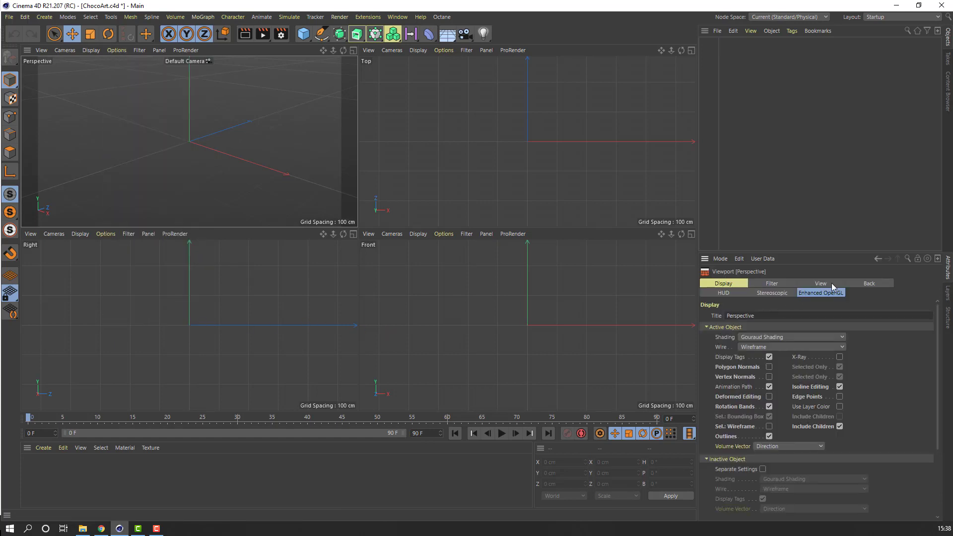
click(868, 284)
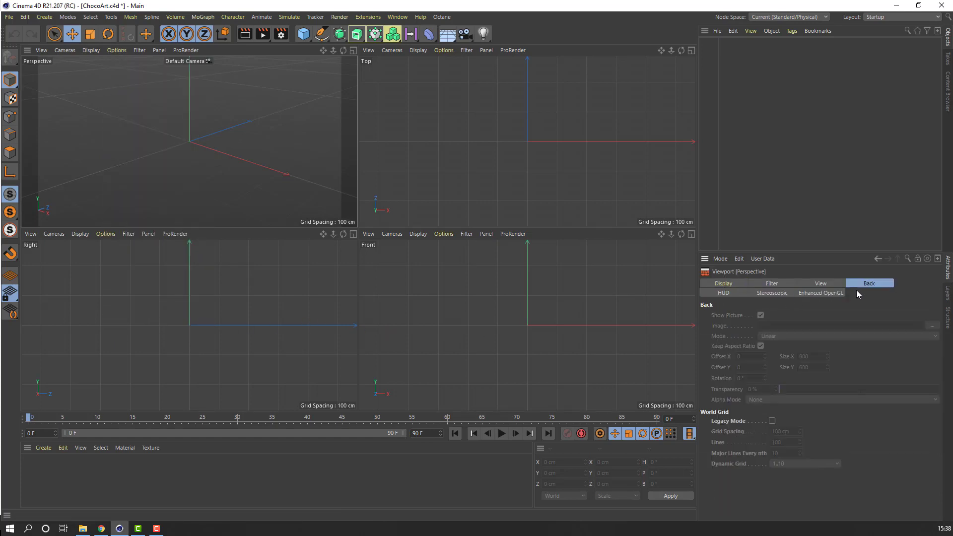
Step: Copy the folder path of the chocoart samples folder from File Explorer and return to Cinema 4D
click(83, 528)
drag(430, 69, 180, 95)
click(447, 94)
click(408, 95)
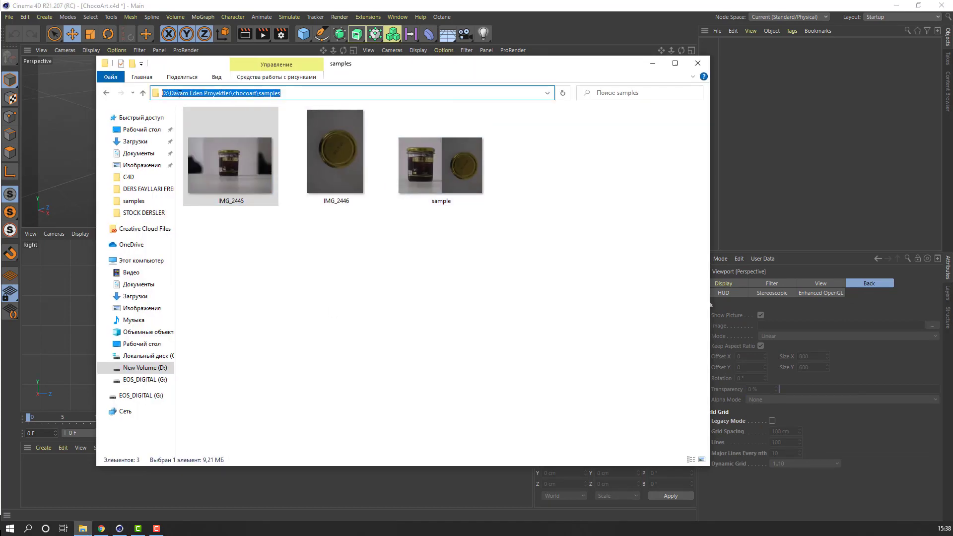
click(393, 4)
Step: Load the sample image from the chocoart samples folder as the Front viewport's background picture
click(425, 294)
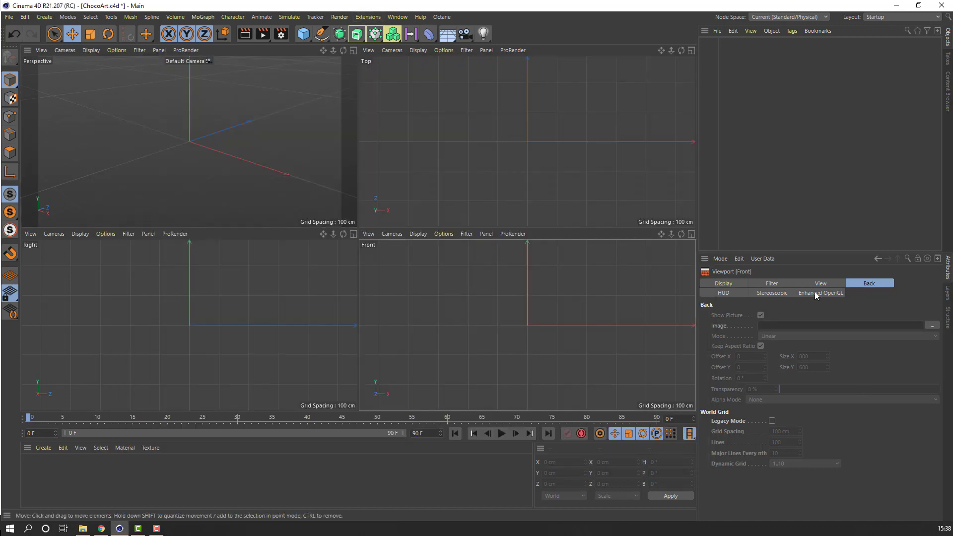
click(932, 326)
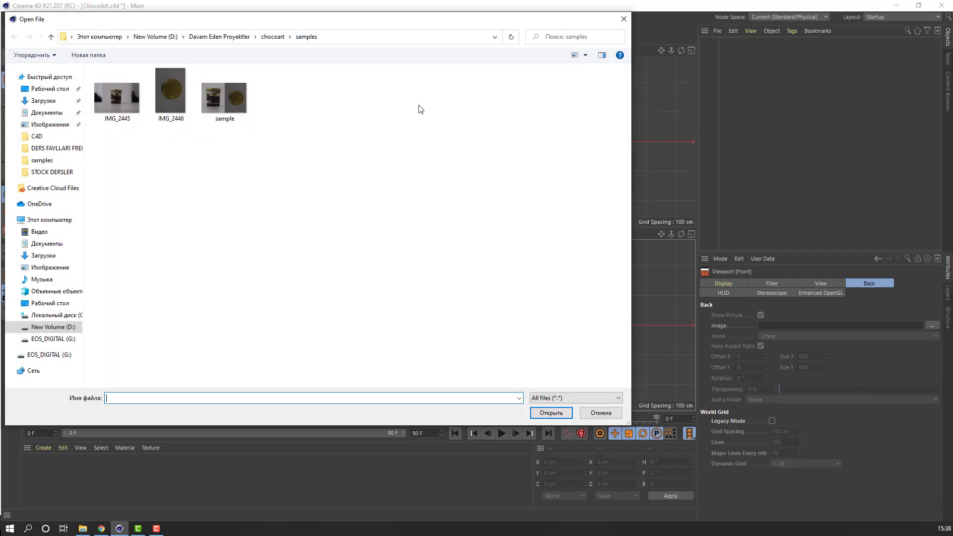
click(363, 43)
click(364, 42)
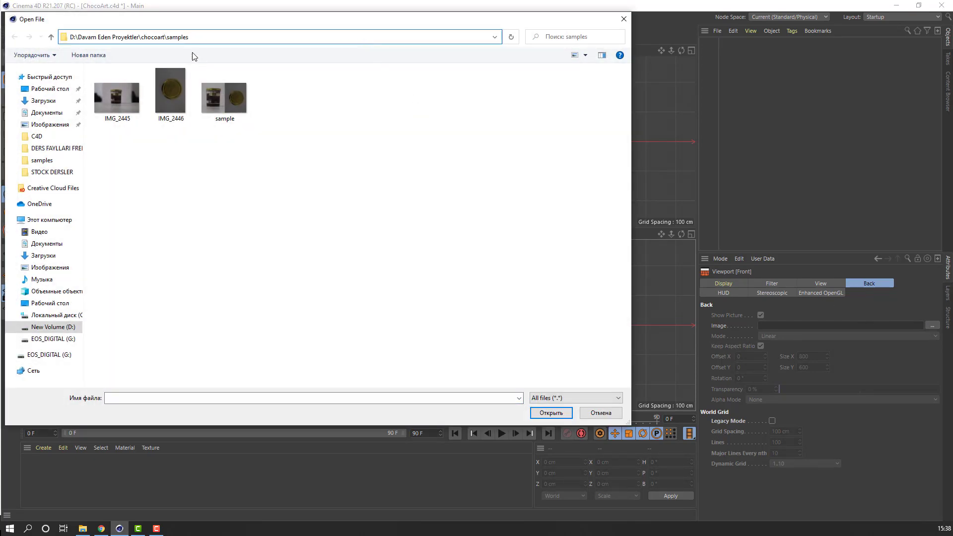
click(231, 158)
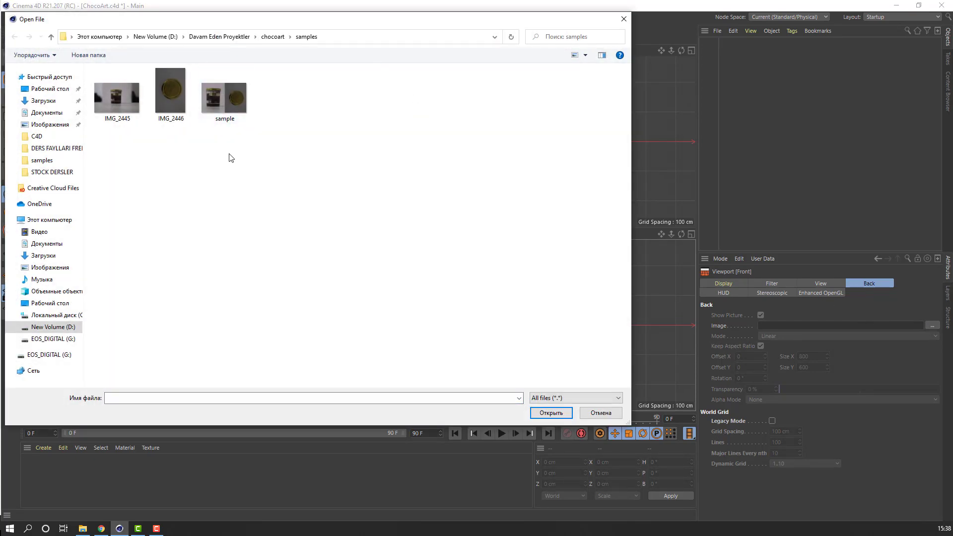
drag(228, 26, 239, 28)
click(242, 91)
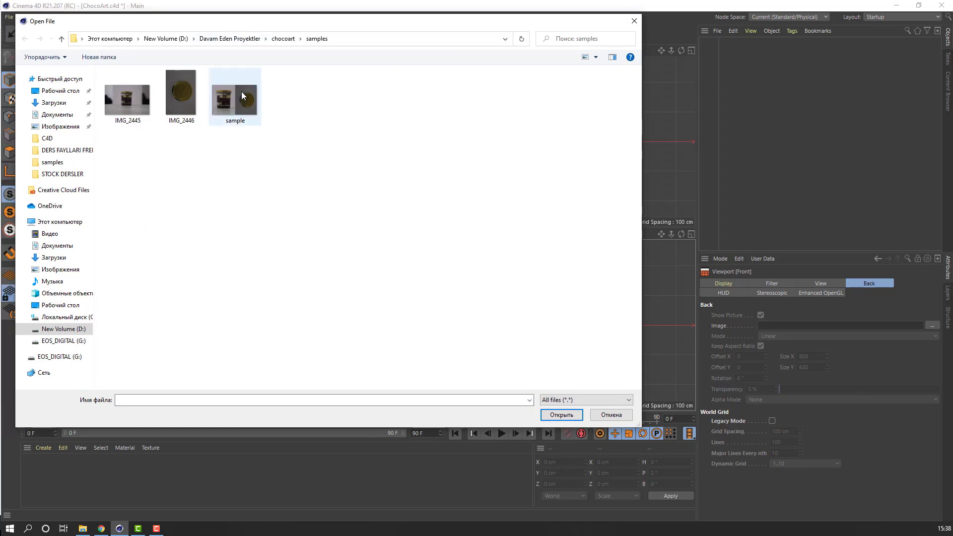
click(563, 419)
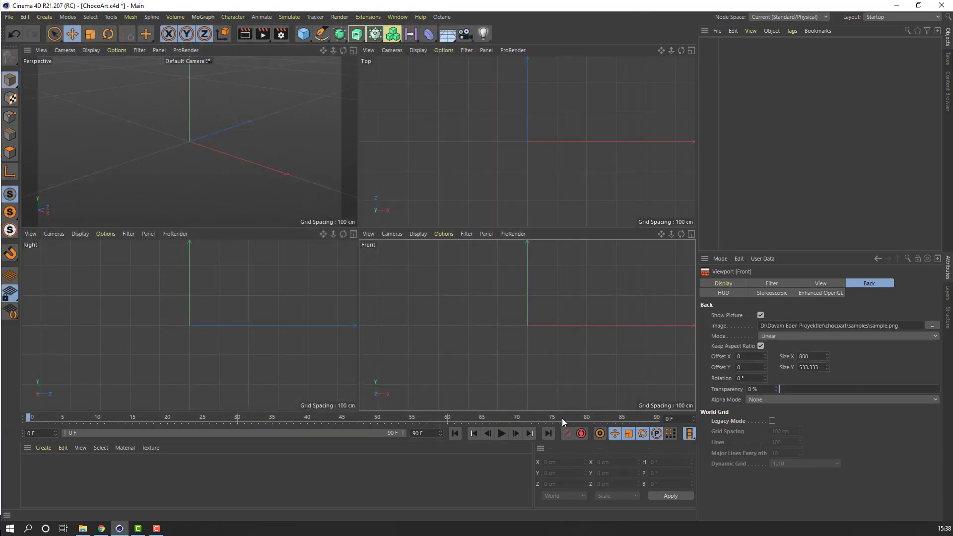
scroll(499, 316, up, 3)
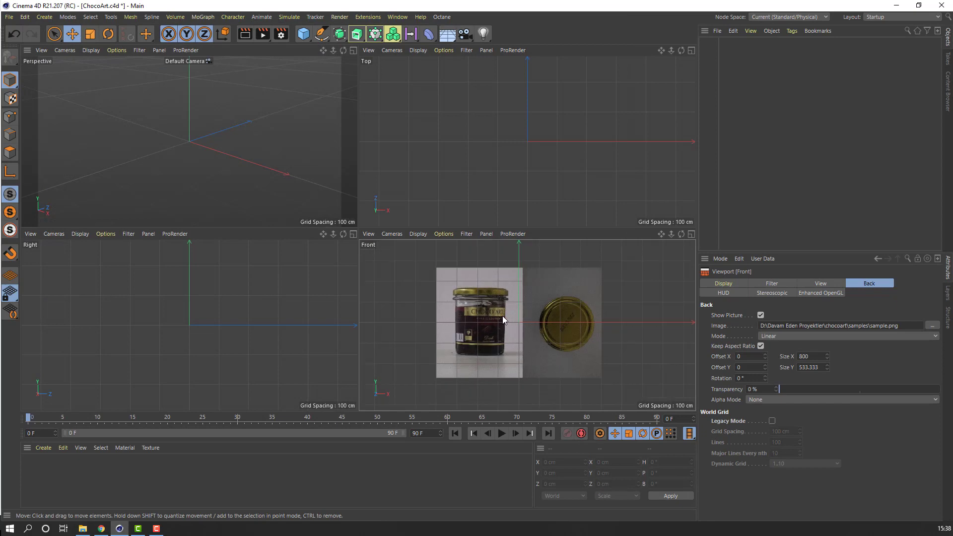
Step: Load the same sample image as the Top viewport's background picture
click(418, 99)
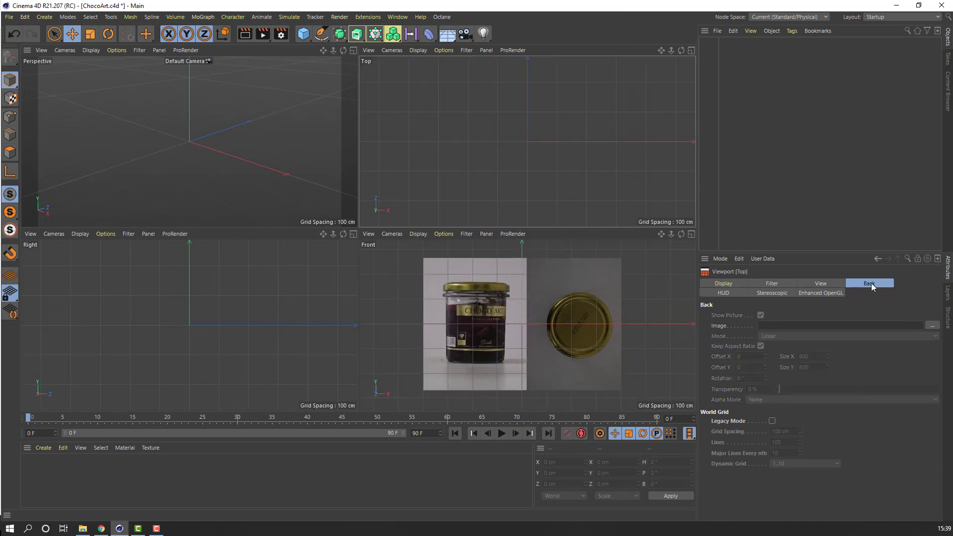
click(932, 326)
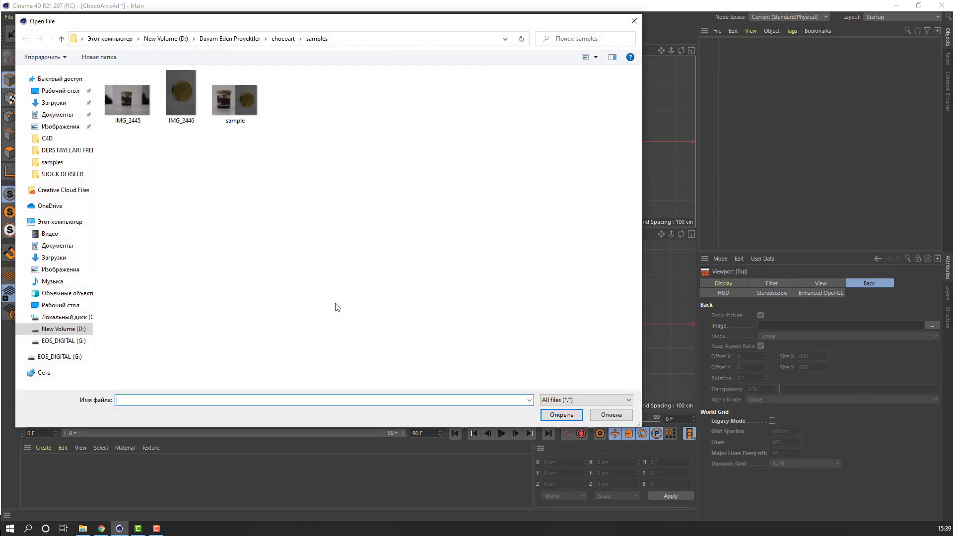
click(231, 99)
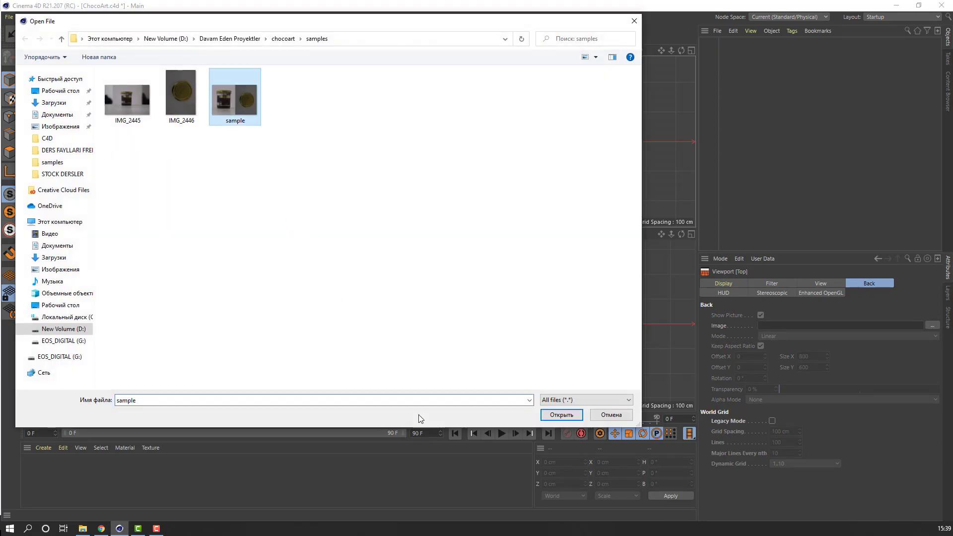
click(568, 414)
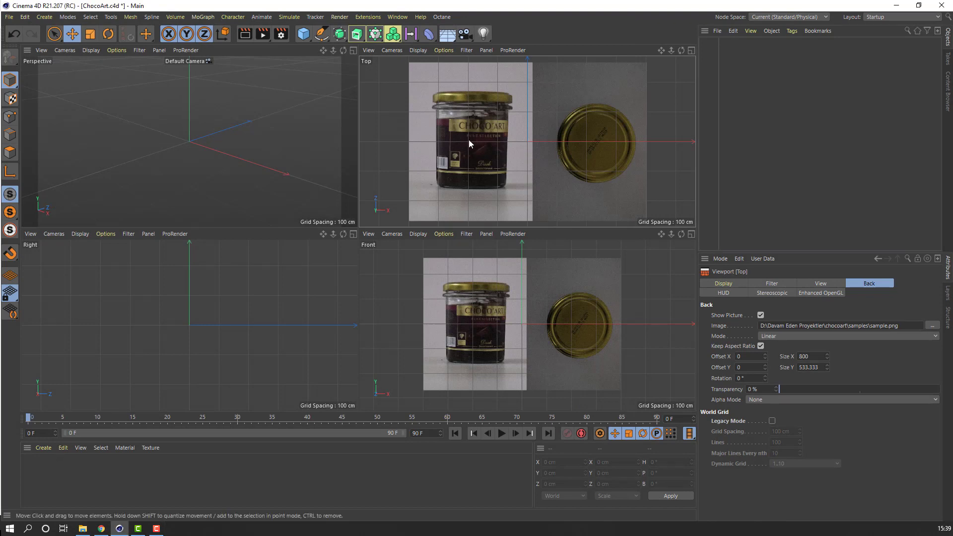
Step: Add a cylinder and move it in the Top view to about X 240 cm, over the photographed lid
click(304, 34)
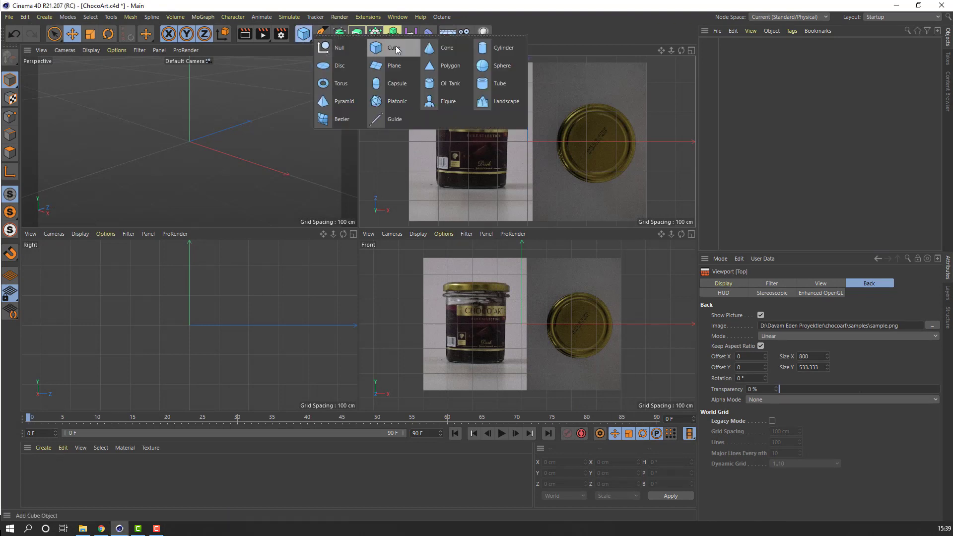
click(501, 45)
scroll(526, 141, up, 2)
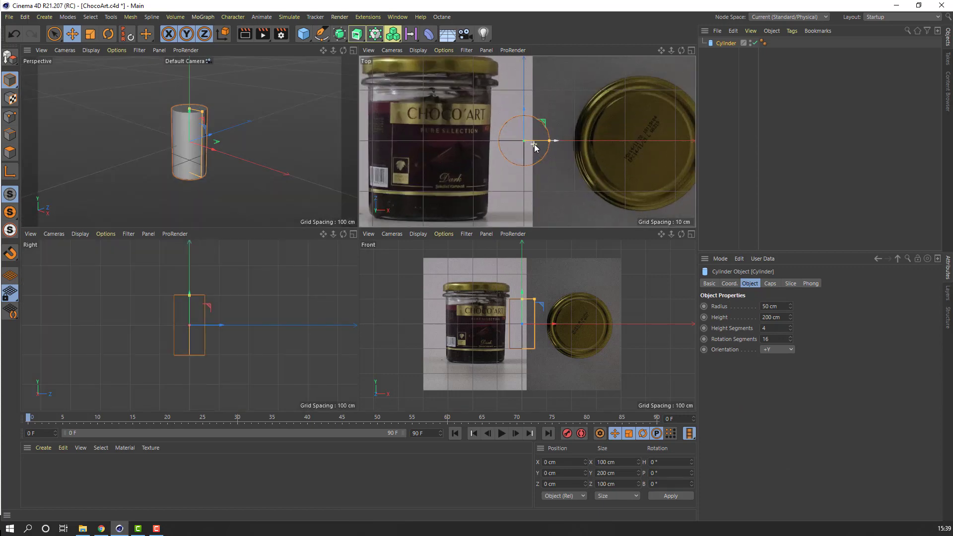
middle_click(610, 158)
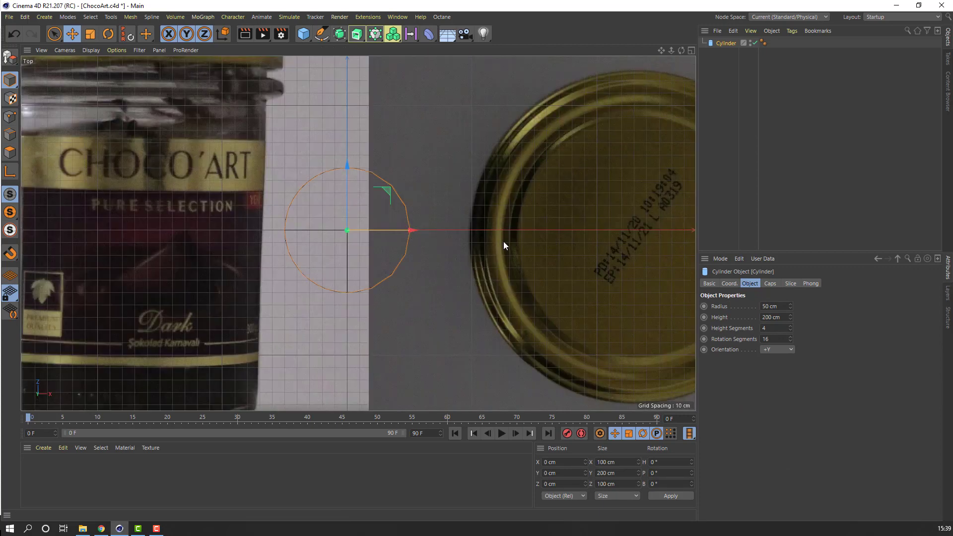
middle_drag(515, 229, 350, 227)
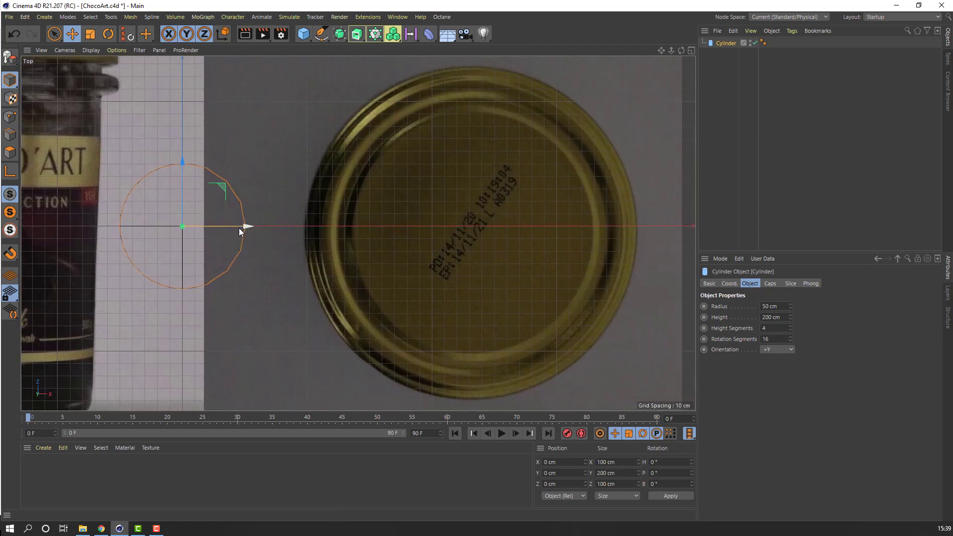
drag(242, 228, 528, 248)
middle_drag(528, 248, 369, 242)
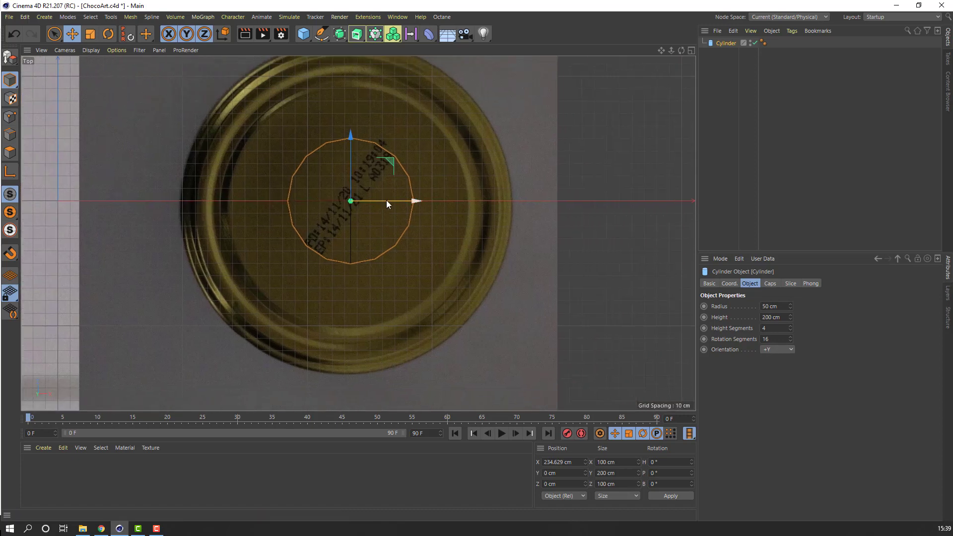
drag(386, 201, 424, 200)
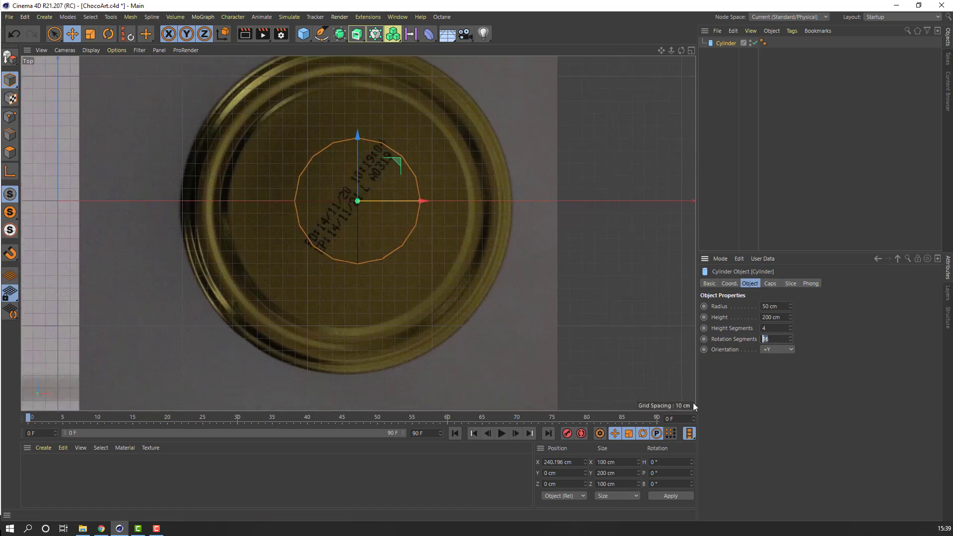
Step: Set the cylinder's rotation segments to 60 and enlarge its radius to about 124 cm
text(60)
key(Return)
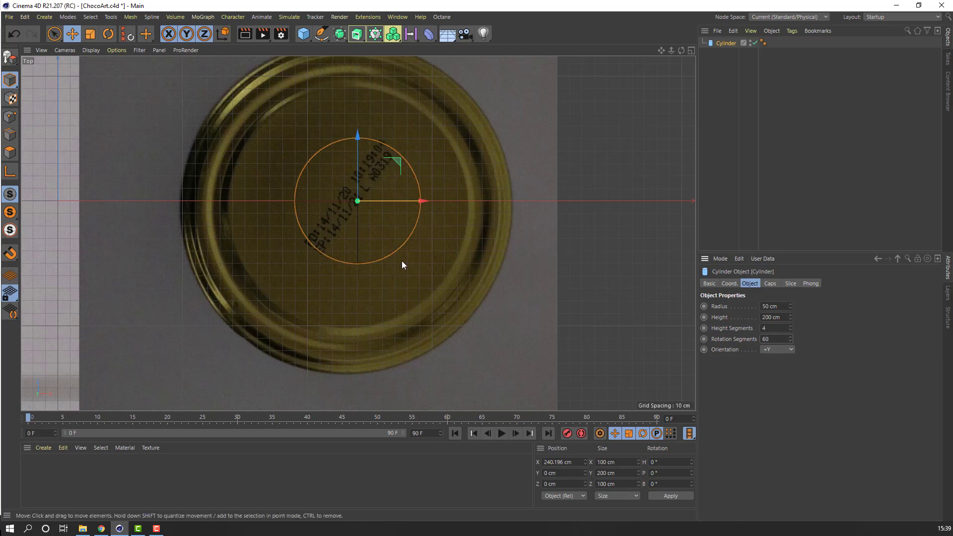
scroll(402, 261, down, 1)
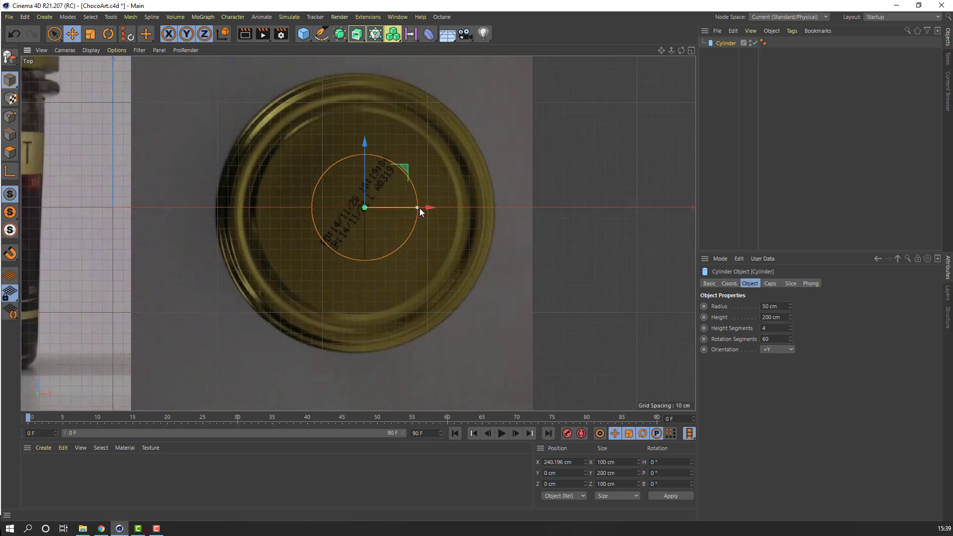
drag(419, 207, 494, 193)
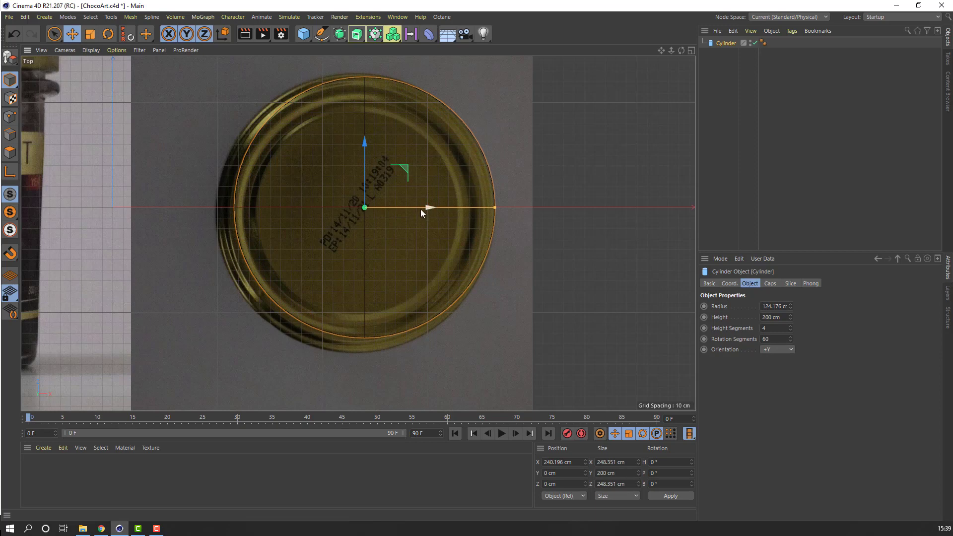
Step: Fit the cylinder to the lid outline in the Top view, at about X 231 cm, Z -6 cm, with a radius of about 130.5 cm
drag(421, 209, 408, 210)
drag(356, 164, 359, 172)
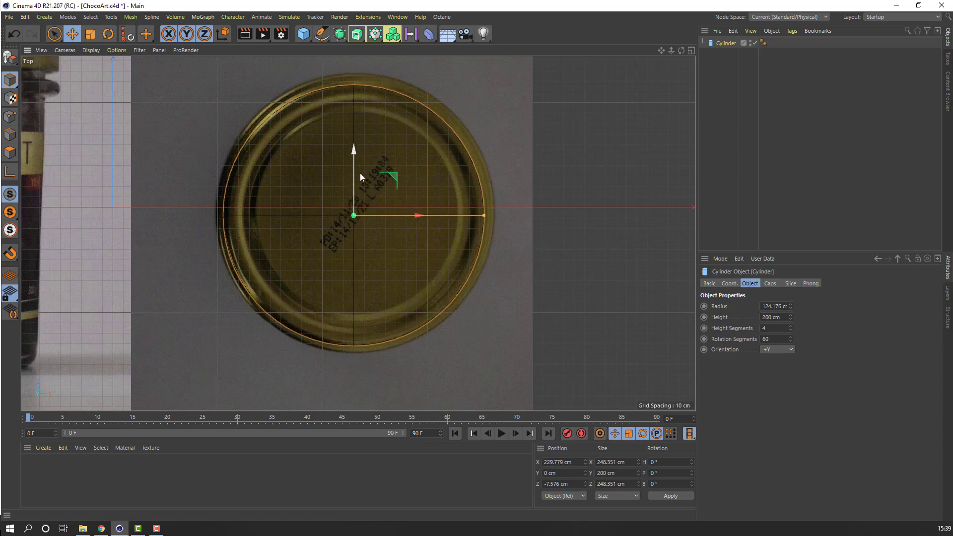
drag(484, 216, 490, 216)
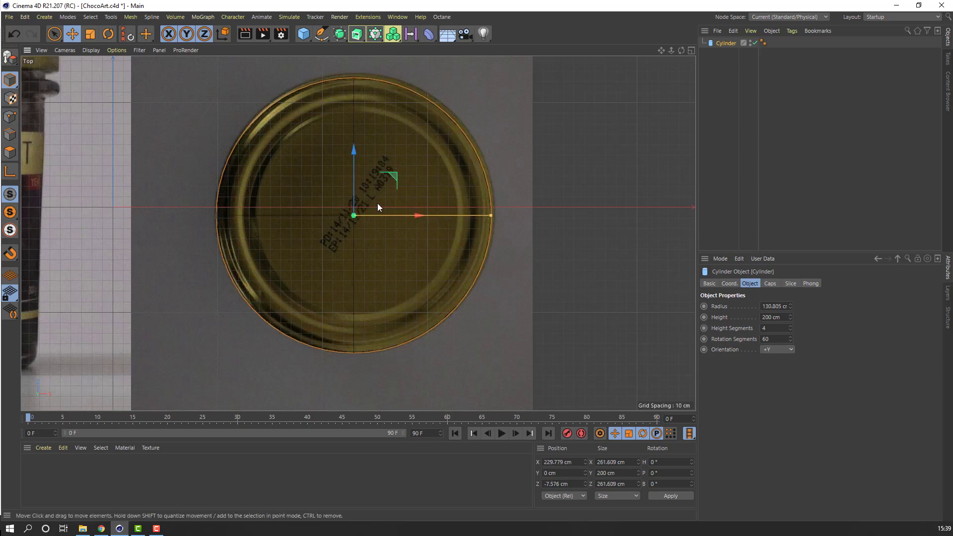
drag(350, 189, 353, 185)
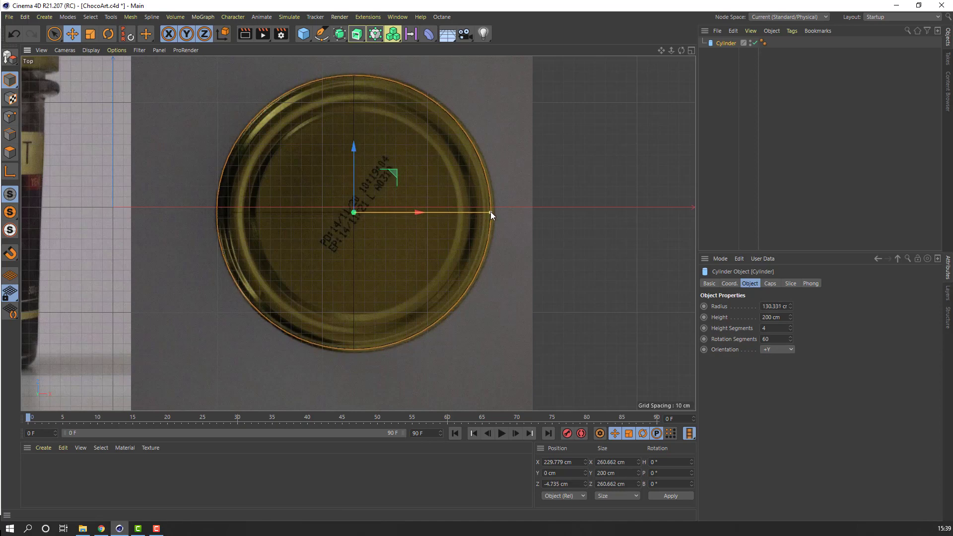
drag(491, 212, 492, 210)
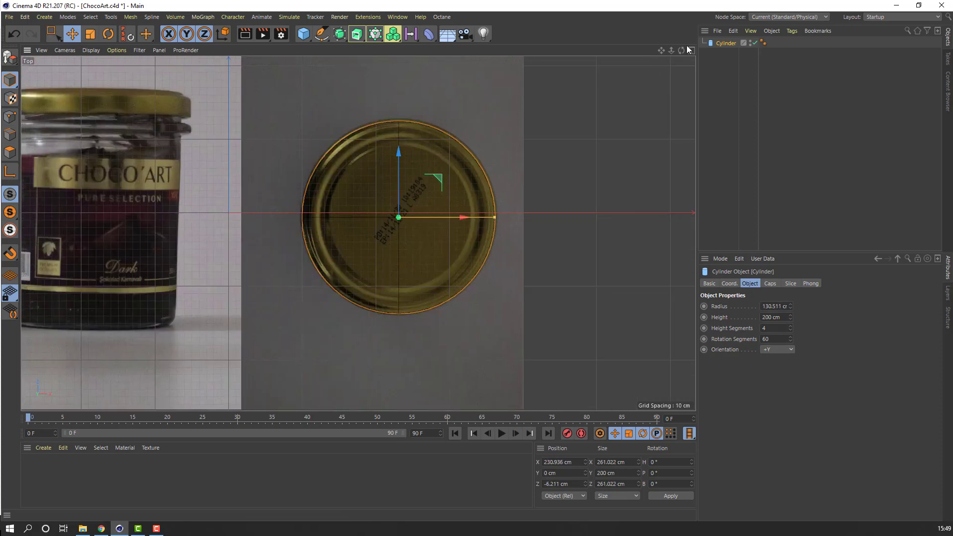
Step: Reduce the cylinder's height to 25 cm
click(692, 50)
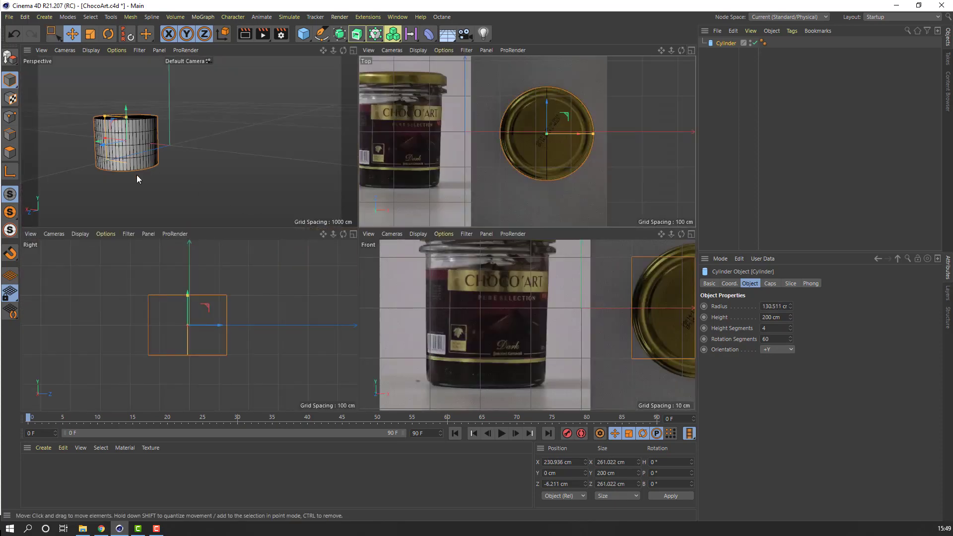
alt+drag(171, 171, 208, 169)
scroll(154, 129, up, 5)
scroll(212, 161, down, 2)
scroll(207, 168, down, 3)
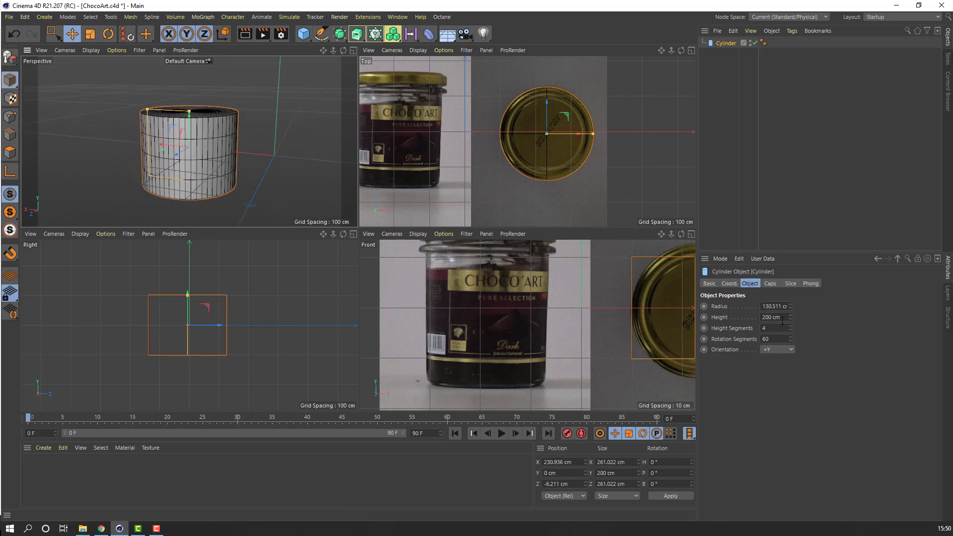
drag(791, 319, 762, 319)
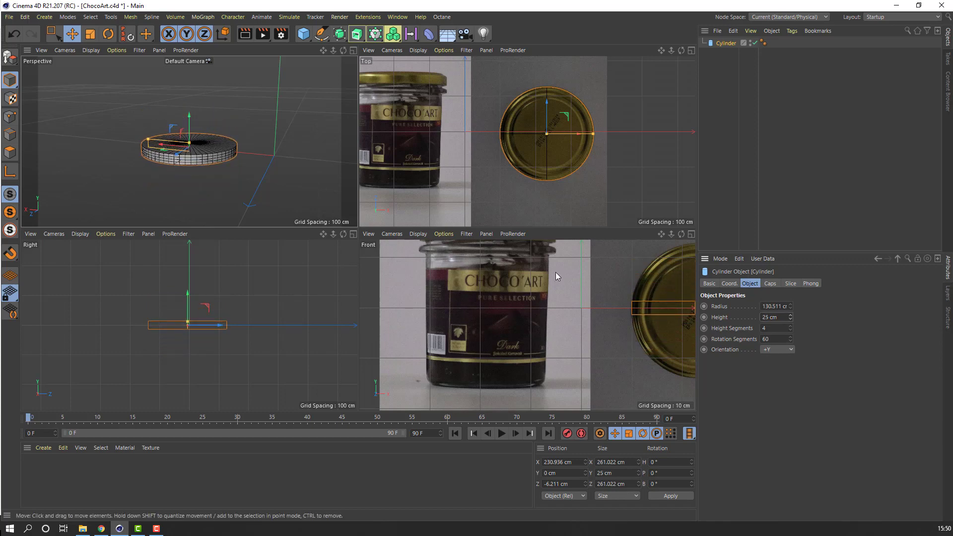
Step: Move the cylinder in the Front view onto the photographed jar's lid, at about X -185 cm and Y 155 cm
middle_click(572, 269)
scroll(493, 198, down, 3)
alt+middle_drag(579, 238, 526, 254)
drag(629, 219, 315, 219)
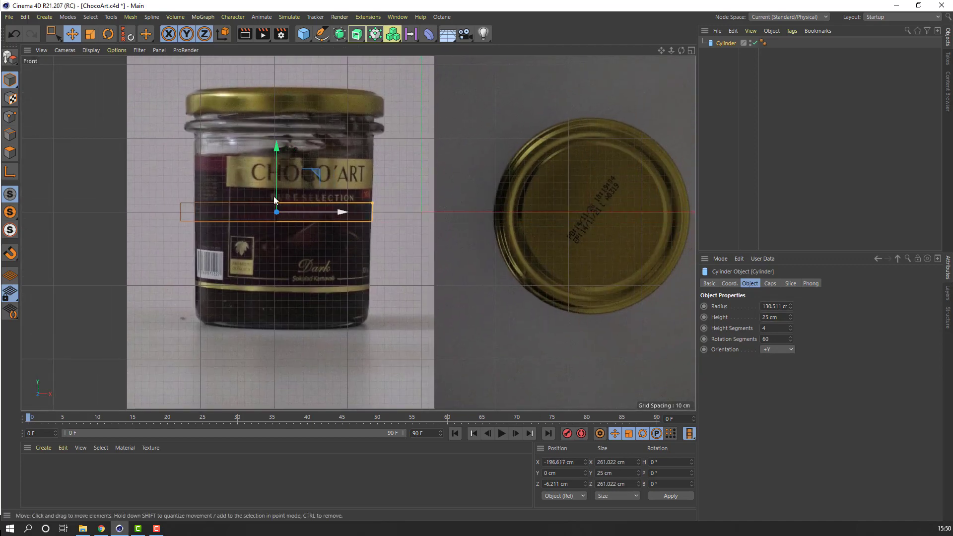
drag(275, 190, 320, 106)
drag(284, 73, 288, 69)
scroll(281, 114, up, 4)
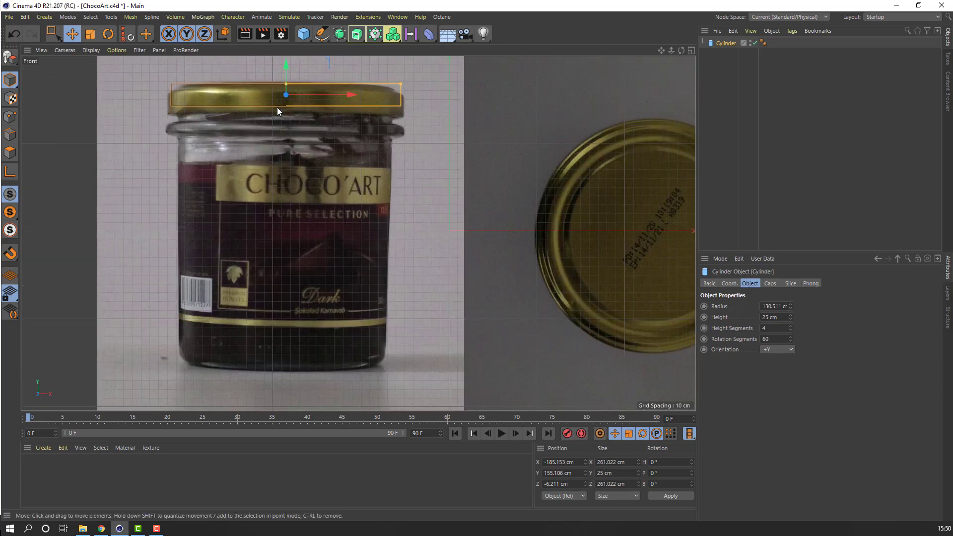
Step: Increase the lid cylinder's height to about 26.7 cm and lower it to about Y 153.5 cm in the Front view
alt+middle_drag(274, 121, 270, 139)
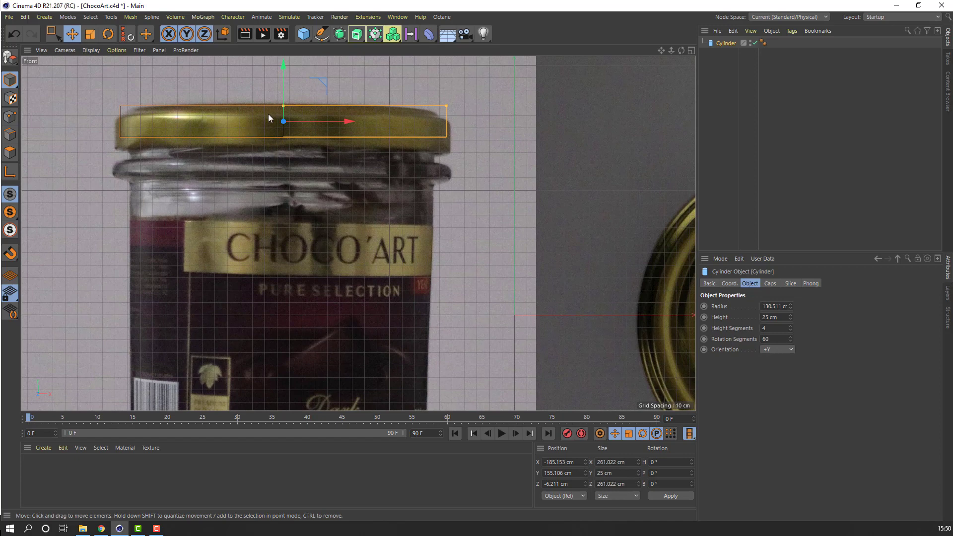
drag(283, 106, 282, 93)
middle_click(464, 172)
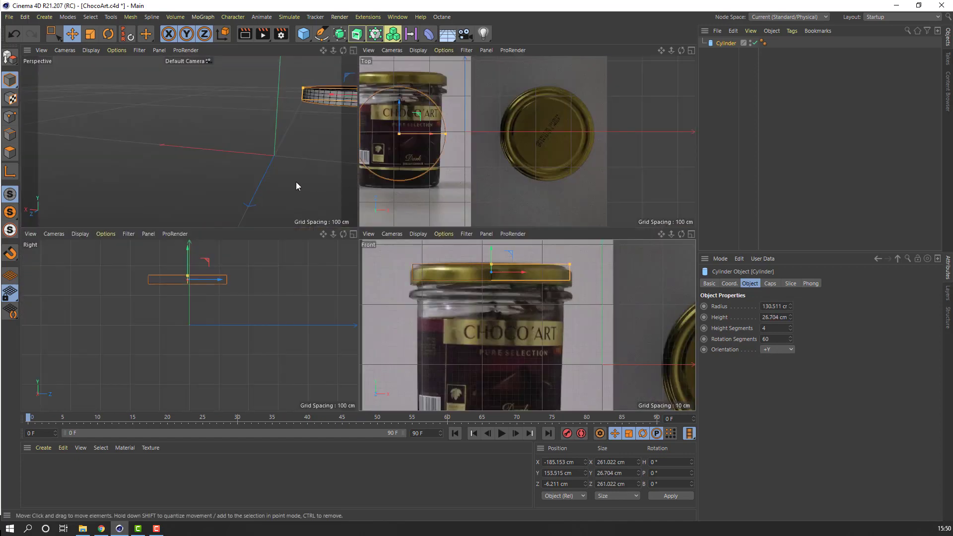
Step: Increase the lid cylinder's height to about 33.8 cm in the Perspective view
middle_click(210, 168)
scroll(278, 159, down, 1)
alt+drag(498, 154, 261, 184)
scroll(256, 186, down, 3)
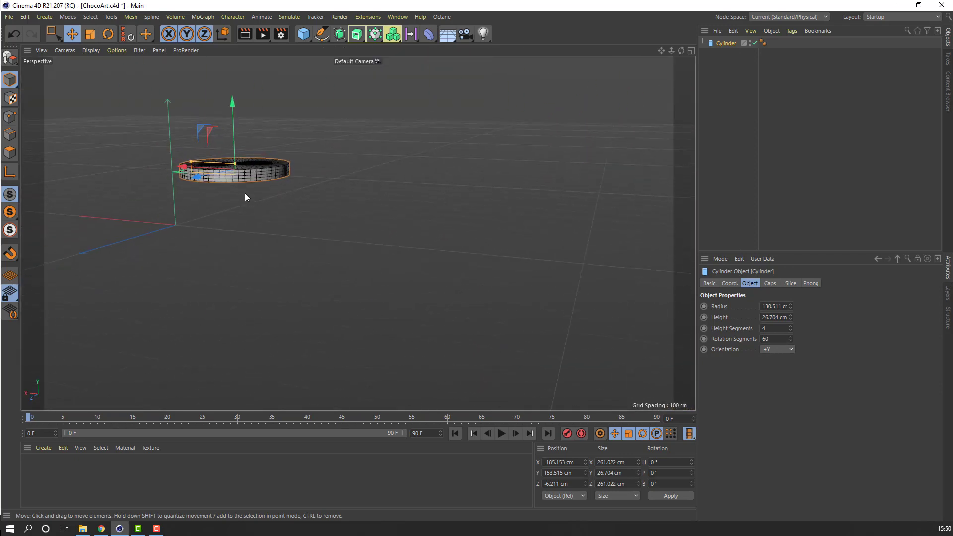
scroll(234, 193, up, 3)
scroll(235, 195, up, 1)
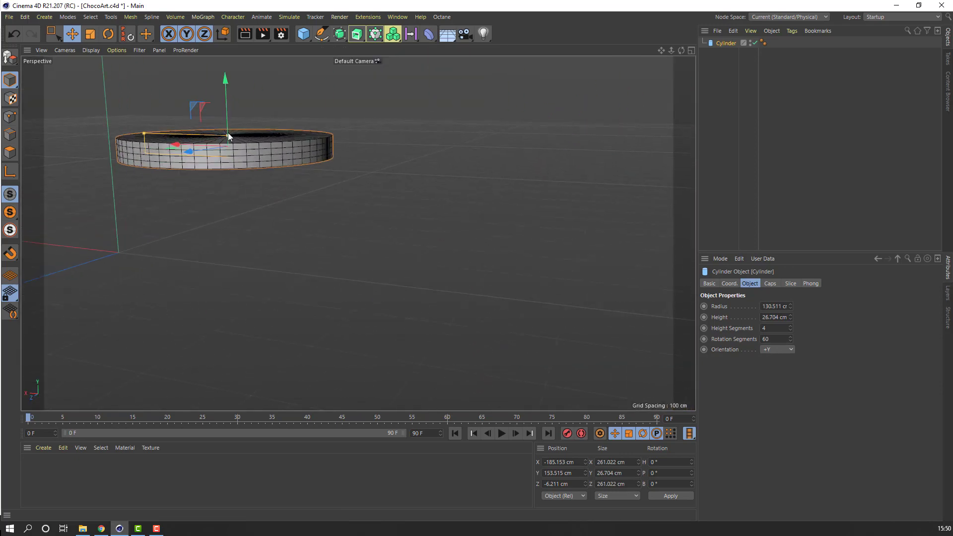
drag(228, 134, 228, 132)
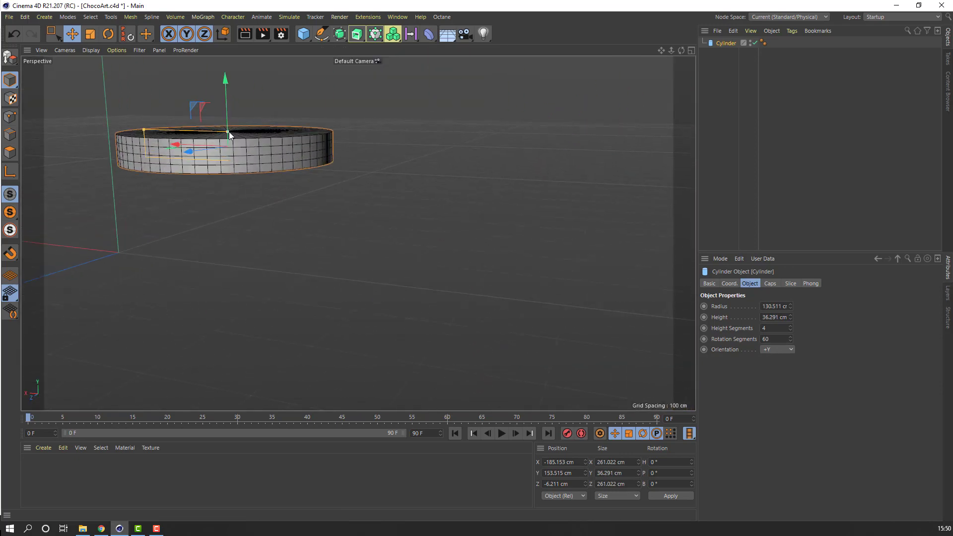
middle_click(378, 224)
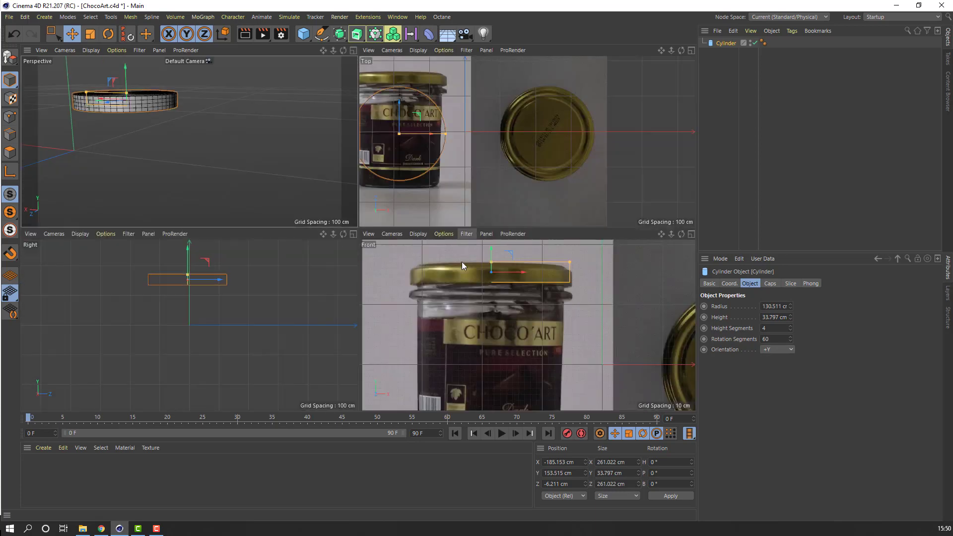
Step: Lower the lid cylinder in the Front view to about Y 152.3 cm, aligning it with the photographed lid
middle_click(462, 261)
drag(284, 93, 284, 92)
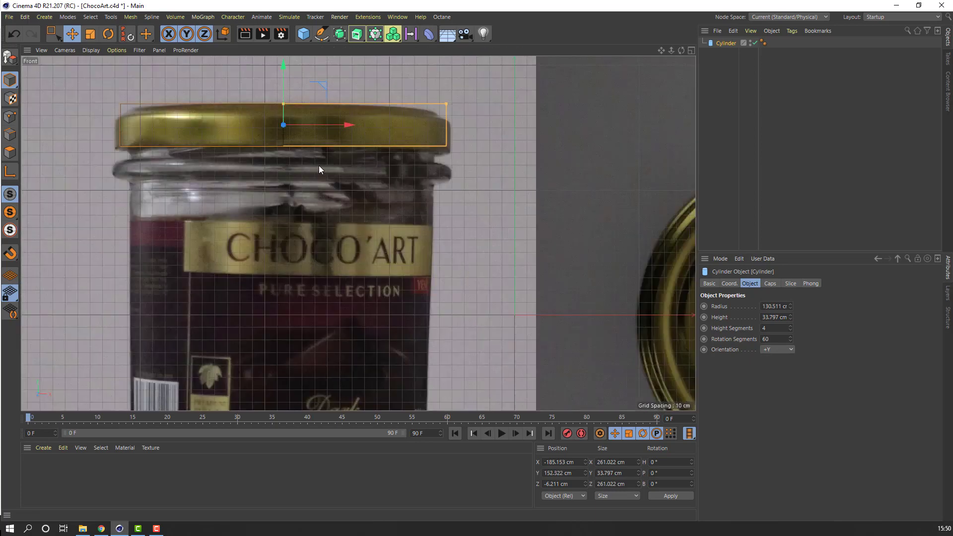
scroll(318, 165, down, 4)
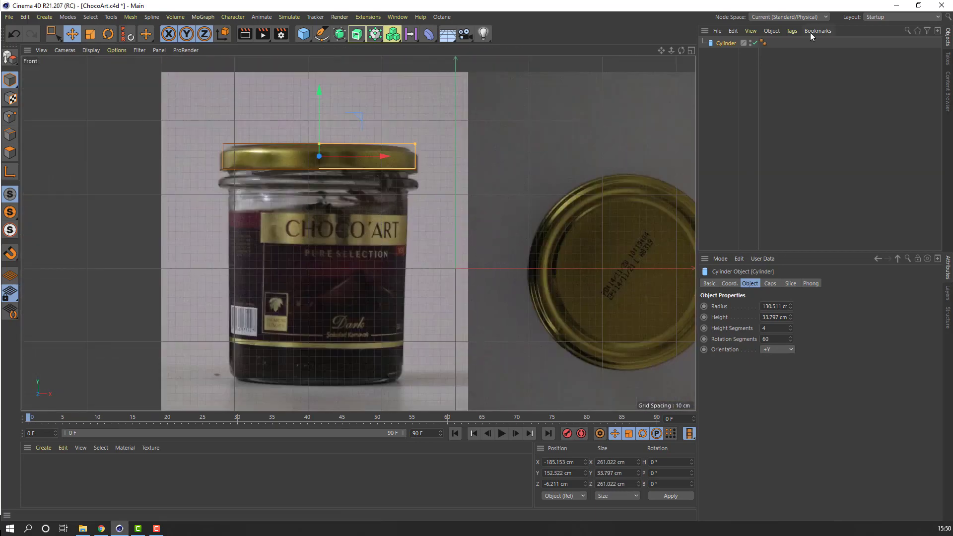
Step: Rename the lid cylinder as object_01
double_click(726, 44)
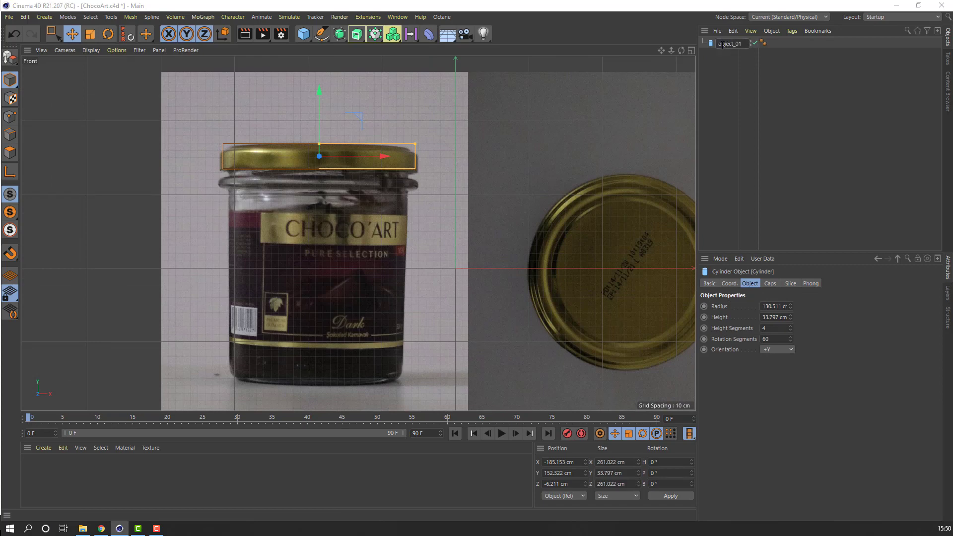
text(object_01)
key(Return)
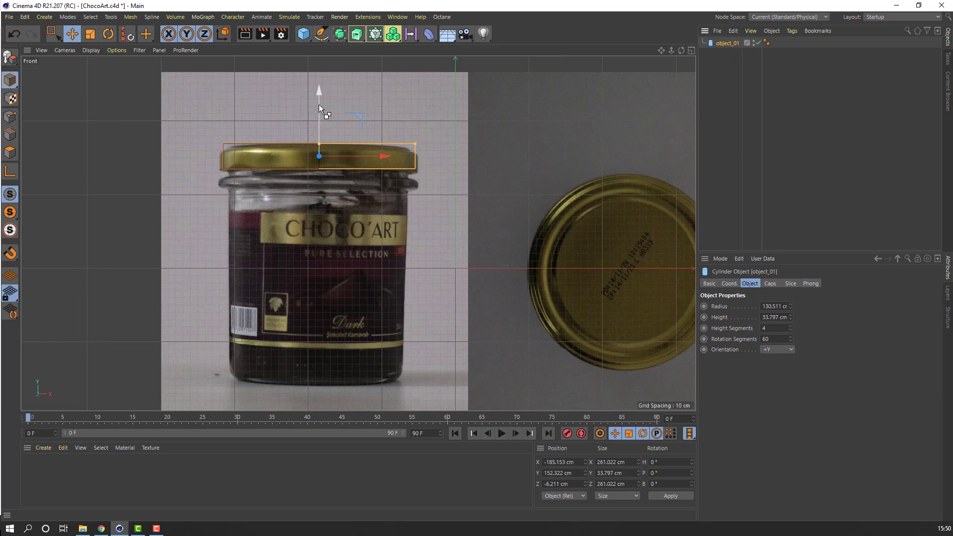
Step: Duplicate the lid cylinder downward to about Y 76.8 cm and rename the copy as object_main
ctrl+drag(319, 104, 306, 176)
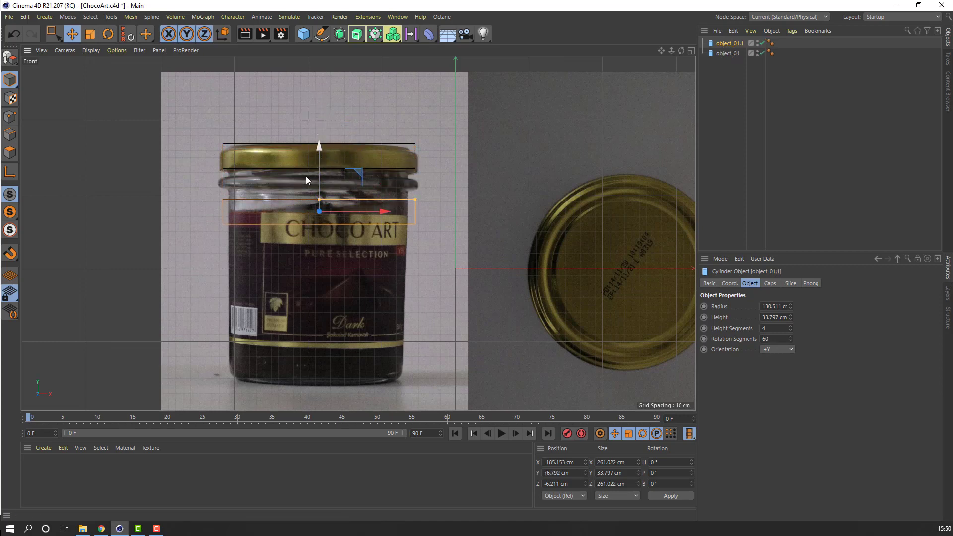
double_click(734, 45)
text(ob)
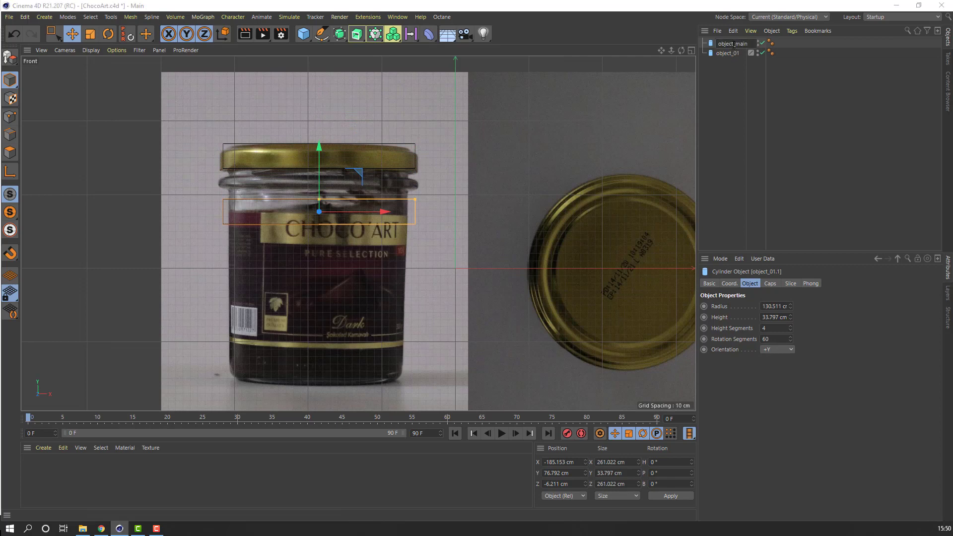
text(ject_main)
key(Return)
Step: Stretch object_main over the jar body to a height of about 275.5 cm and move it to about Y -2.8 cm
scroll(266, 172, up, 3)
scroll(415, 229, down, 3)
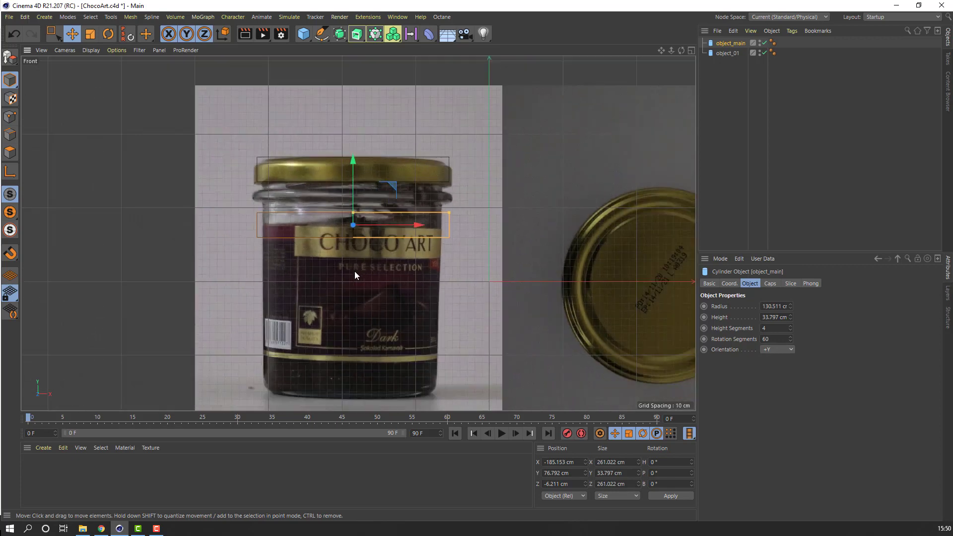
alt+middle_drag(354, 272, 337, 264)
drag(336, 205, 344, 176)
scroll(335, 234, up, 2)
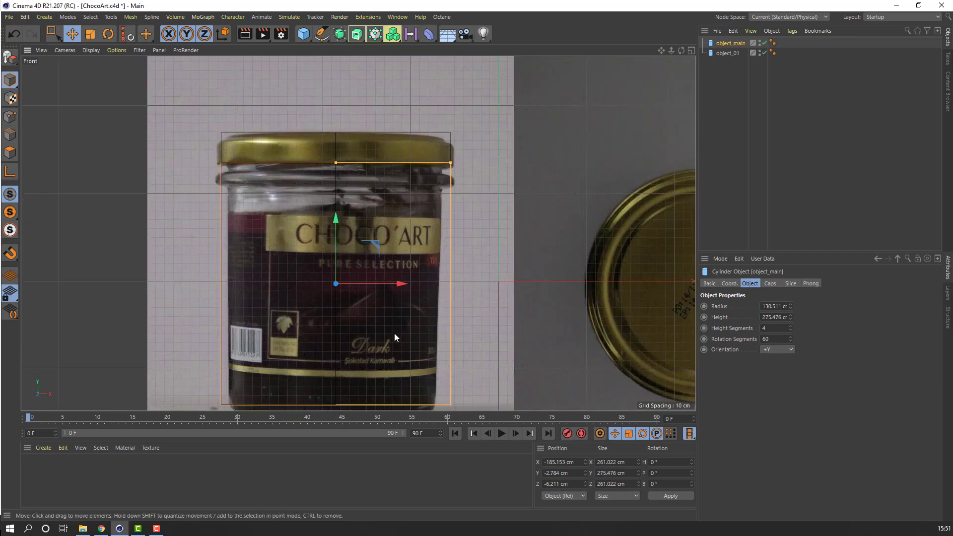
Step: Reduce object_main's radius to about 119.4 cm and shift it to about X -185.7 cm, Y -1.1 cm to fit the photographed glass
middle_drag(395, 335, 380, 304)
drag(450, 146, 440, 148)
key(ctrl+z)
drag(374, 268, 374, 269)
drag(335, 234, 335, 233)
Step: Increase object_main's height to 278.5 cm and lower it to about Y -3.3 cm, just beneath the lid
alt+middle_drag(293, 317, 293, 274)
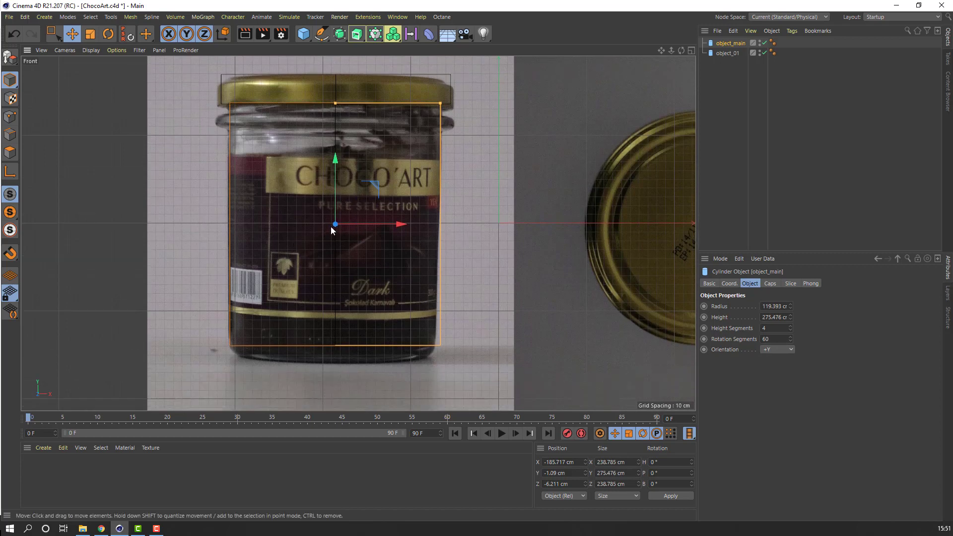
drag(335, 103, 336, 102)
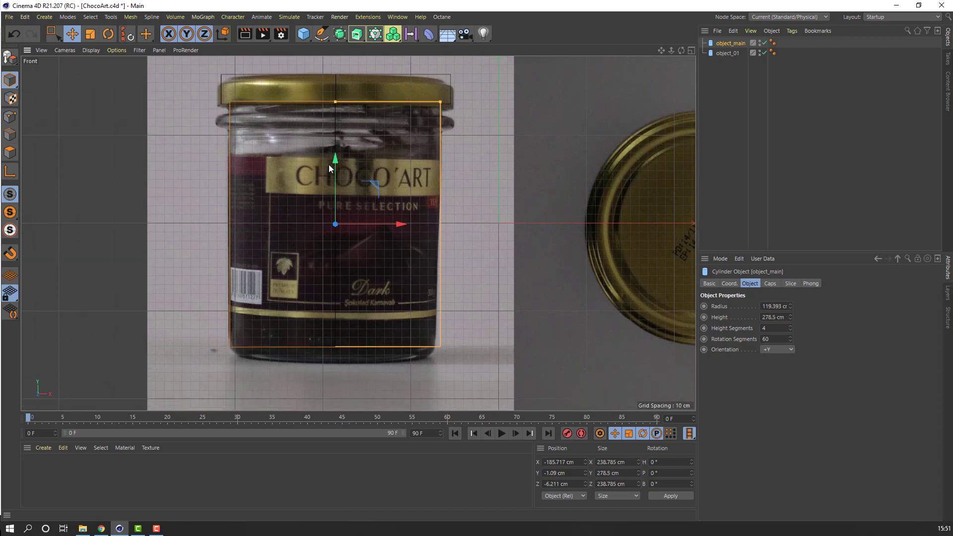
drag(333, 173, 332, 171)
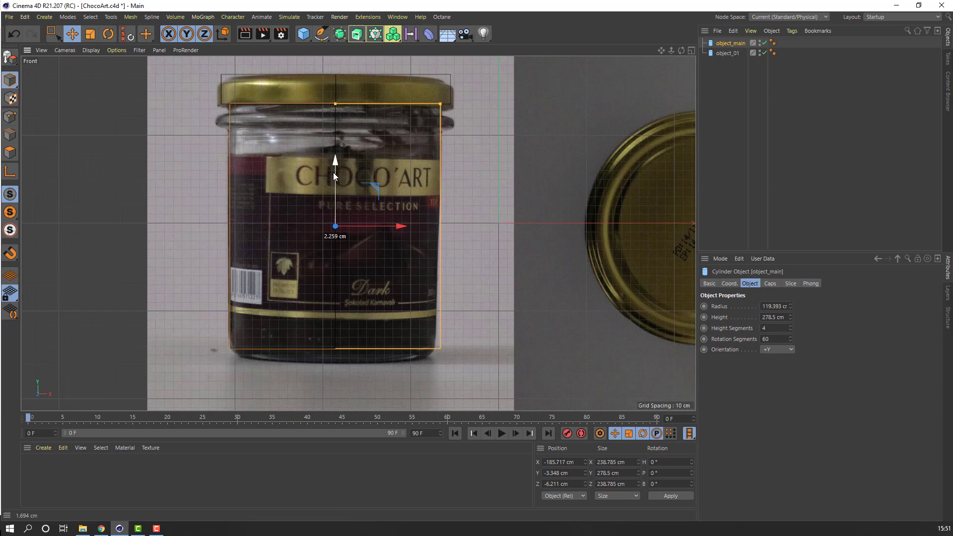
Step: Examine how the lid and body cylinders fit together in the Perspective view, with nothing left selected
middle_click(366, 193)
middle_click(208, 191)
alt+drag(239, 197, 223, 216)
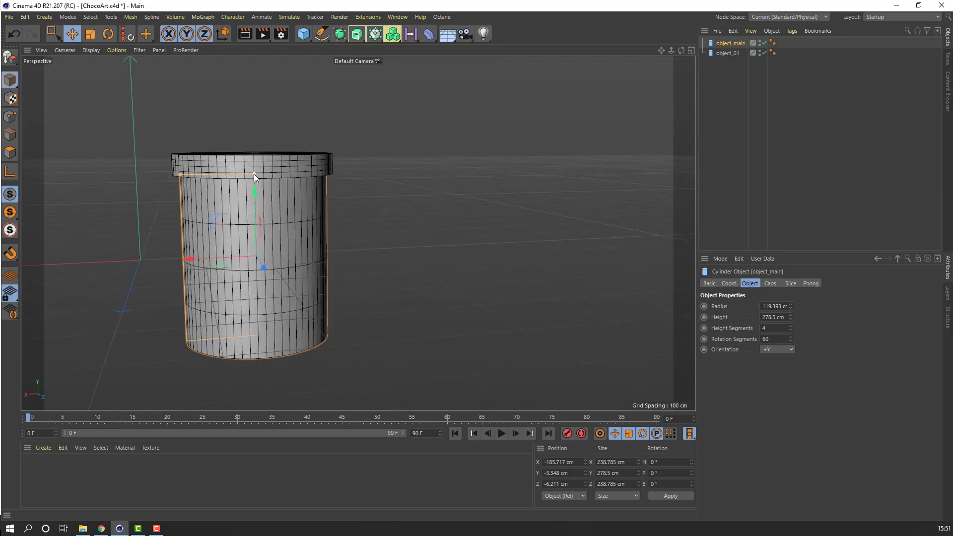
drag(254, 174, 258, 197)
click(377, 233)
scroll(377, 232, down, 3)
alt+drag(375, 232, 154, 293)
scroll(322, 173, up, 2)
scroll(321, 176, up, 3)
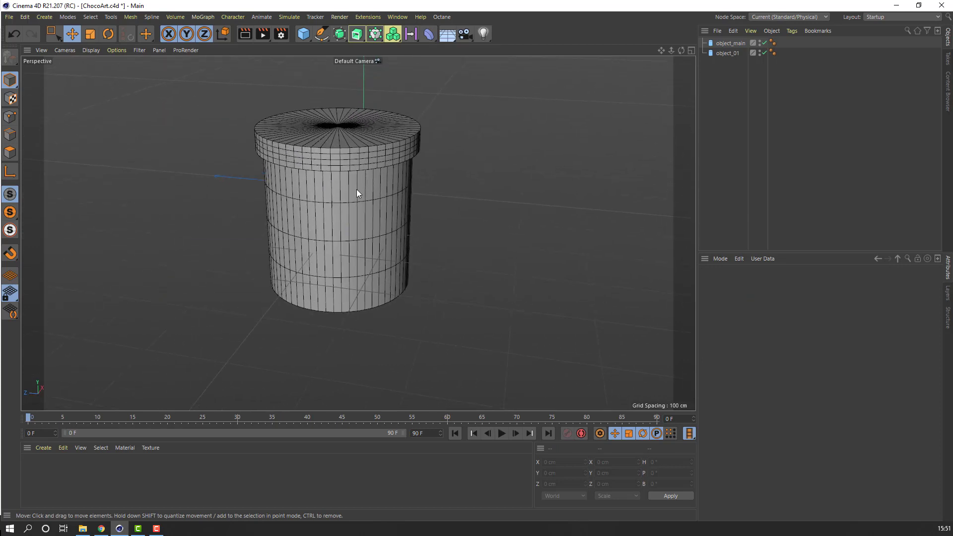
alt+middle_drag(219, 175, 205, 177)
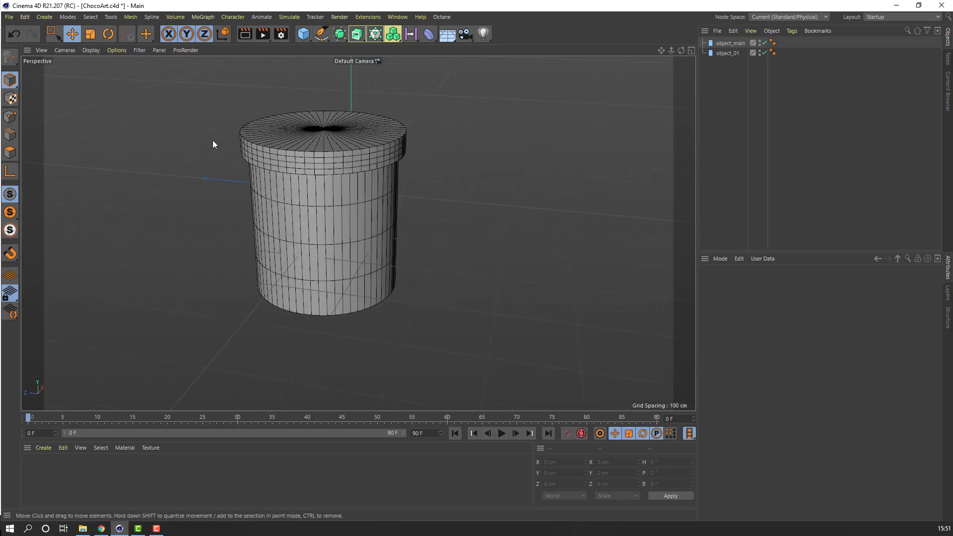
Step: Set the Perspective view's display mode to Gouraud Shading without lines
click(87, 51)
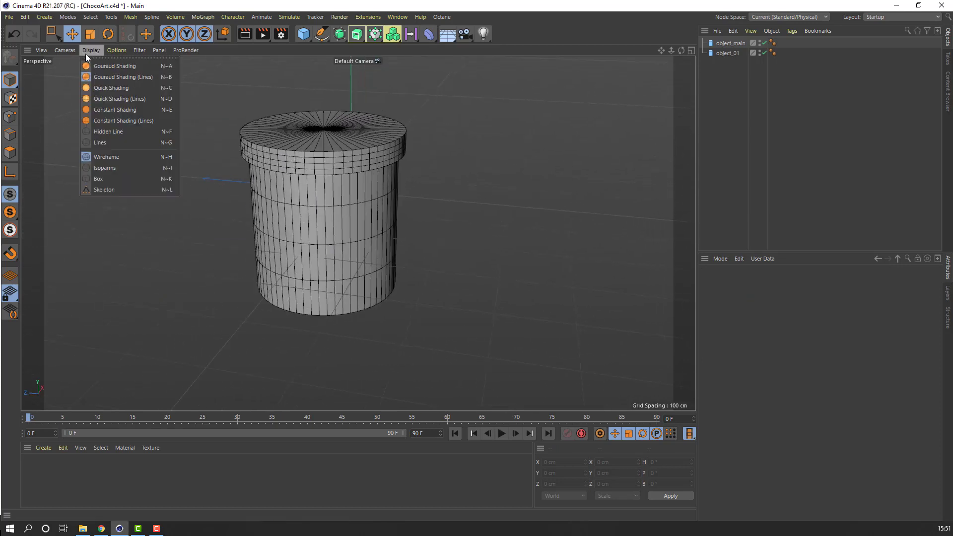
click(115, 66)
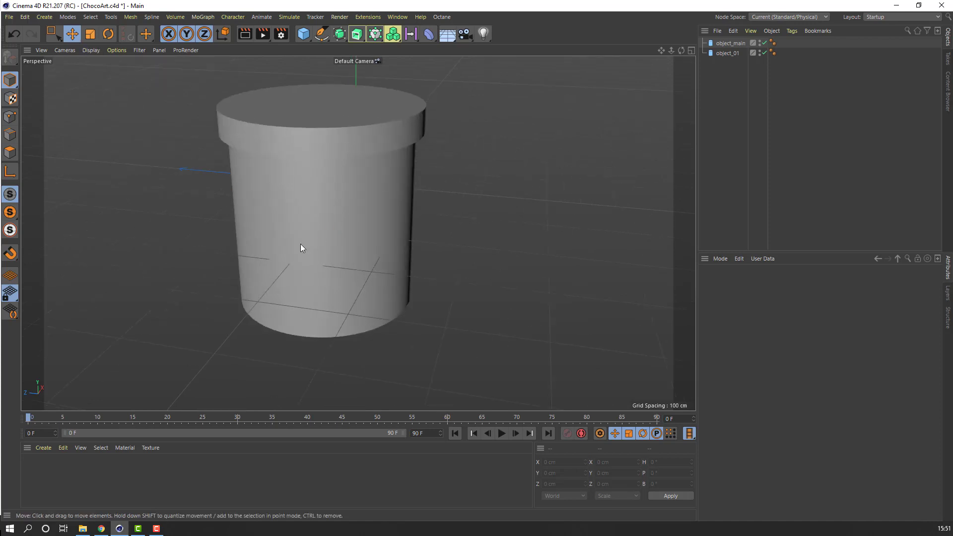
mouse_move(300, 243)
alt+mouse_down()
mouse_move(311, 188)
mouse_move(159, 140)
mouse_move(96, 178)
mouse_move(380, 226)
alt+mouse_up()
scroll(380, 226, up, 3)
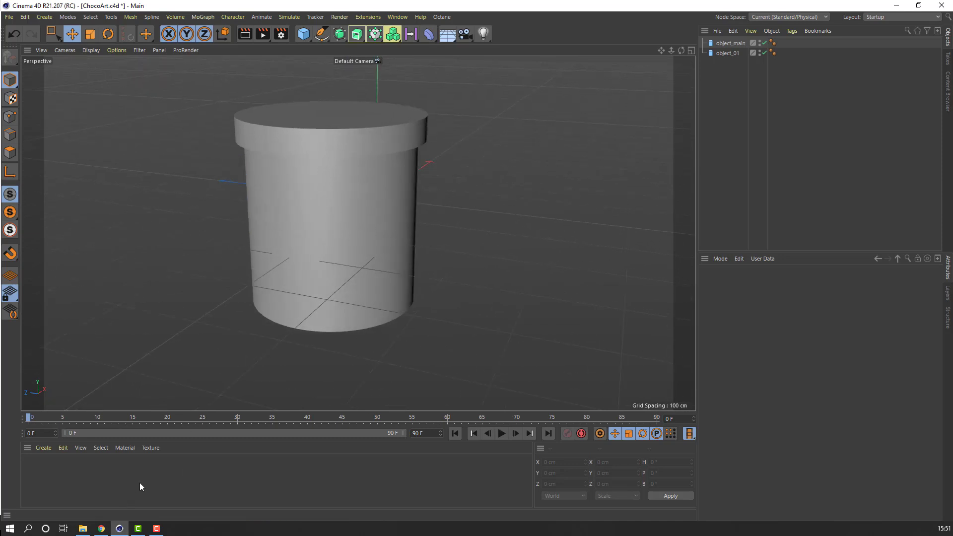
Step: Create three new default materials
click(42, 449)
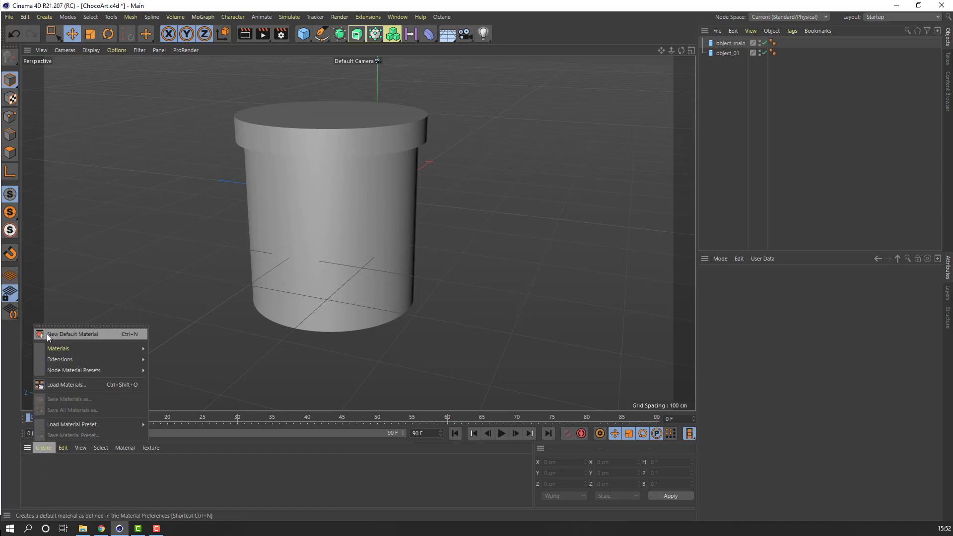
click(87, 334)
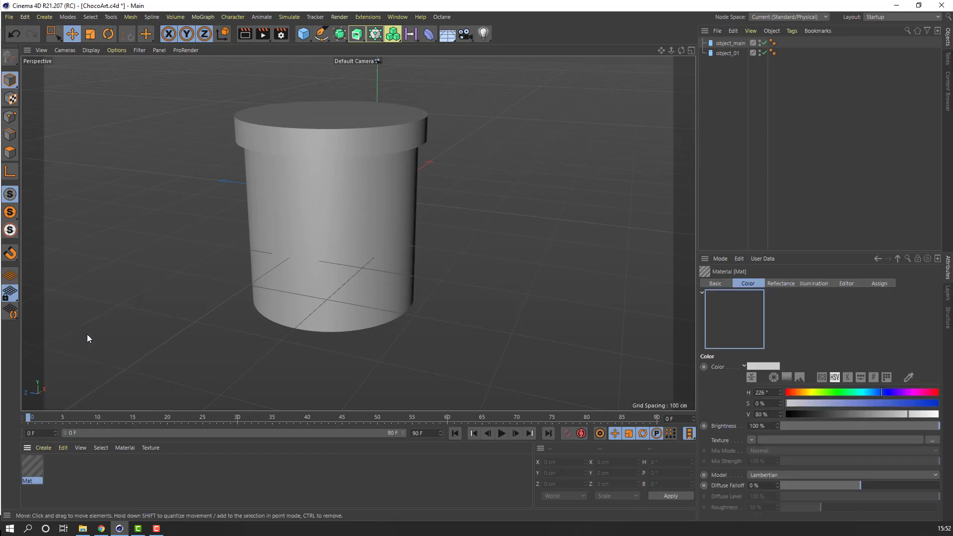
click(97, 485)
double_click(111, 481)
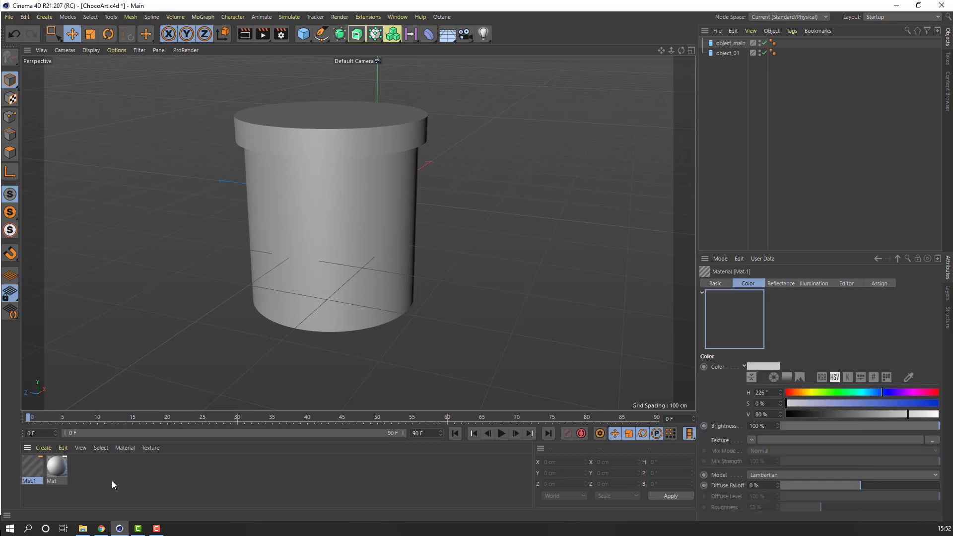
double_click(113, 480)
drag(150, 464, 36, 487)
click(156, 481)
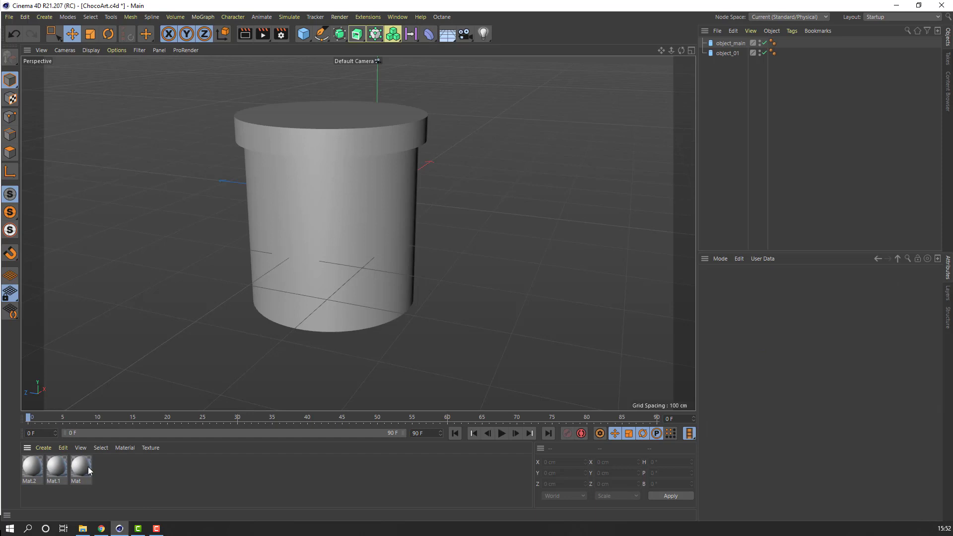
Step: Rename the first created material, Mat, as object_gold
double_click(77, 481)
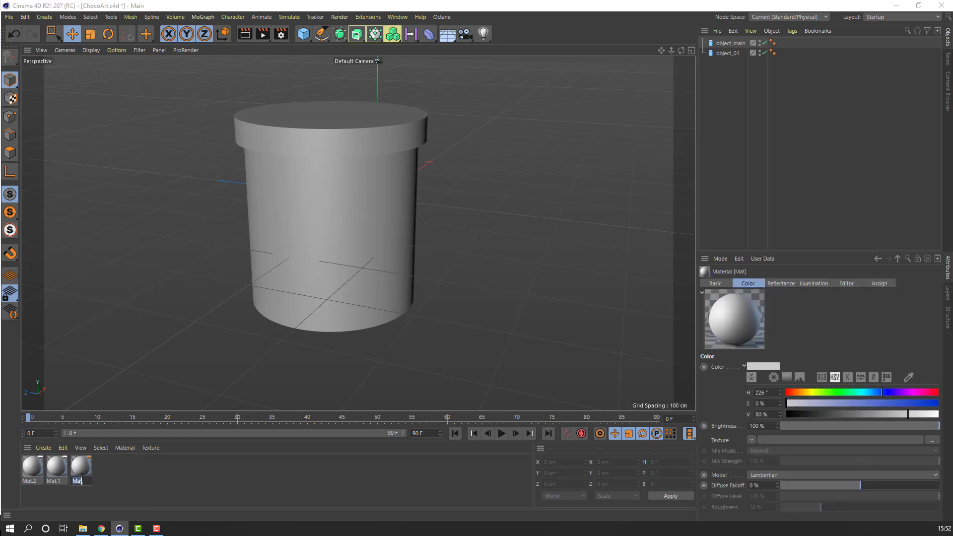
text(ob)
key(Return)
Step: Set the object_gold material's color to H 40°, S 70%, V 82% and apply it to the lid cylinder
double_click(80, 467)
drag(396, 117, 602, 103)
click(587, 170)
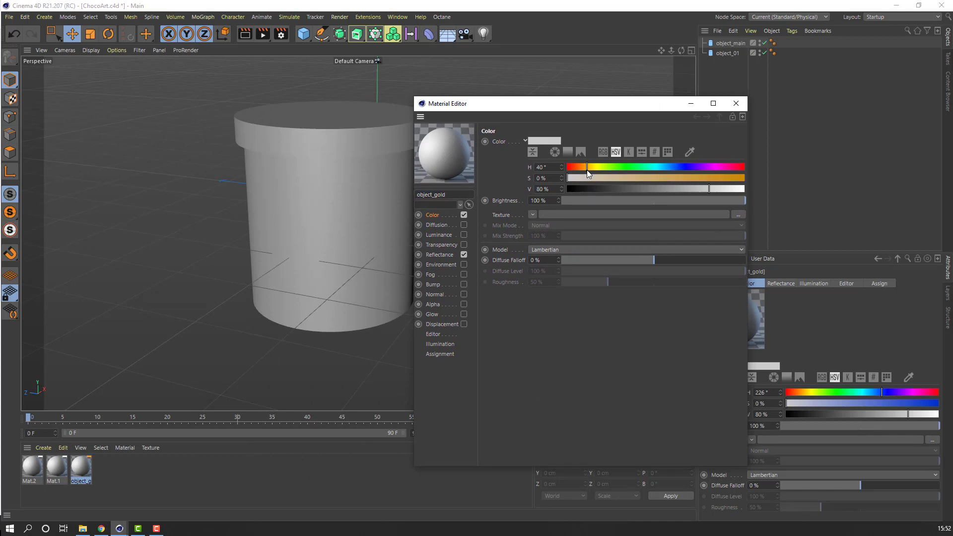
click(691, 178)
click(712, 190)
click(736, 103)
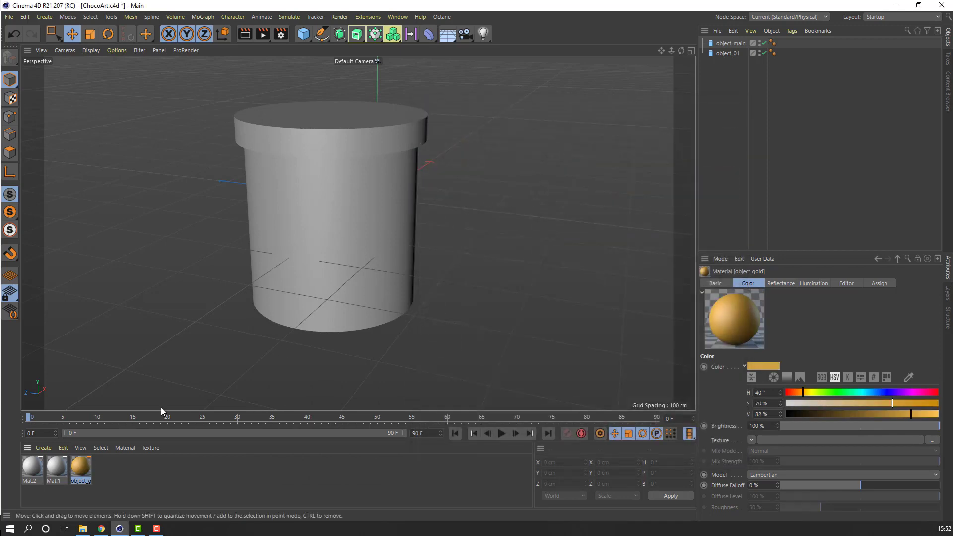
drag(336, 95, 328, 117)
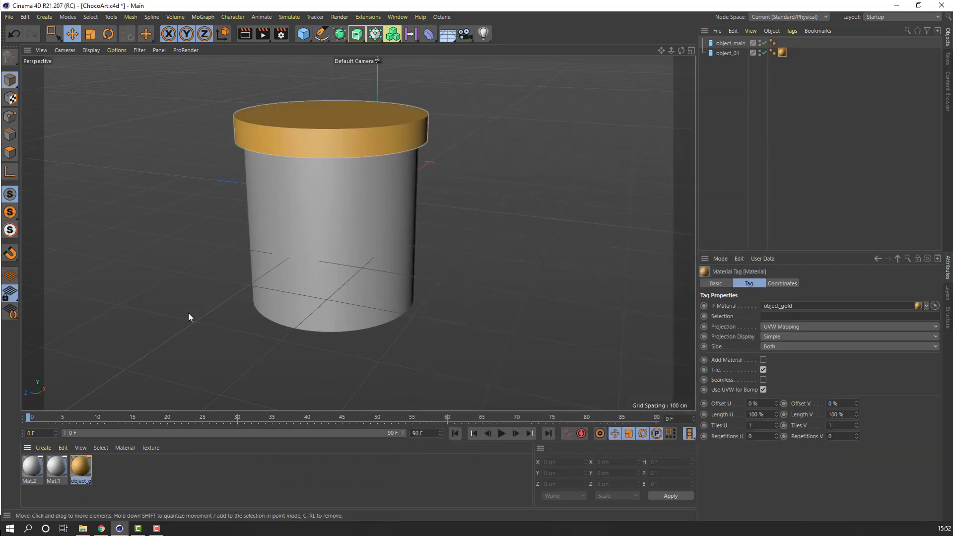
Step: Rename the material Mat.1 as texture and Mat.2 as body
double_click(55, 482)
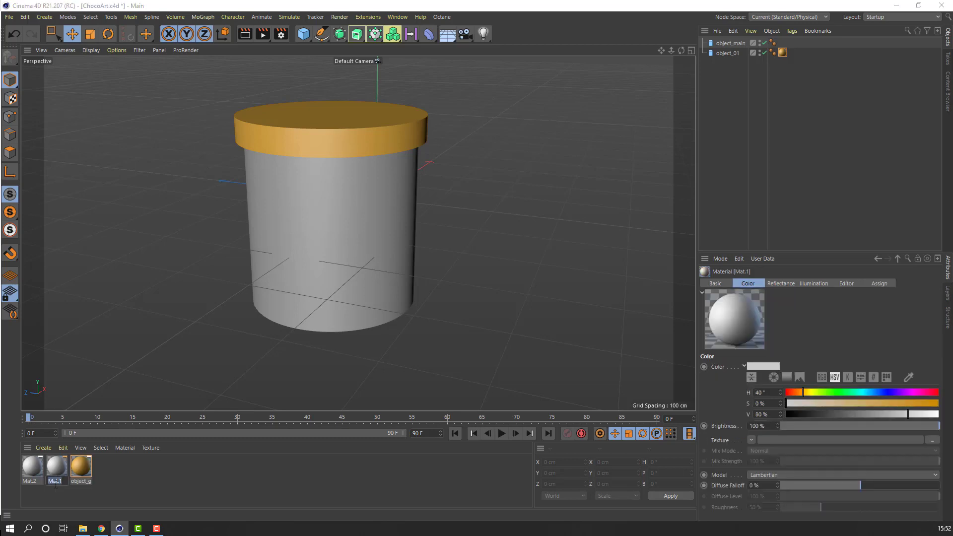
key(BackSpace)
key(Return)
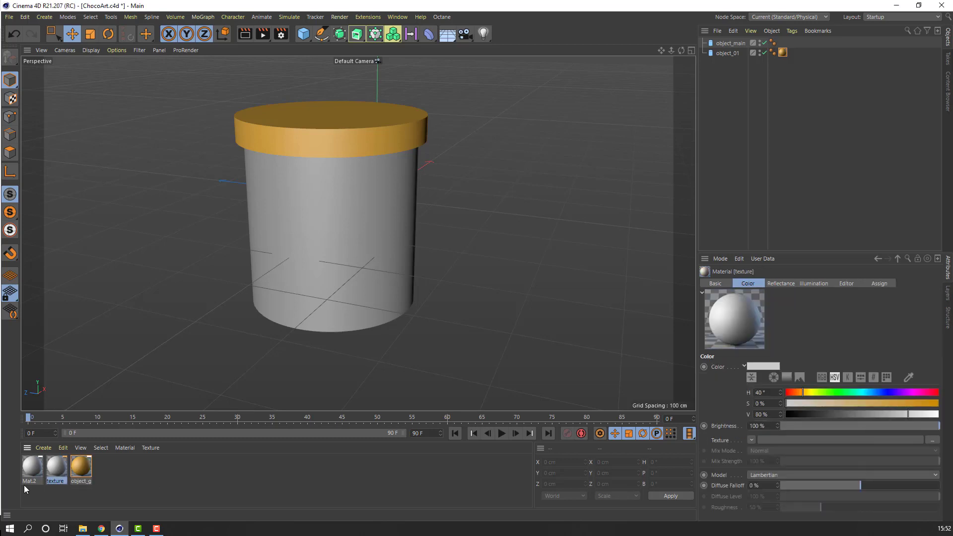
click(29, 480)
double_click(30, 481)
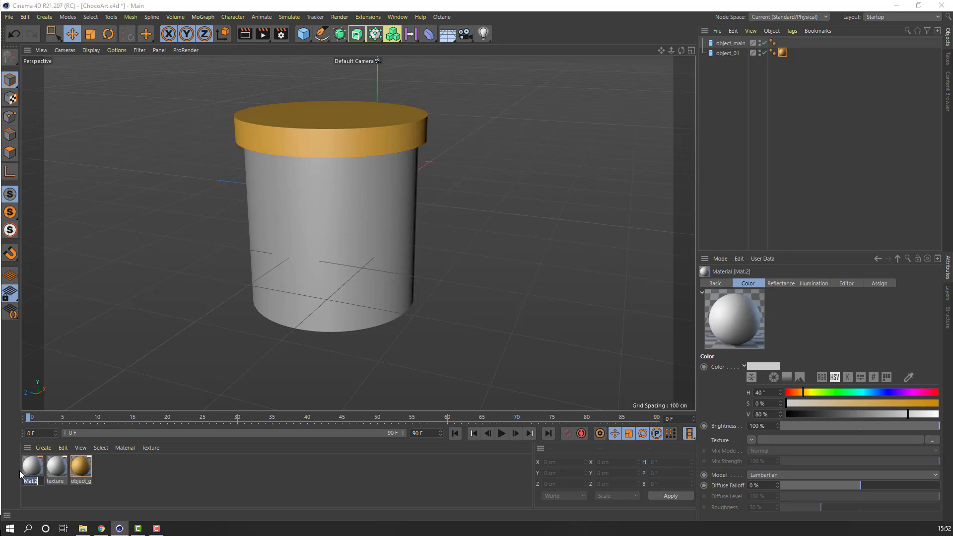
text(body)
key(Return)
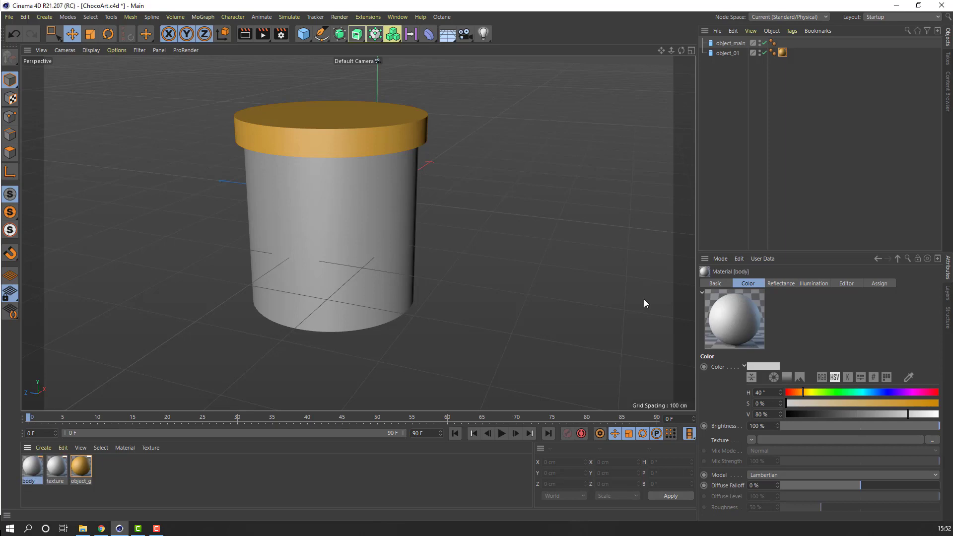
Step: Rename the object_main cylinder as body and apply the body material to it
double_click(731, 44)
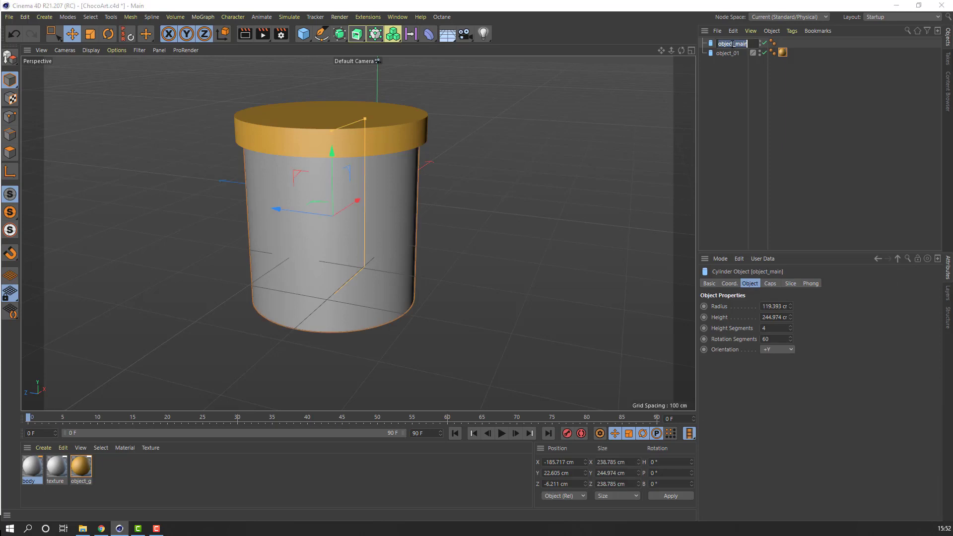
text(body)
key(Return)
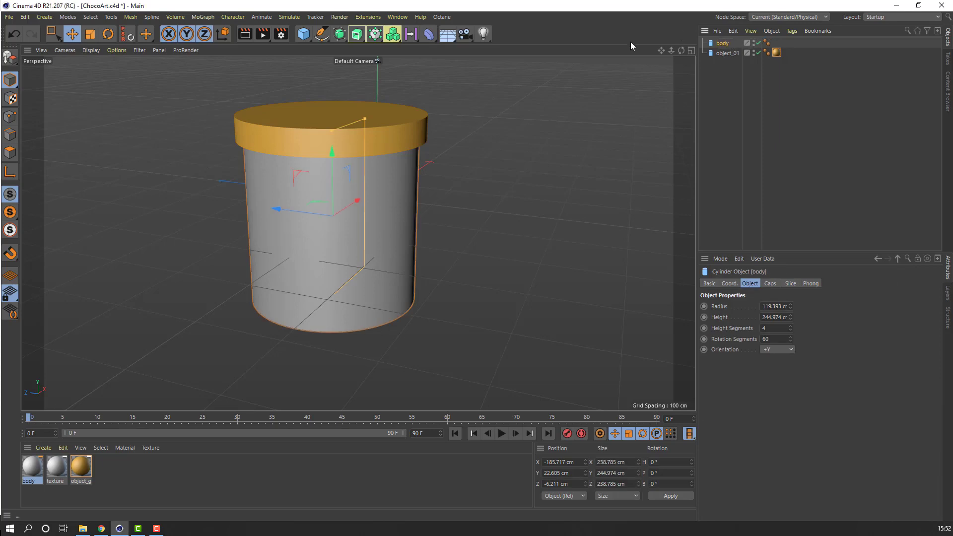
click(180, 496)
click(32, 465)
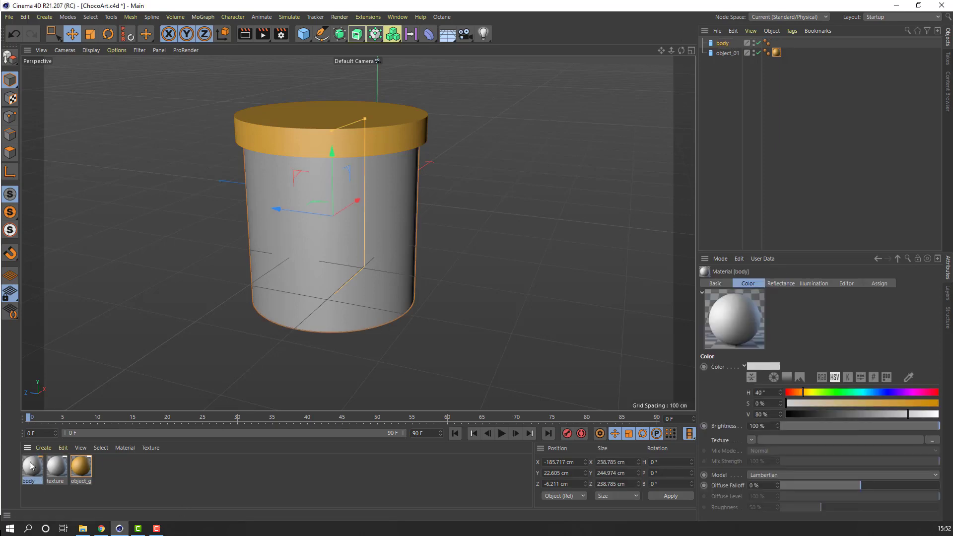
drag(229, 304, 291, 183)
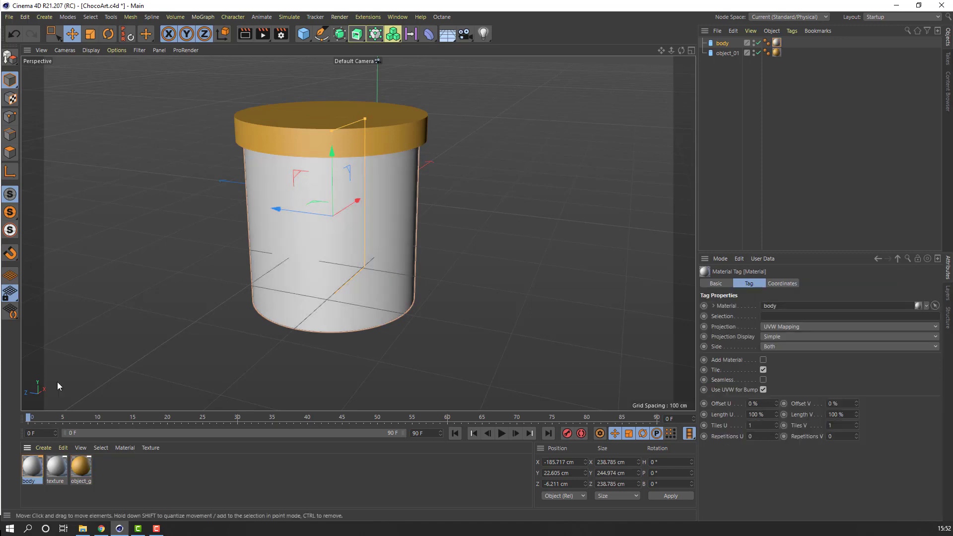
Step: Change the body material's color to a medium-saturated blue with hue 216°
click(32, 469)
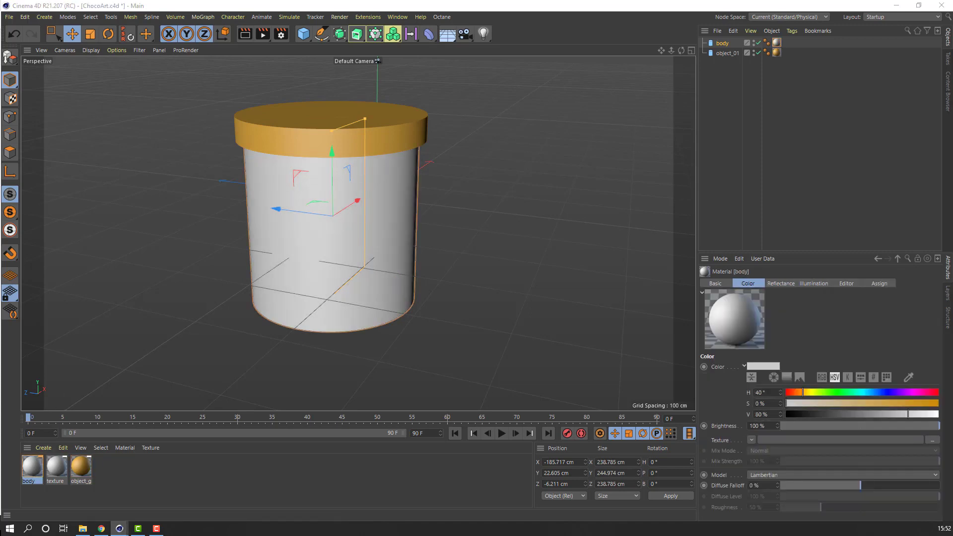
double_click(32, 466)
drag(432, 70, 537, 80)
drag(515, 139, 555, 140)
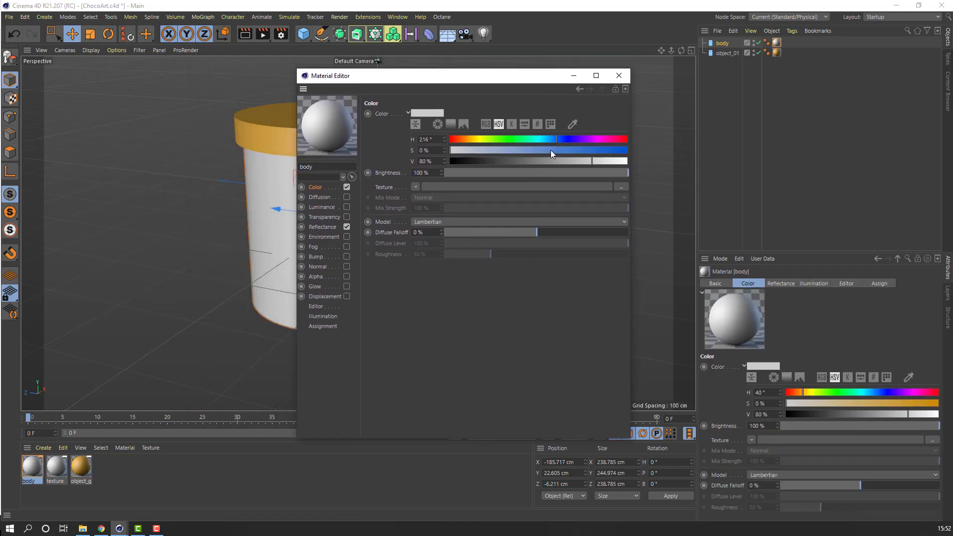
click(550, 149)
click(618, 76)
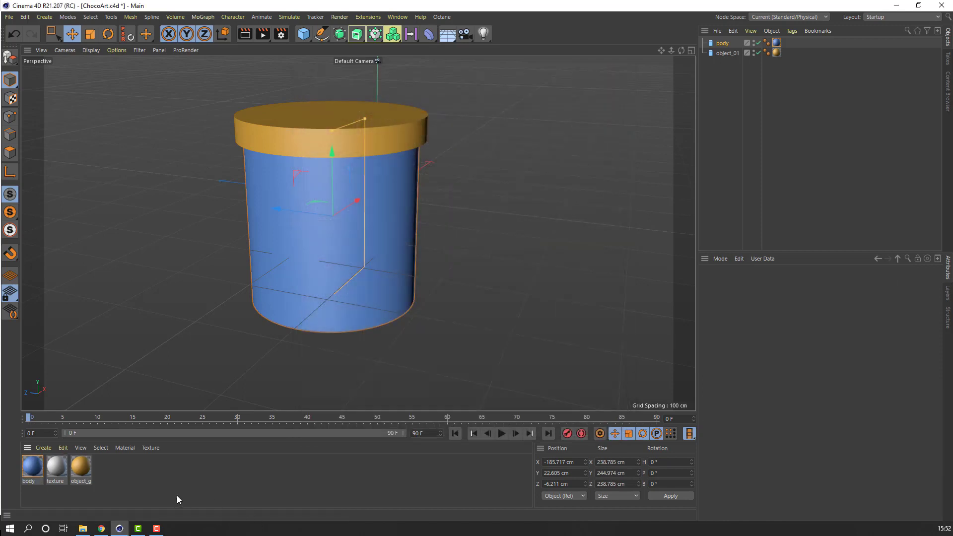
Step: Preview texture_classic.png and load it as the texture material's color texture without copying it to the project location
click(56, 468)
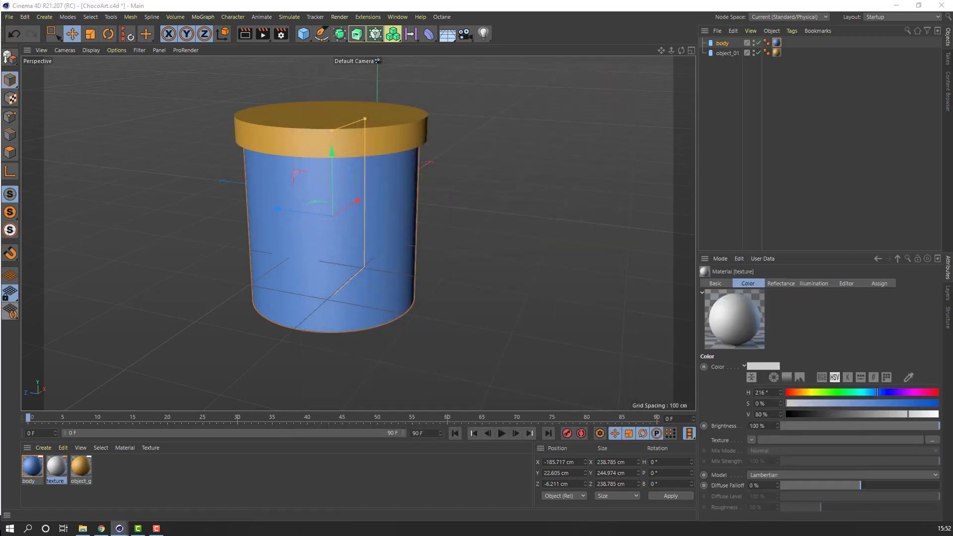
double_click(56, 466)
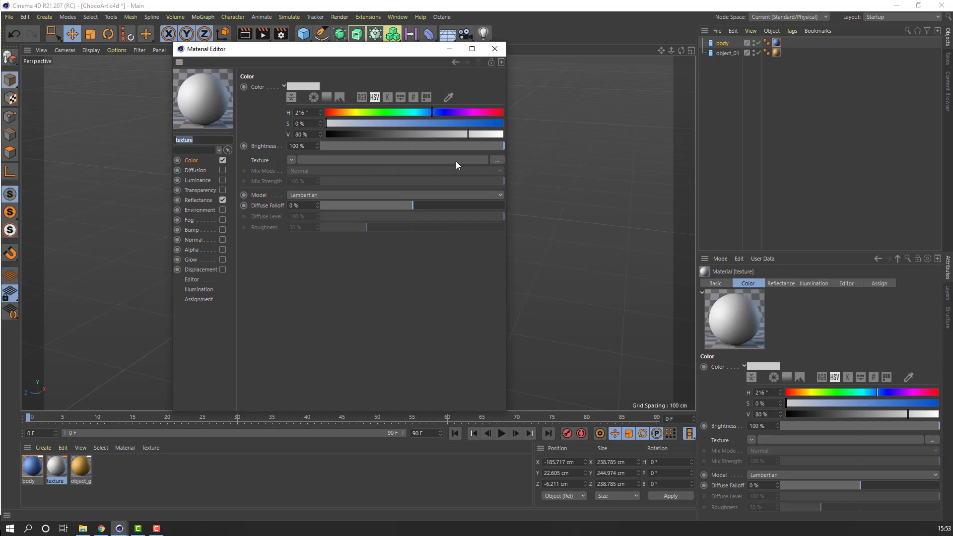
click(498, 161)
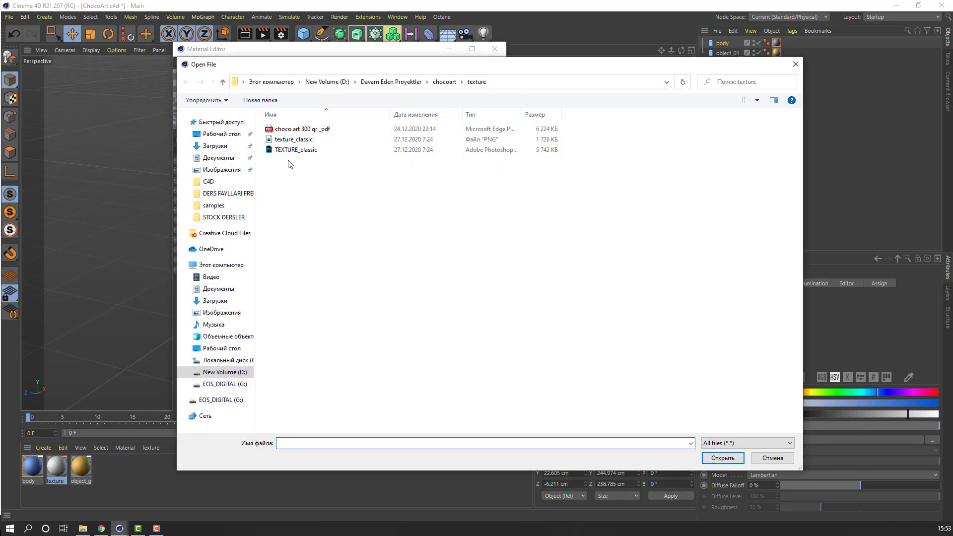
click(286, 141)
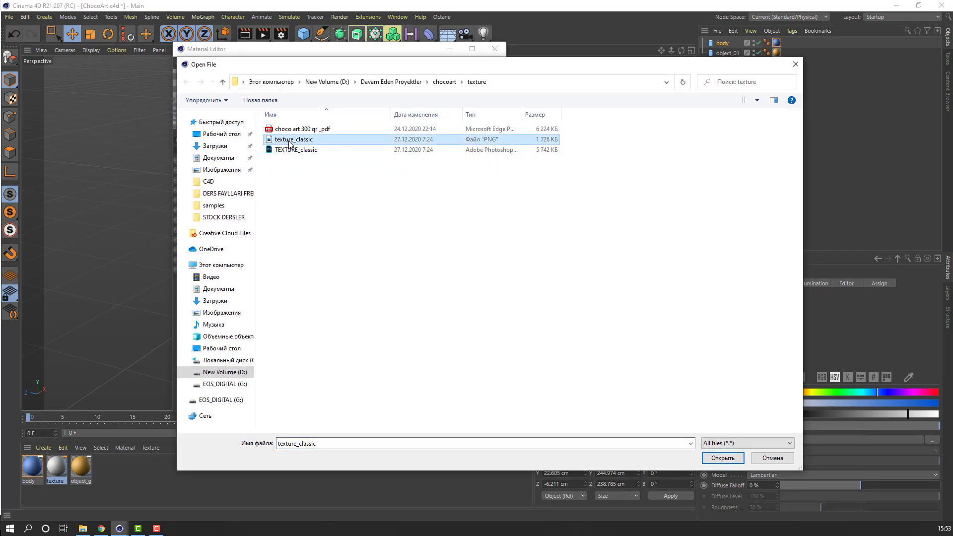
right_click(290, 145)
click(305, 162)
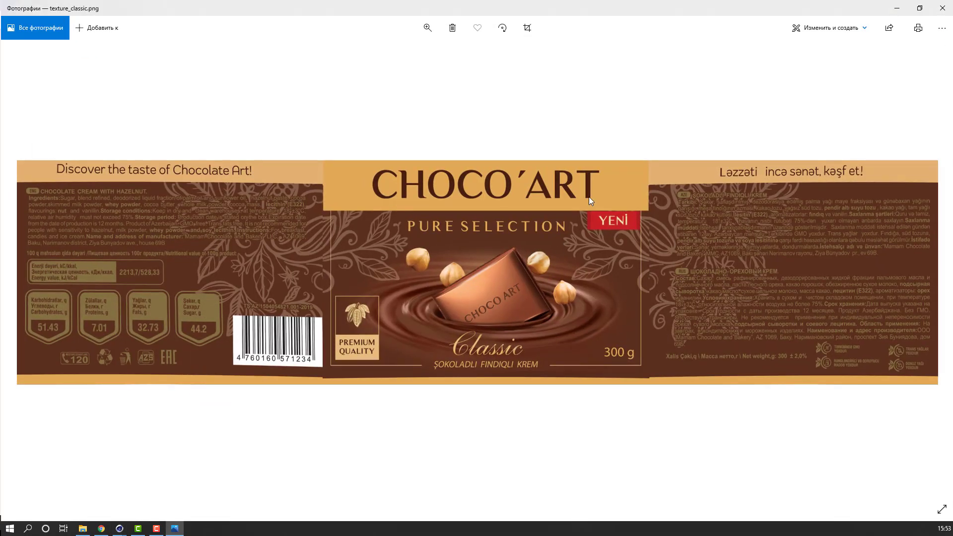
click(949, 2)
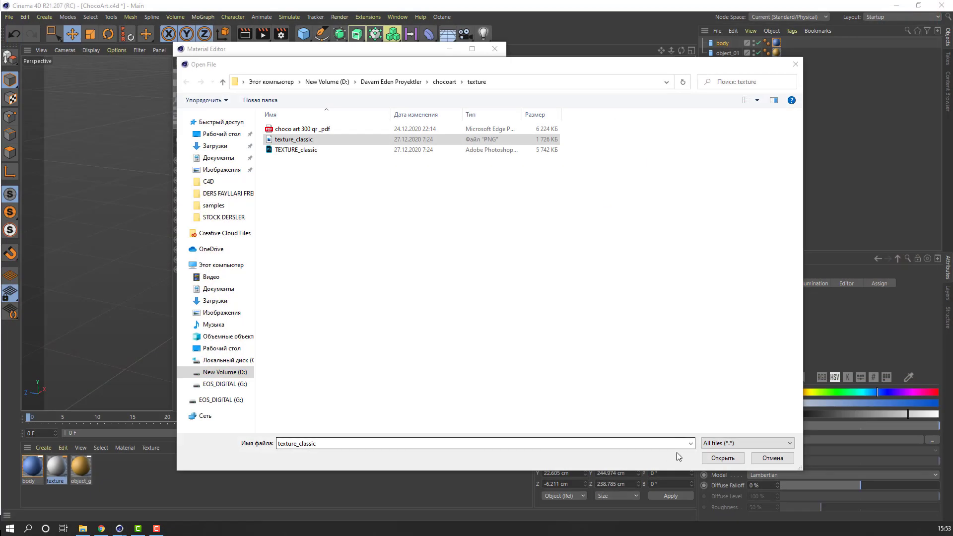
click(722, 458)
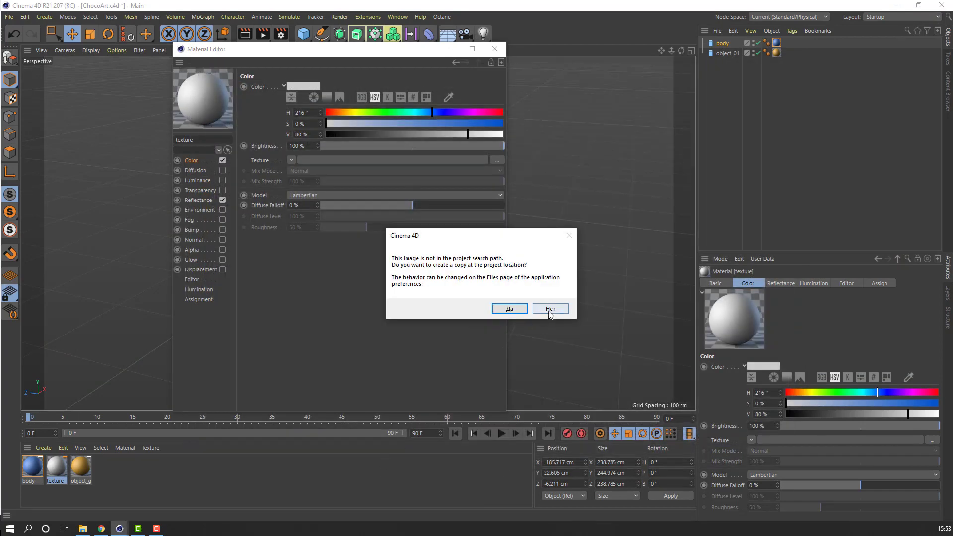
click(549, 308)
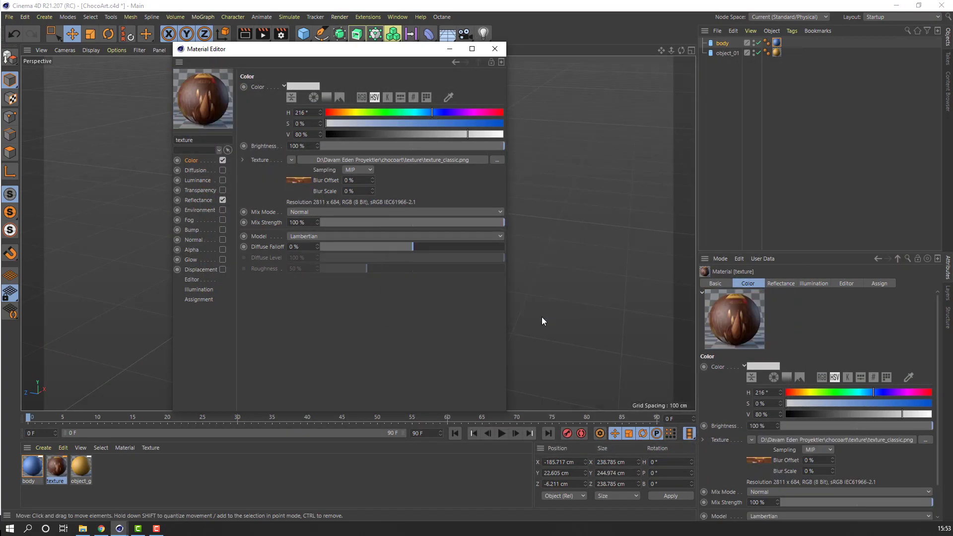
click(494, 49)
Step: Set the perspective view's display mode to Gouraud Shading (Lines)
scroll(220, 287, down, 1)
mouse_move(310, 327)
alt+mouse_down()
mouse_move(310, 293)
mouse_move(308, 315)
alt+mouse_up()
click(91, 50)
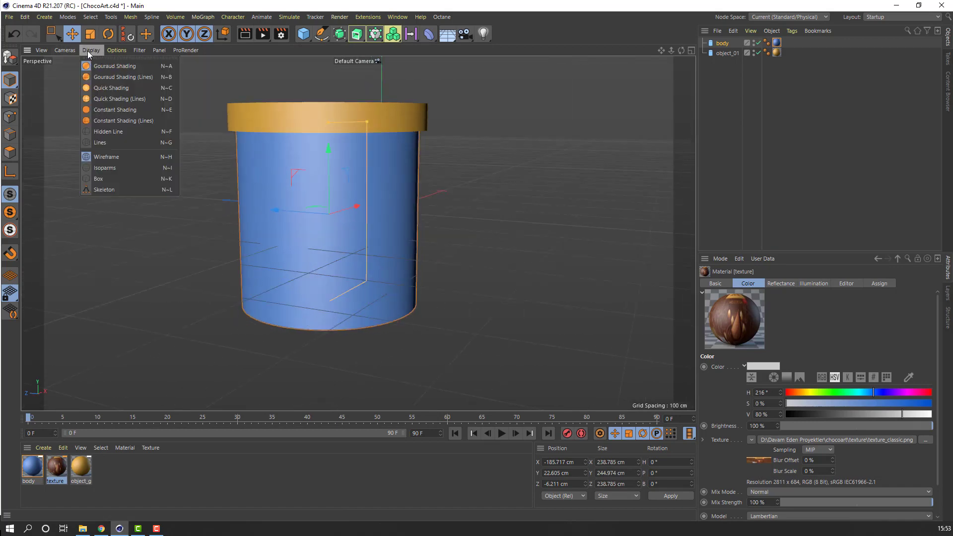
click(125, 80)
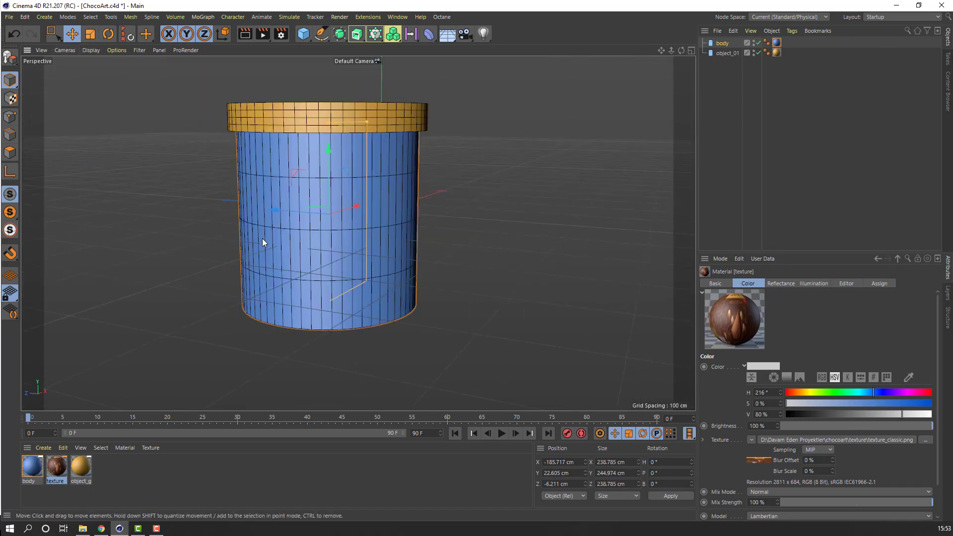
Step: Compare the body cylinder's outline and the label's extent with the jar photo in the Front view
mouse_move(262, 240)
alt+mouse_down()
mouse_move(359, 263)
mouse_move(321, 251)
mouse_move(248, 264)
mouse_move(304, 276)
mouse_move(274, 288)
alt+mouse_up()
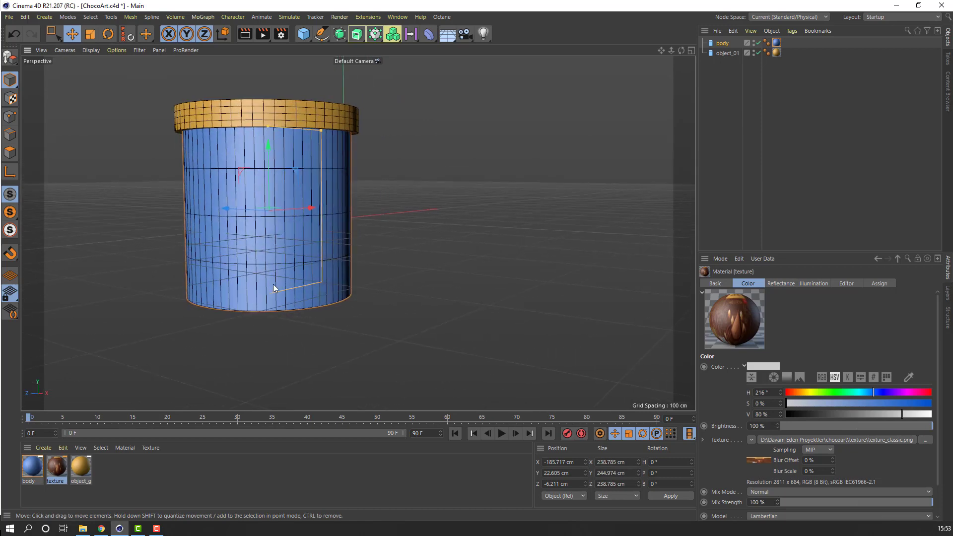
middle_click(546, 129)
middle_click(400, 271)
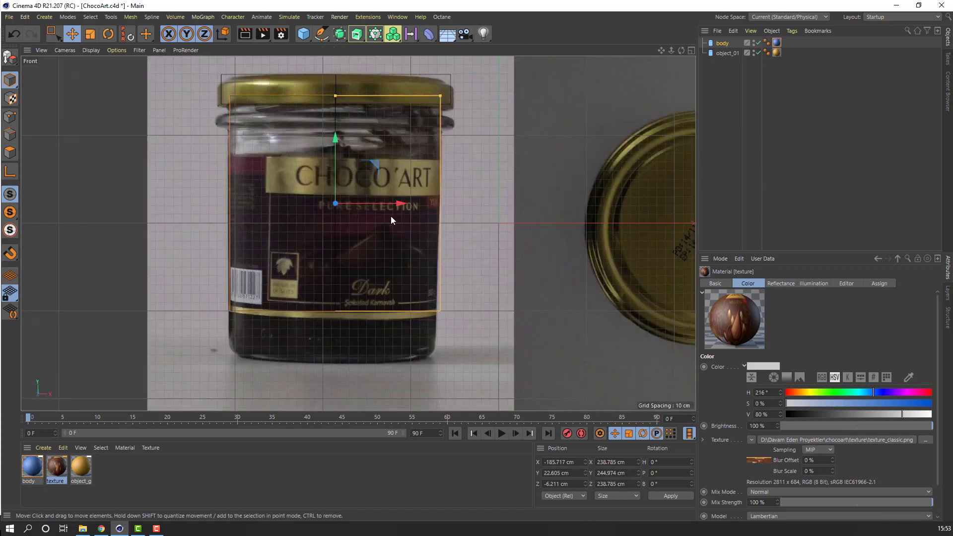
scroll(425, 239, down, 2)
scroll(425, 239, up, 2)
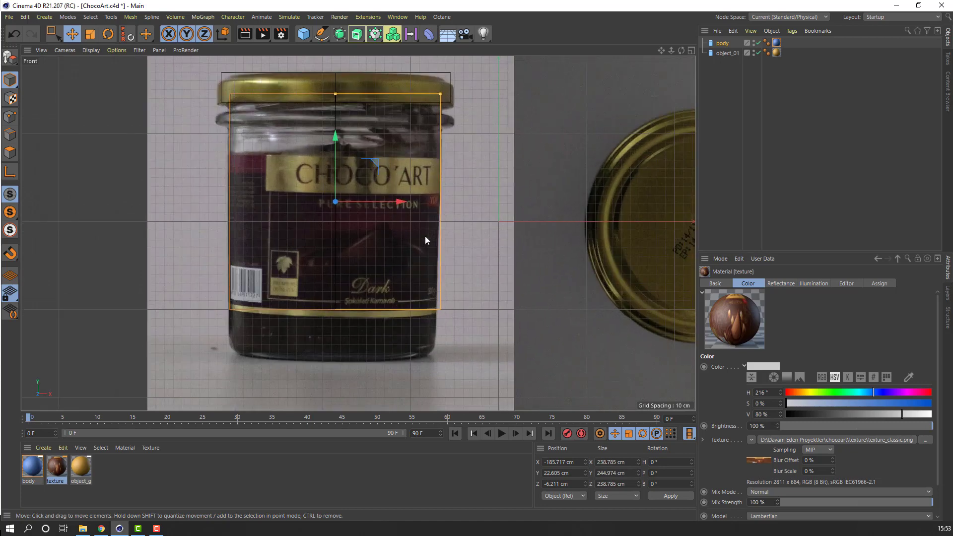
middle_click(326, 209)
middle_click(326, 209)
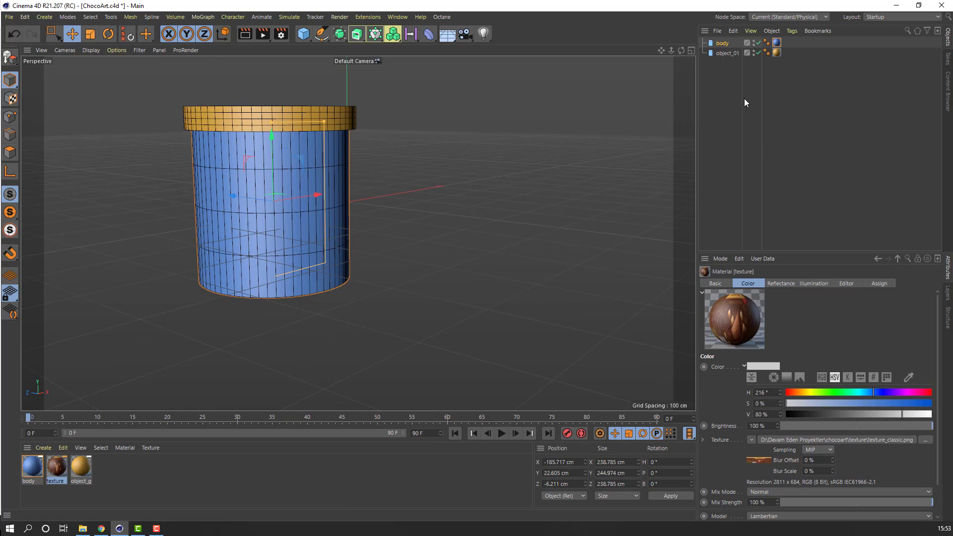
Step: Convert the body cylinder to an editable polygon object and start Loop/Path Cut in edge mode
click(723, 43)
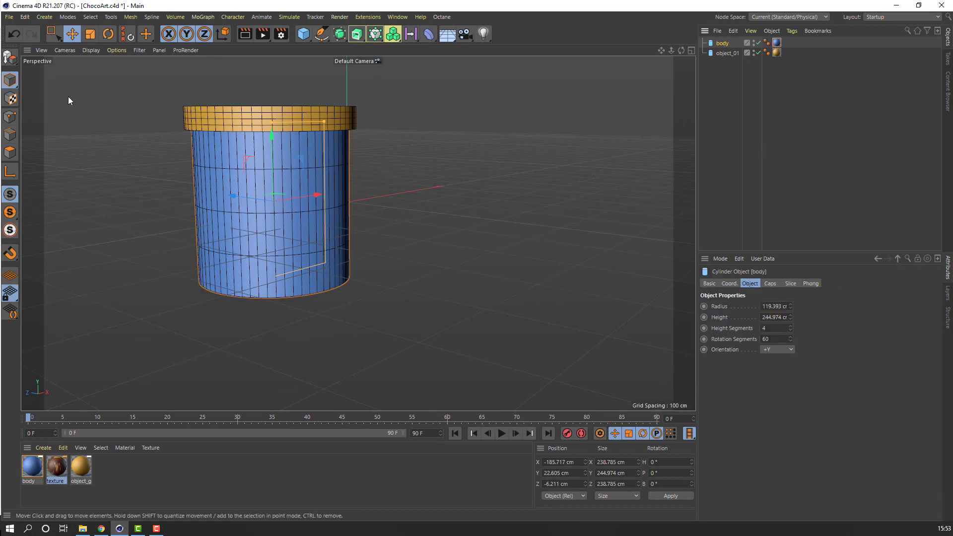
click(12, 59)
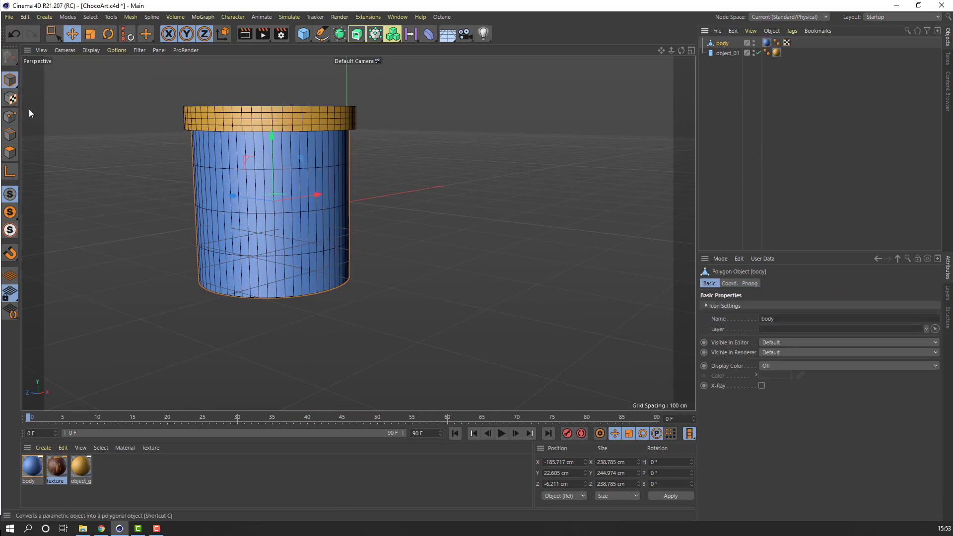
click(12, 135)
right_click(114, 173)
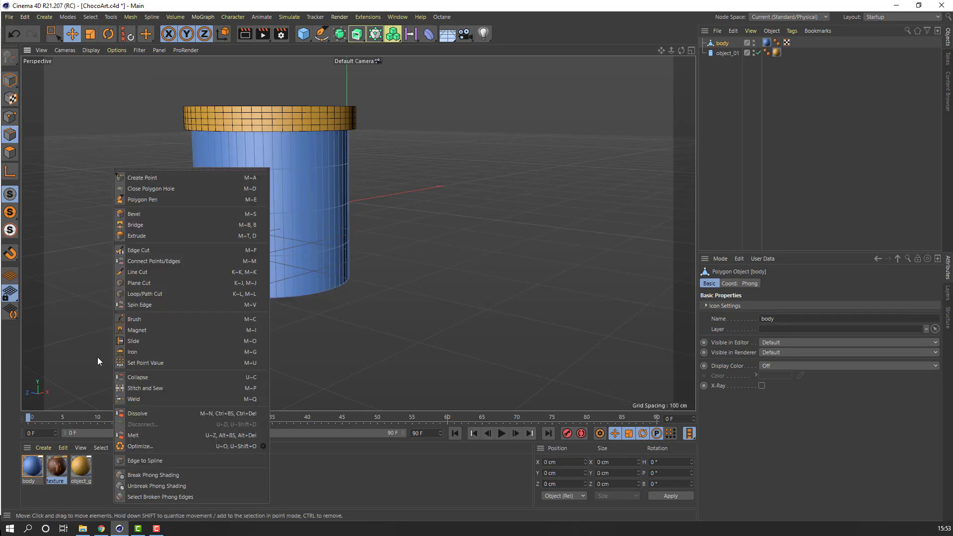
click(145, 294)
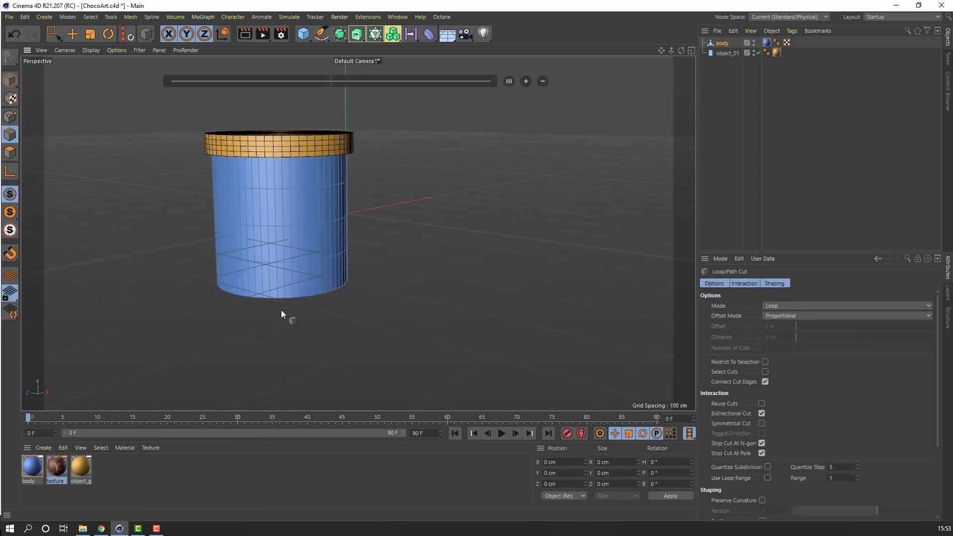
scroll(298, 291, up, 3)
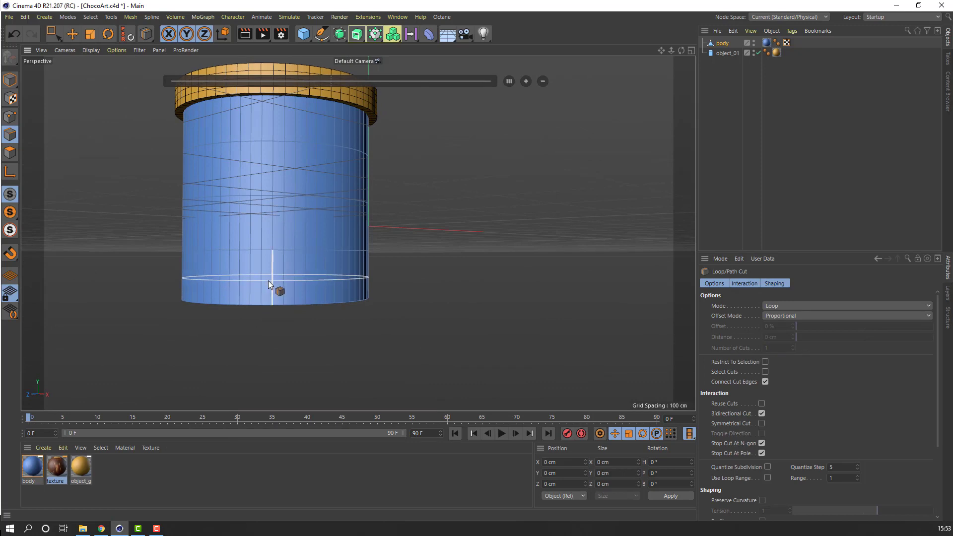
click(268, 281)
alt+drag(320, 356, 294, 324)
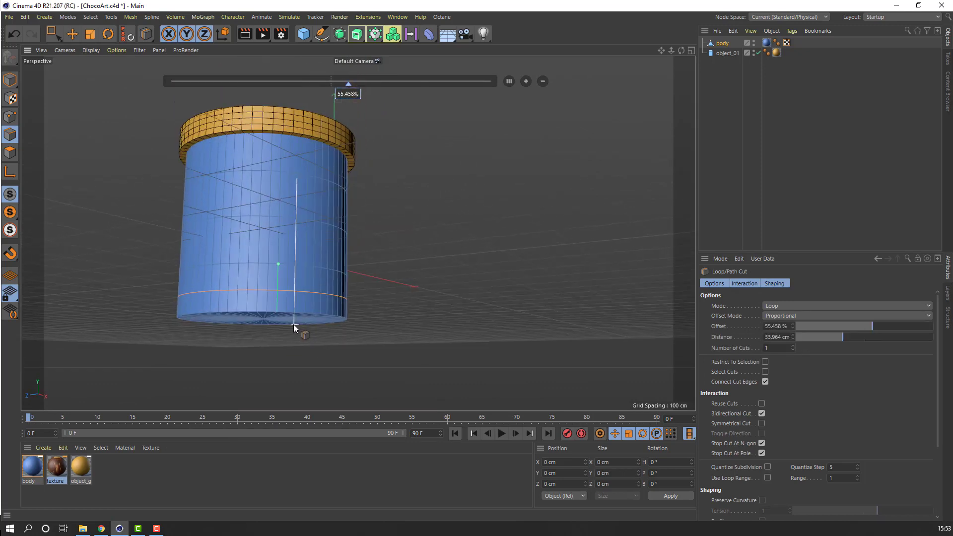
key(ctrl+z)
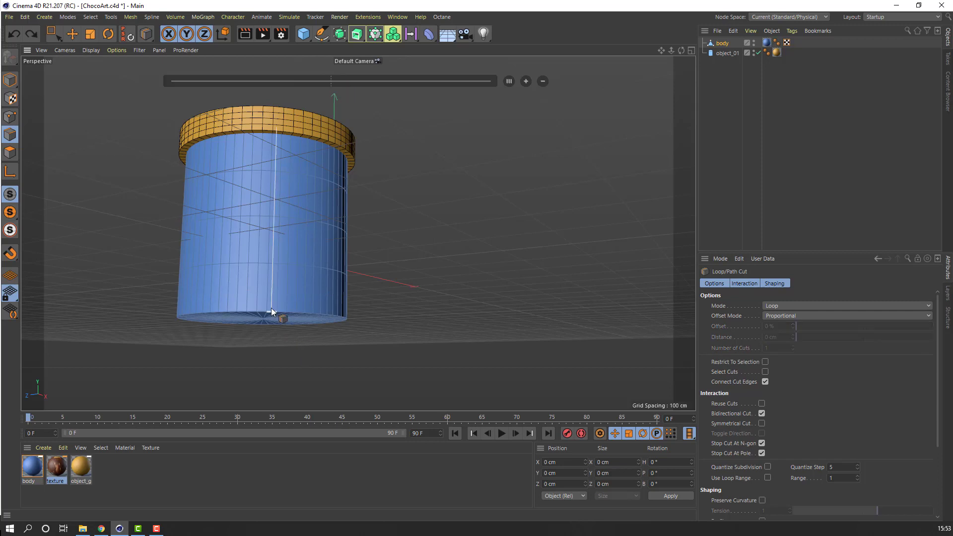
Step: Cut two edge loops around the body, one near the bottom at about 43% offset and one near the top at about 87%
alt+drag(271, 308, 221, 240)
click(274, 285)
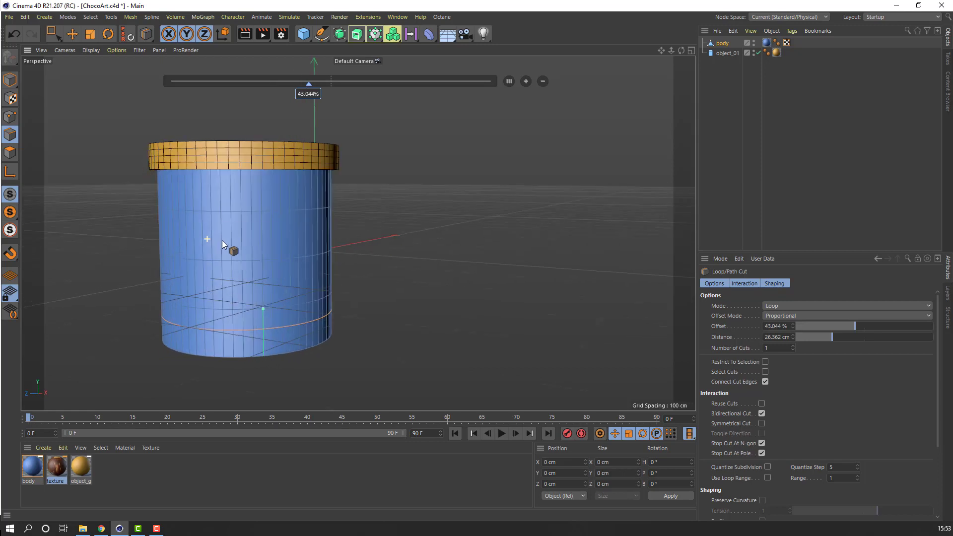
click(240, 204)
alt+drag(240, 204, 200, 313)
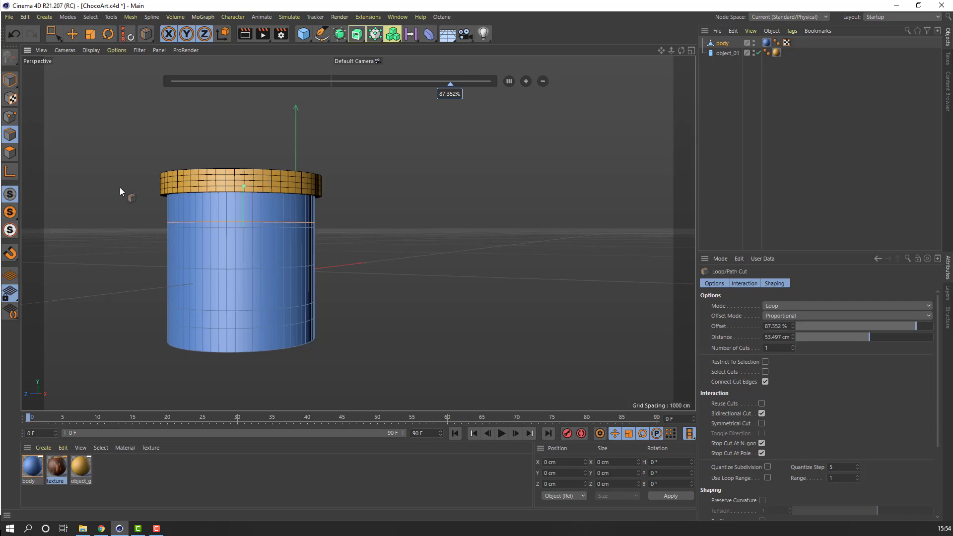
Step: Select all polygon loops of the body's label area between the upper and lower cut edges with Loop Selection in polygon mode
click(73, 34)
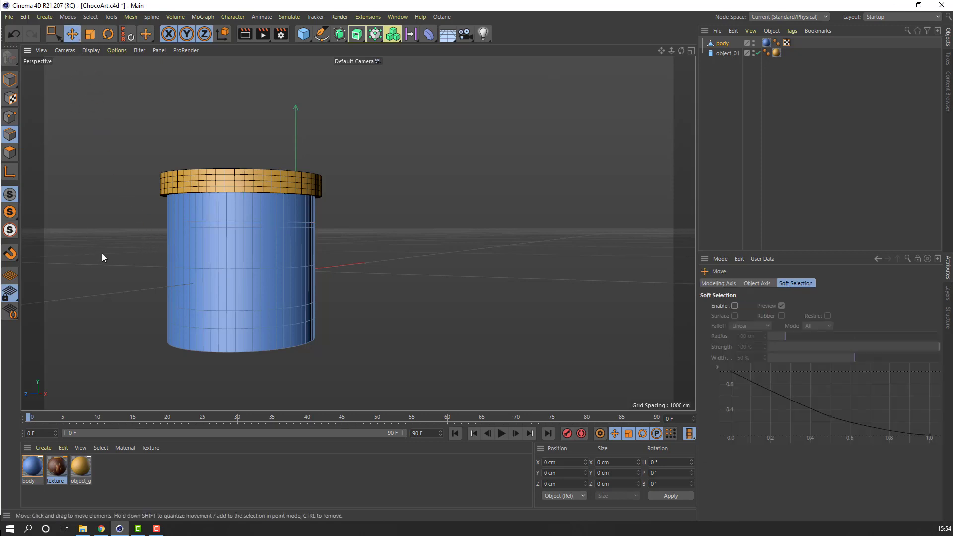
click(9, 152)
scroll(258, 277, up, 2)
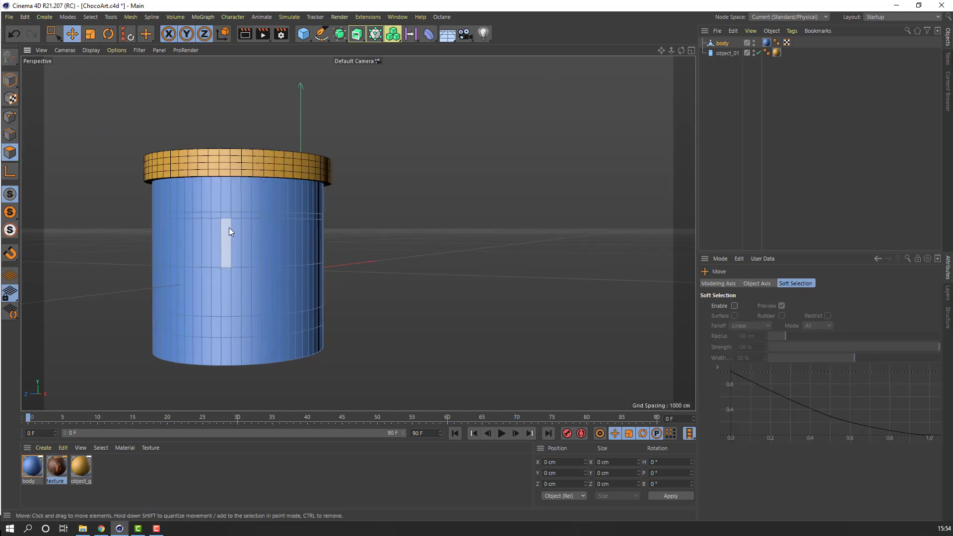
click(227, 216)
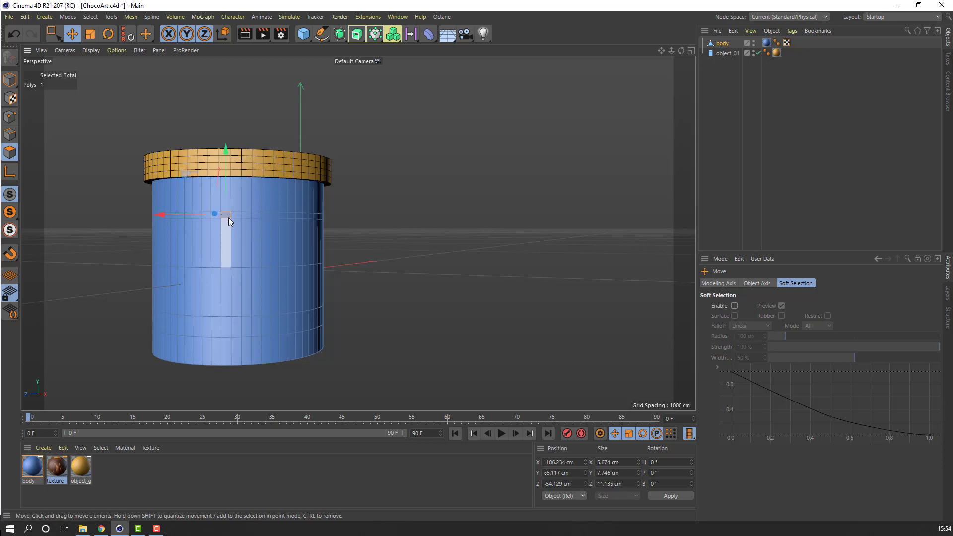
click(90, 17)
click(105, 48)
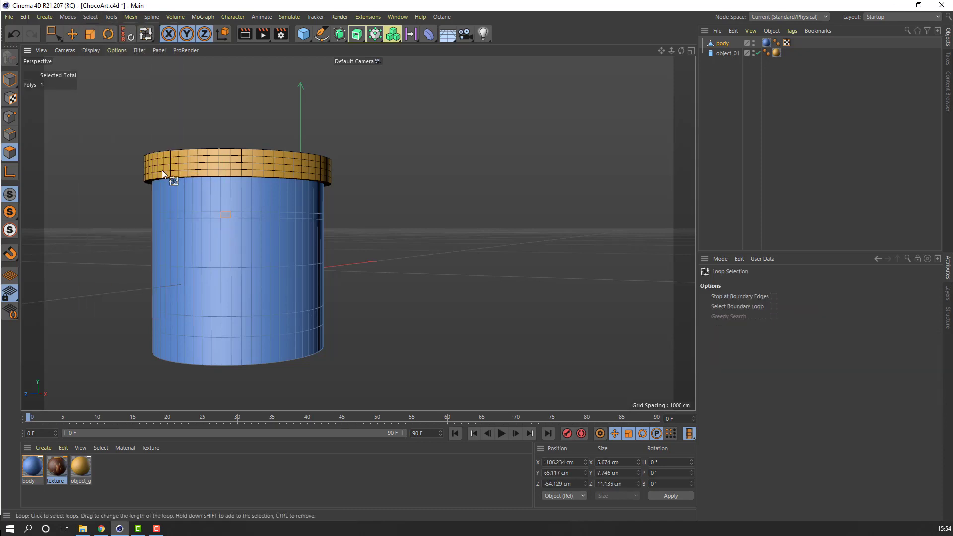
click(240, 220)
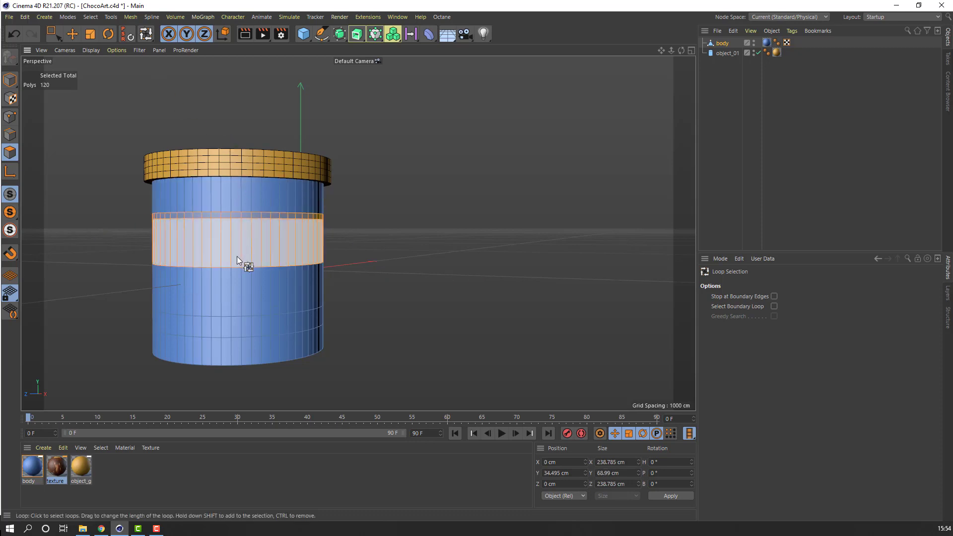
shift+click(237, 257)
shift+click(239, 305)
shift+click(237, 329)
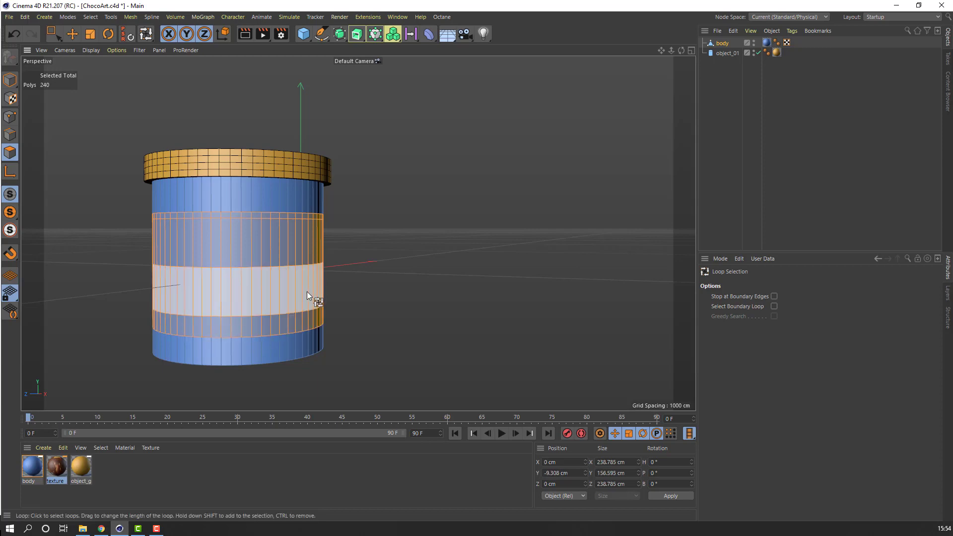
alt+drag(307, 291, 313, 272)
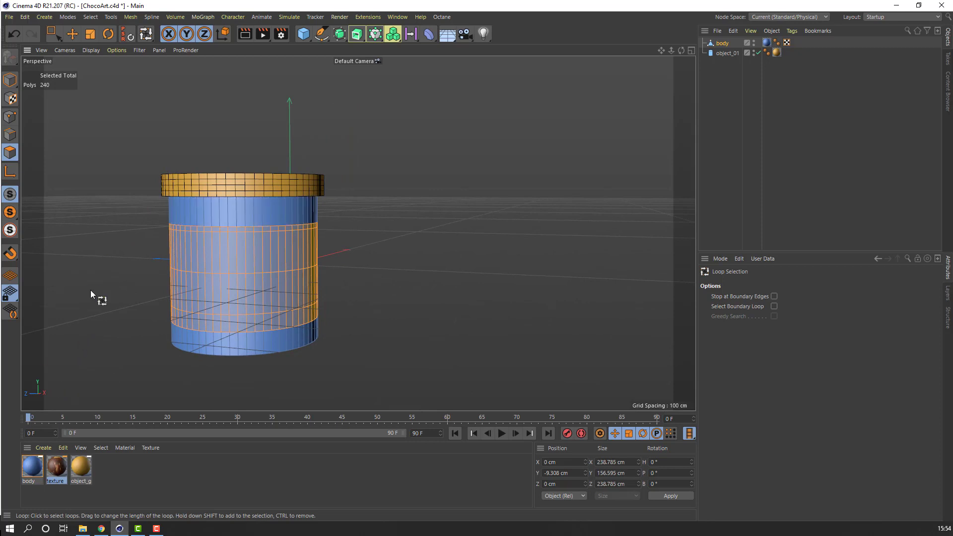
Step: Apply the texture material to the selected label polygons, clear the selection and check how the label wraps around the body
drag(58, 472, 208, 258)
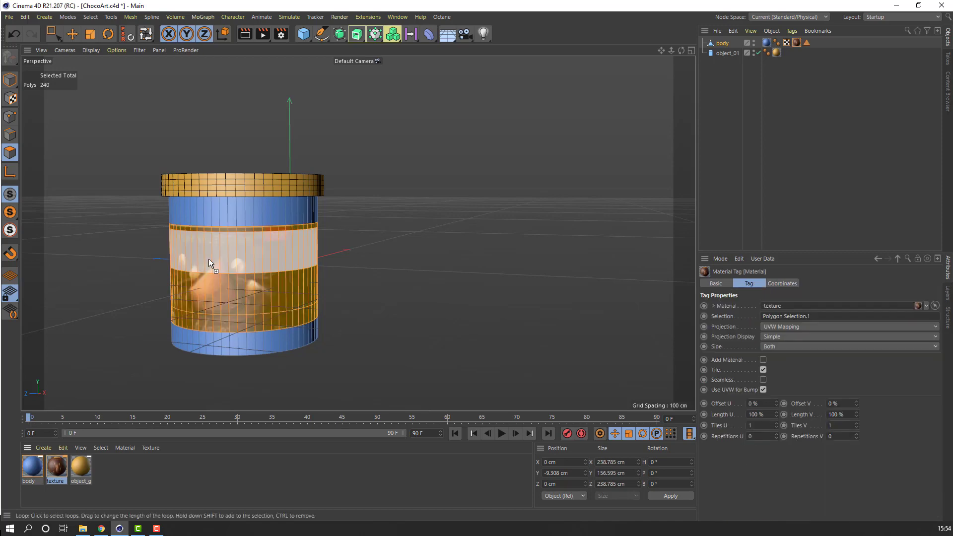
click(72, 34)
click(462, 197)
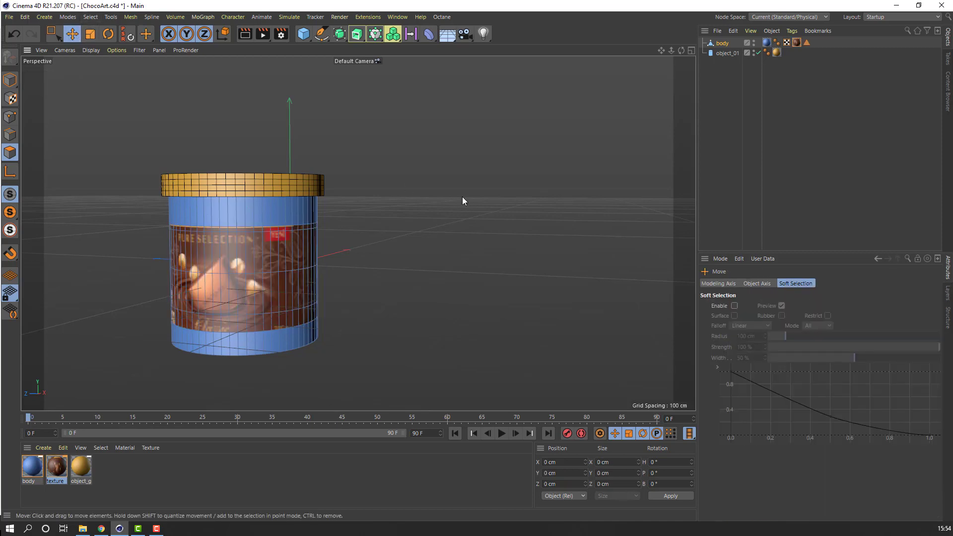
scroll(315, 226, up, 4)
alt+drag(219, 295, 238, 293)
scroll(263, 293, down, 2)
scroll(253, 279, up, 2)
Step: Cut two edge loops around the blue band under the lid, at about 35% and then about 30% offset
click(13, 140)
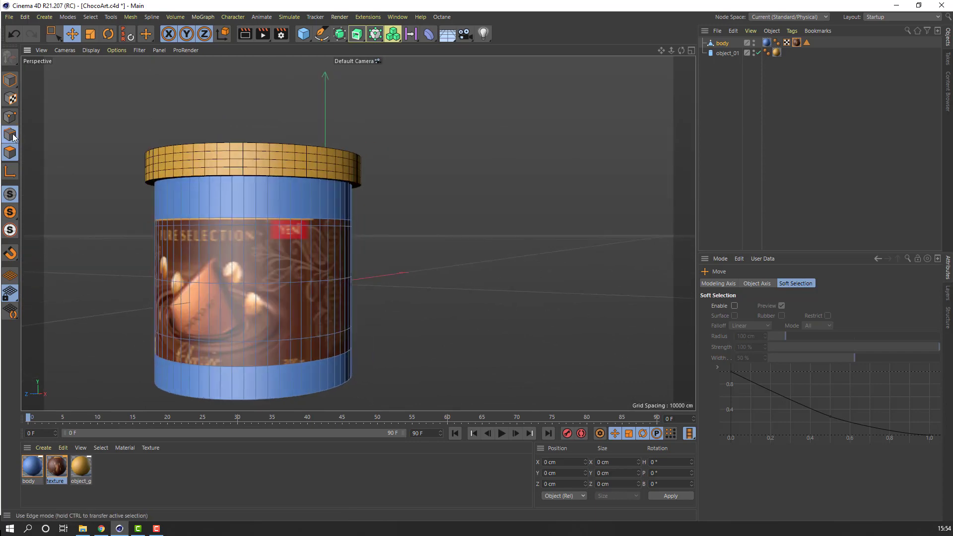
scroll(277, 222, up, 3)
scroll(275, 224, down, 2)
alt+drag(230, 246, 219, 215)
right_click(420, 183)
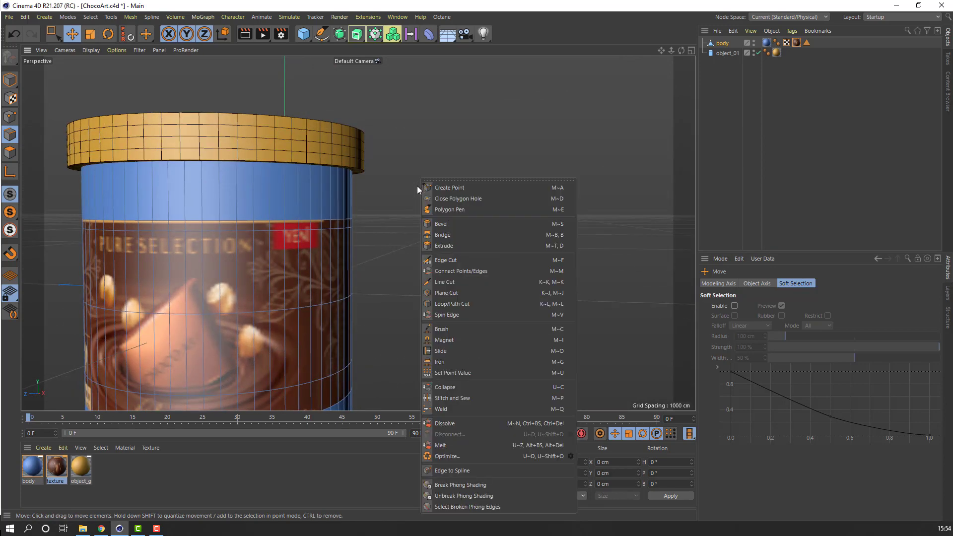
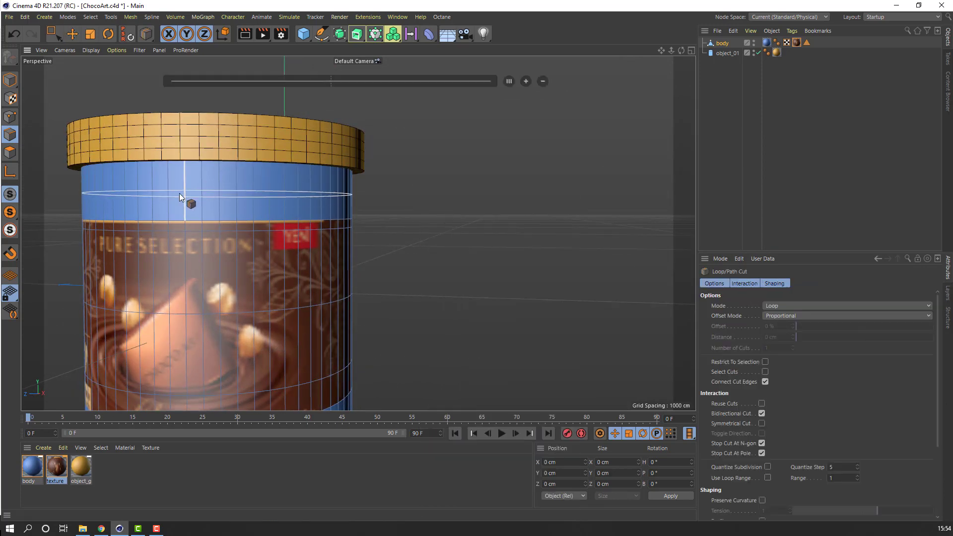
click(223, 171)
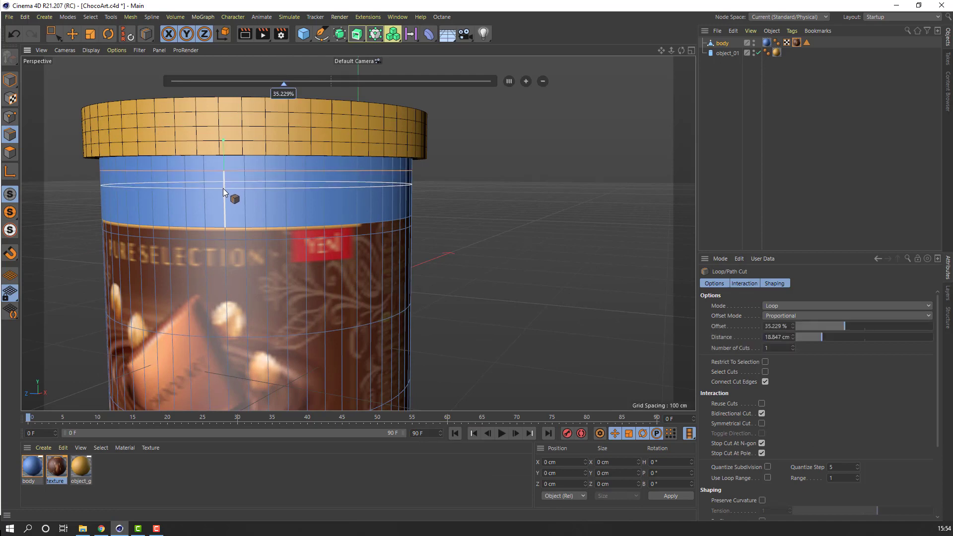
scroll(183, 308, down, 4)
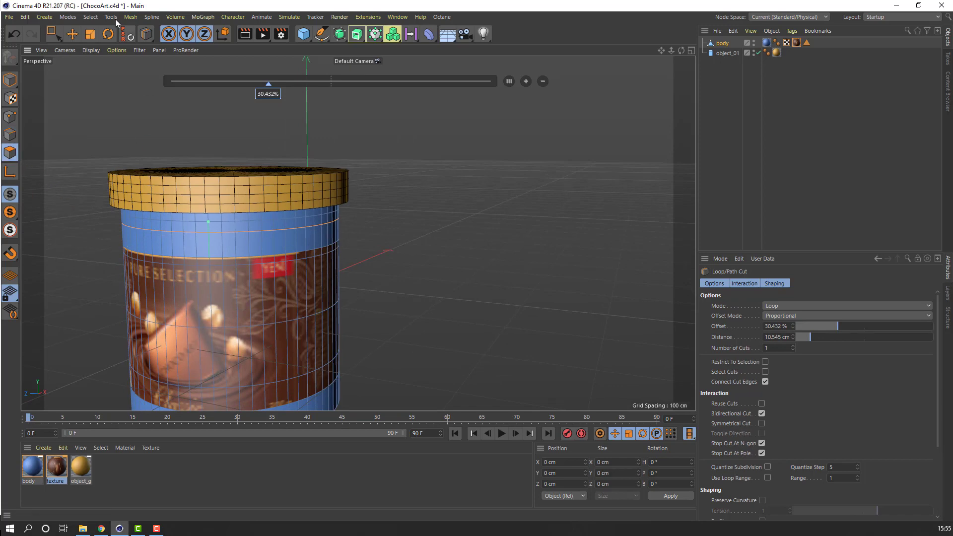
Step: Select the narrow polygon loop between the two new cuts under the lid with Loop Selection
click(90, 18)
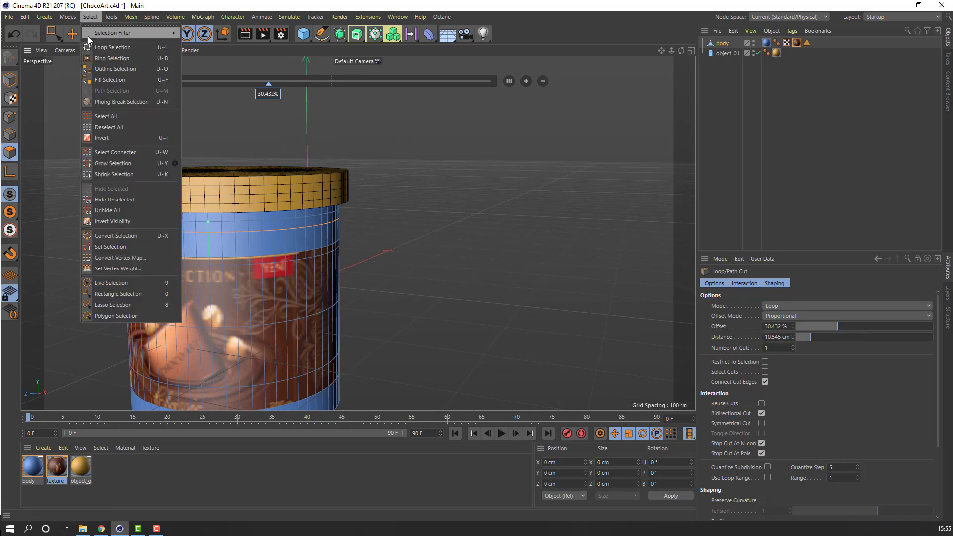
click(113, 48)
scroll(215, 227, up, 3)
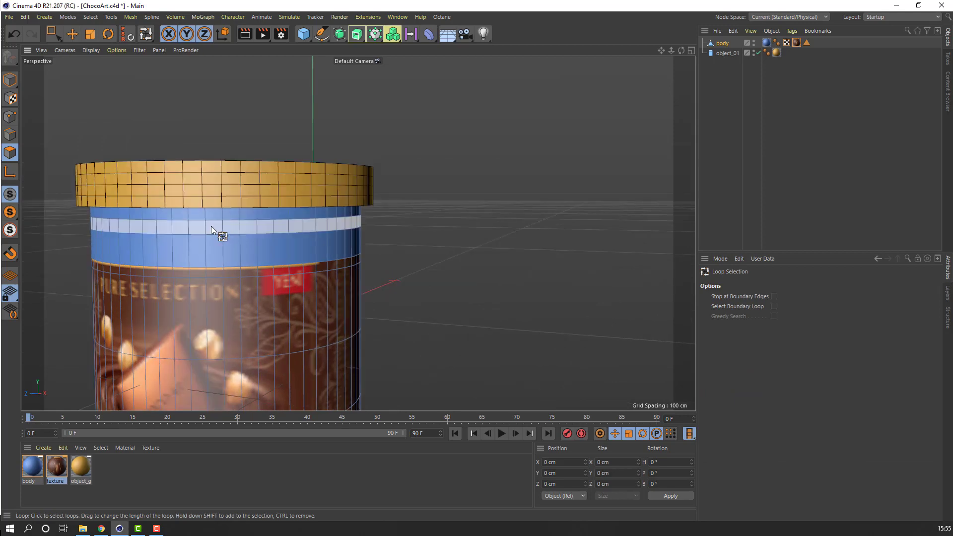
click(210, 225)
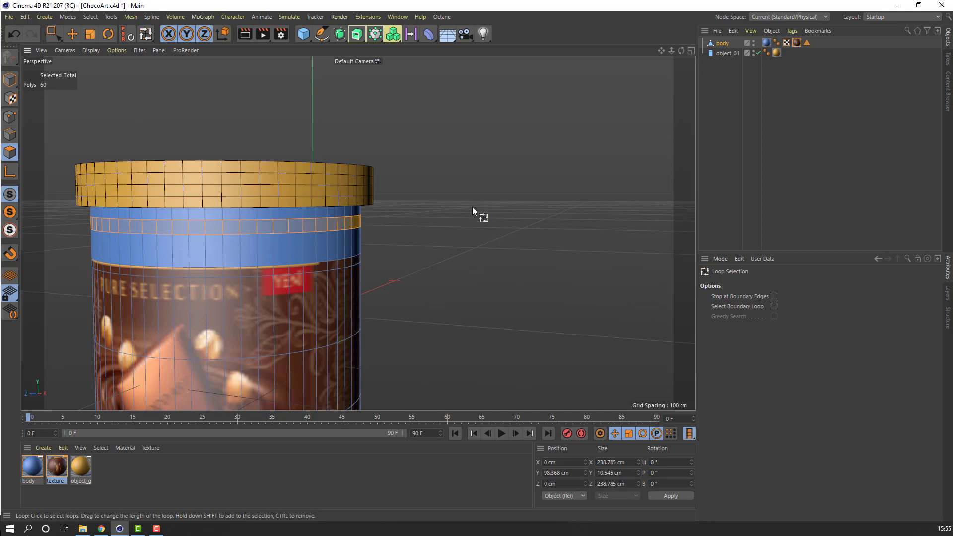
Step: Extrude the selected polygon loop outward to form a rim about 258 cm across around the body
click(72, 36)
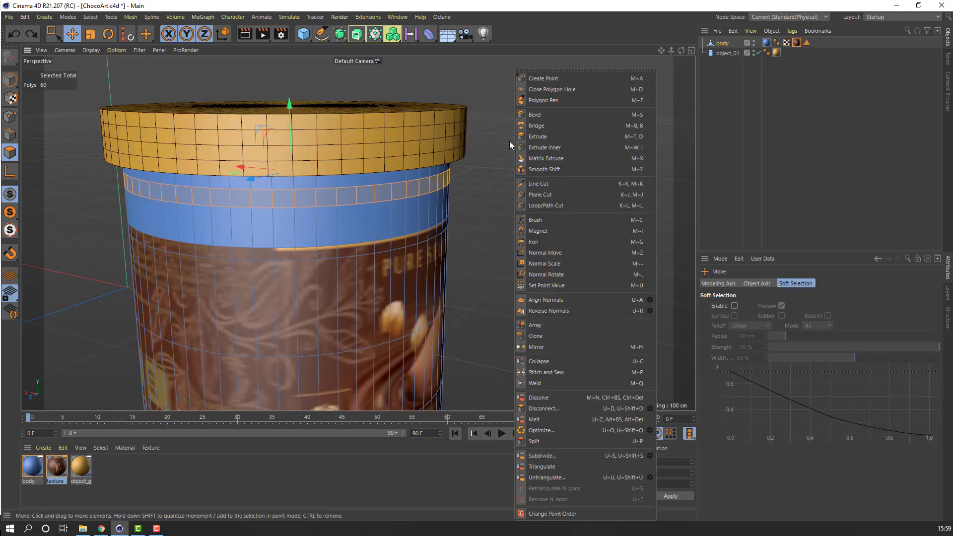
click(541, 136)
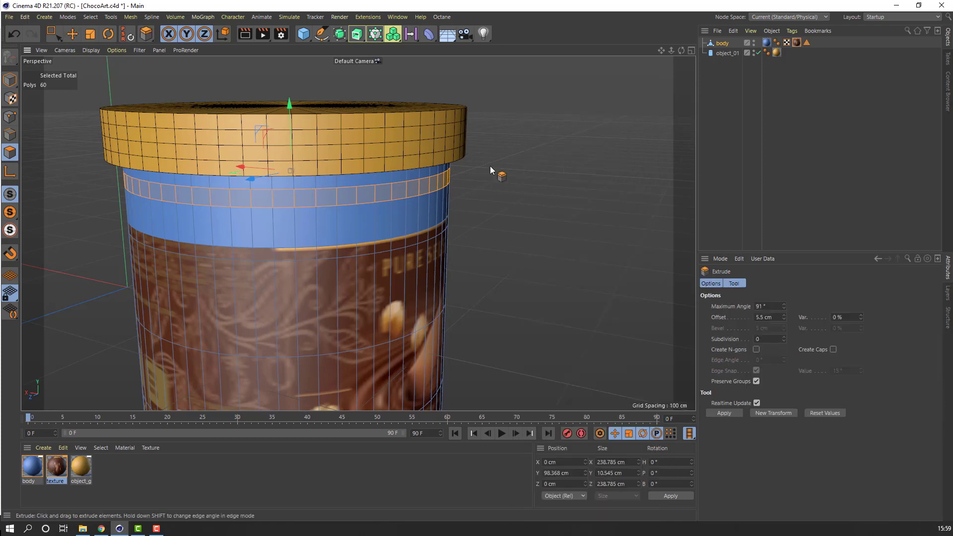
scroll(269, 273, up, 1)
alt+drag(239, 259, 184, 277)
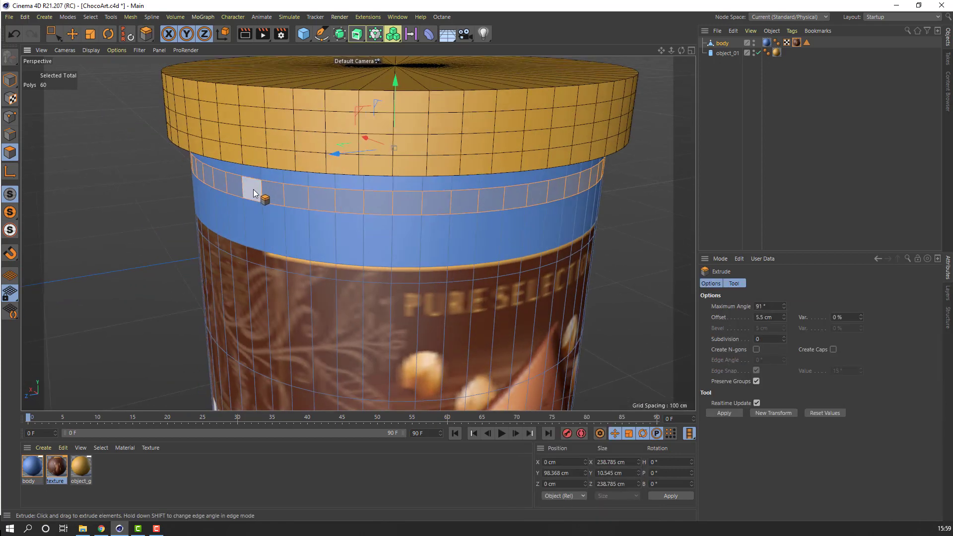
drag(254, 194, 357, 194)
alt+drag(214, 250, 325, 163)
Step: Scale the rim's outer polygons down vertically to a height of about 3.9 cm, giving the rim a tapered profile
click(90, 36)
drag(371, 94, 359, 139)
alt+drag(203, 187, 130, 196)
scroll(290, 213, down, 4)
alt+drag(341, 231, 303, 261)
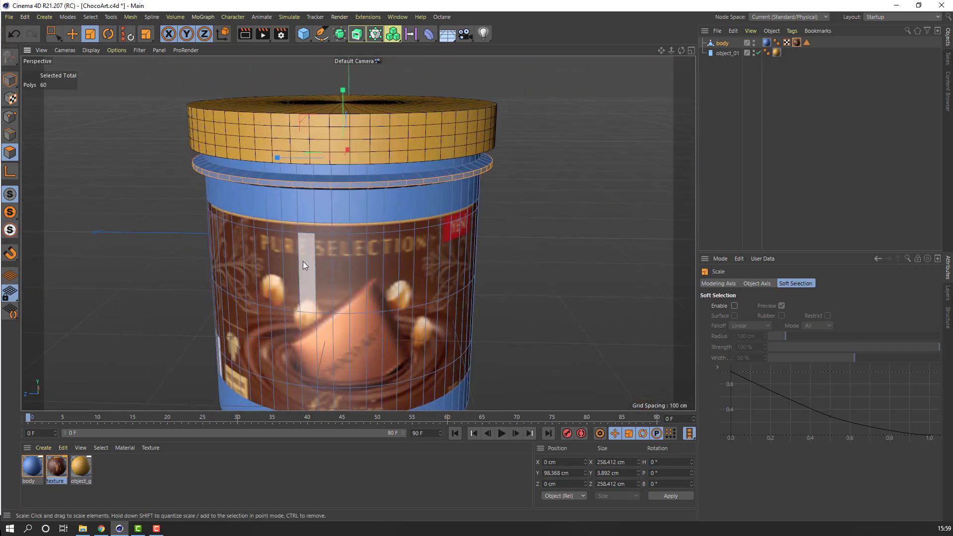
Step: Add a Subdivision Surface object in model mode and make the body its child
click(10, 83)
click(73, 35)
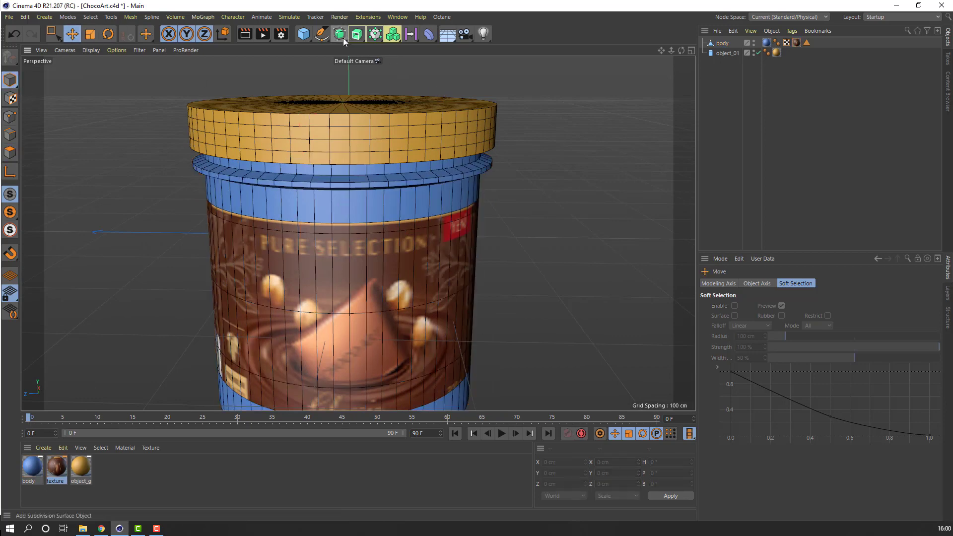
click(341, 36)
click(391, 48)
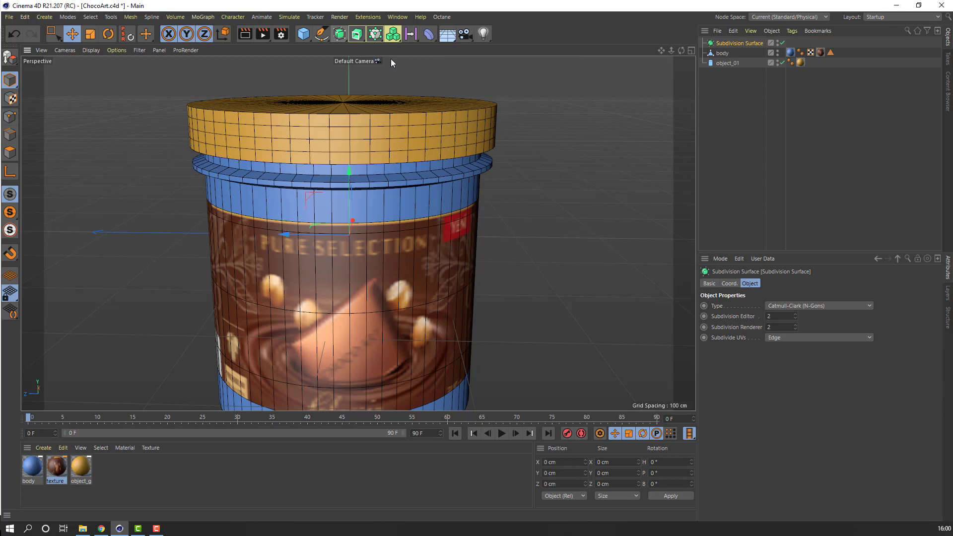
click(723, 53)
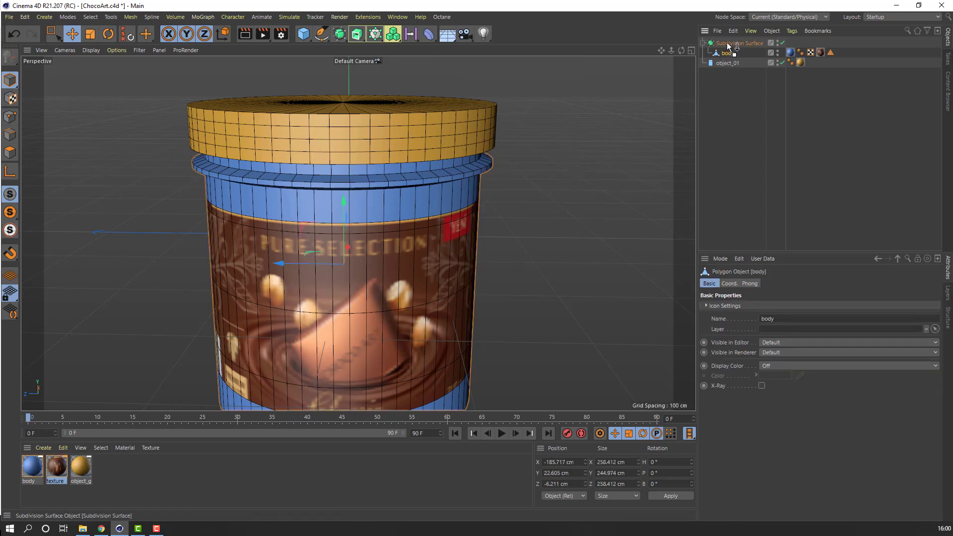
drag(729, 47, 728, 45)
click(507, 218)
scroll(503, 218, down, 2)
alt+drag(466, 221, 396, 222)
scroll(398, 179, up, 2)
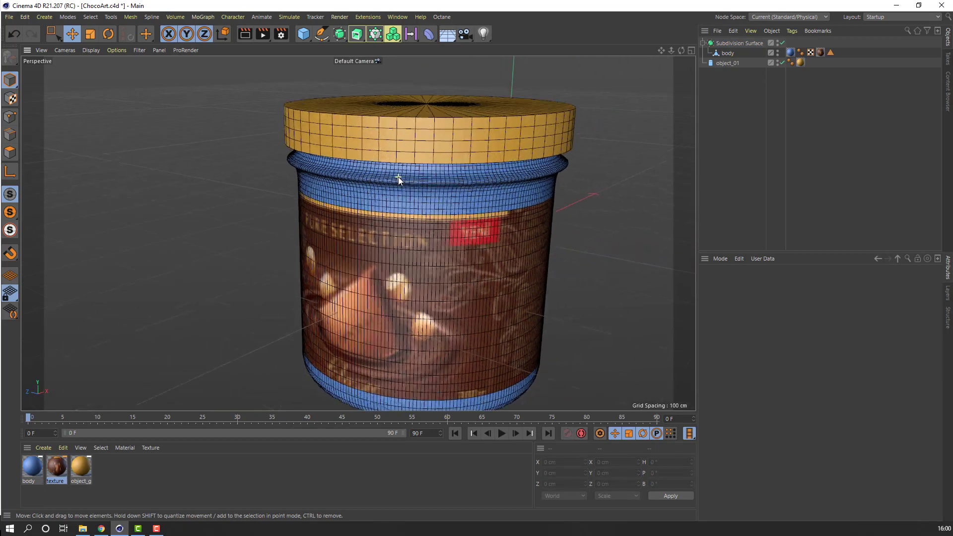
Step: Set the viewport to Gouraud Shading and examine the smoothed rim and base of the jar from several sides
click(92, 50)
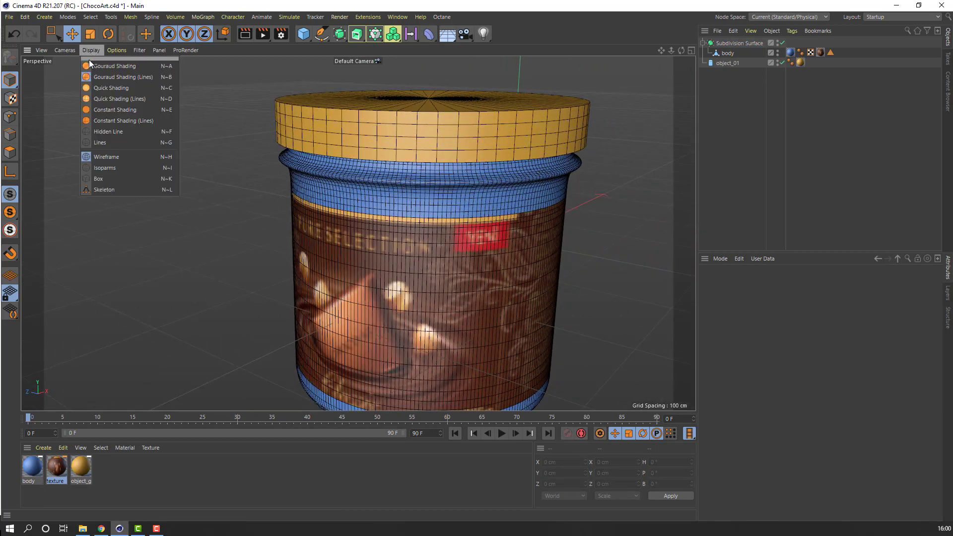
click(121, 68)
scroll(356, 194, up, 2)
alt+drag(356, 190, 131, 164)
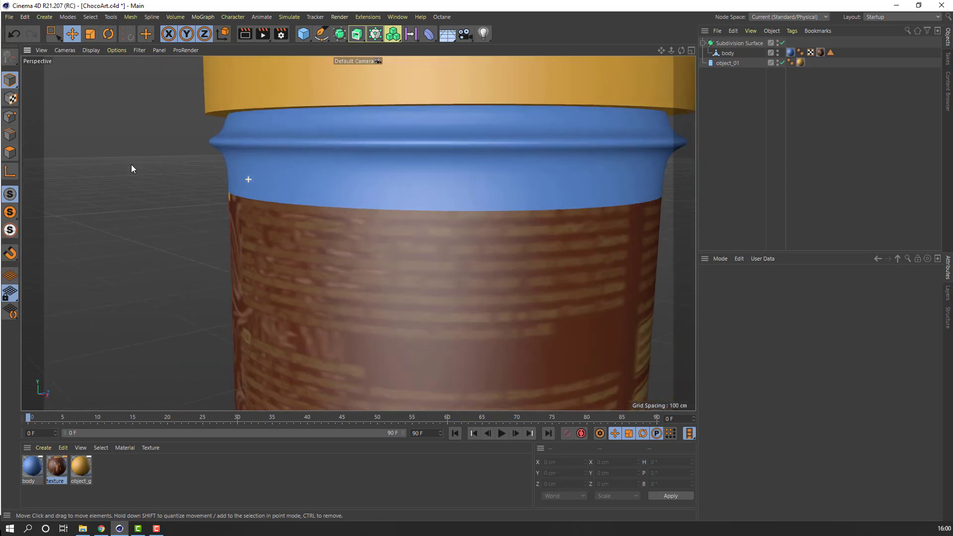
scroll(291, 200, down, 5)
mouse_move(310, 180)
alt+mouse_down()
mouse_move(401, 177)
mouse_move(231, 243)
mouse_move(279, 198)
mouse_move(275, 181)
mouse_move(301, 171)
alt+mouse_up()
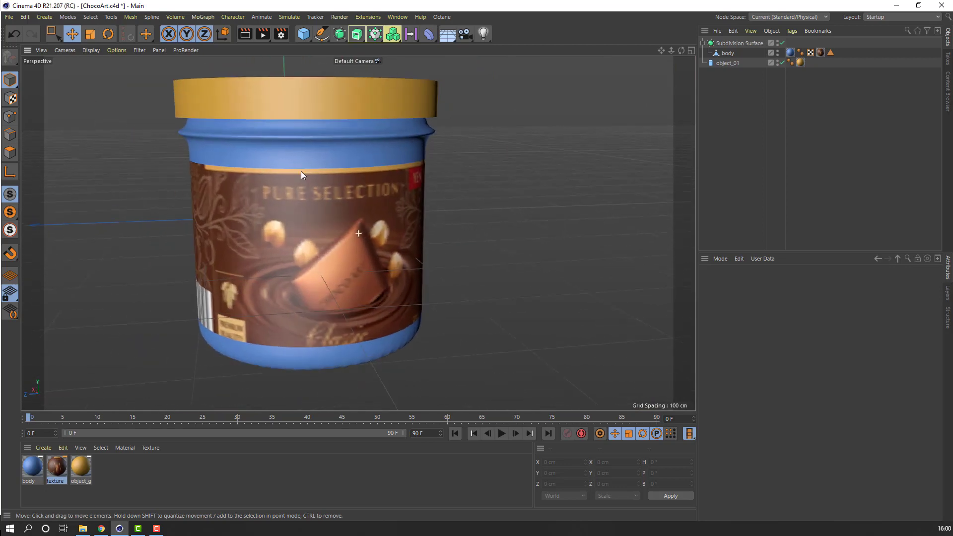
Step: Disable the Subdivision Surface and set the viewport display to Gouraud Shading (Lines)
click(726, 54)
click(783, 43)
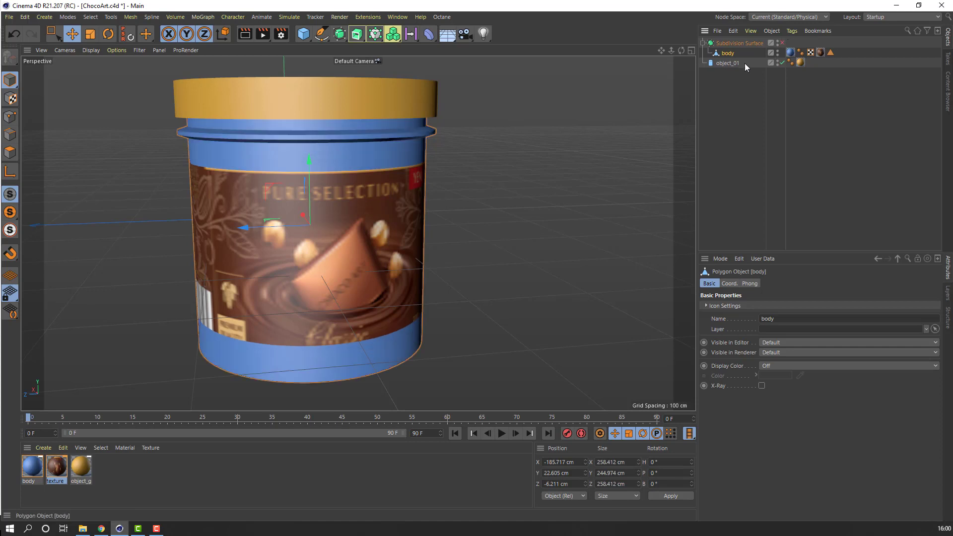
click(91, 50)
click(144, 77)
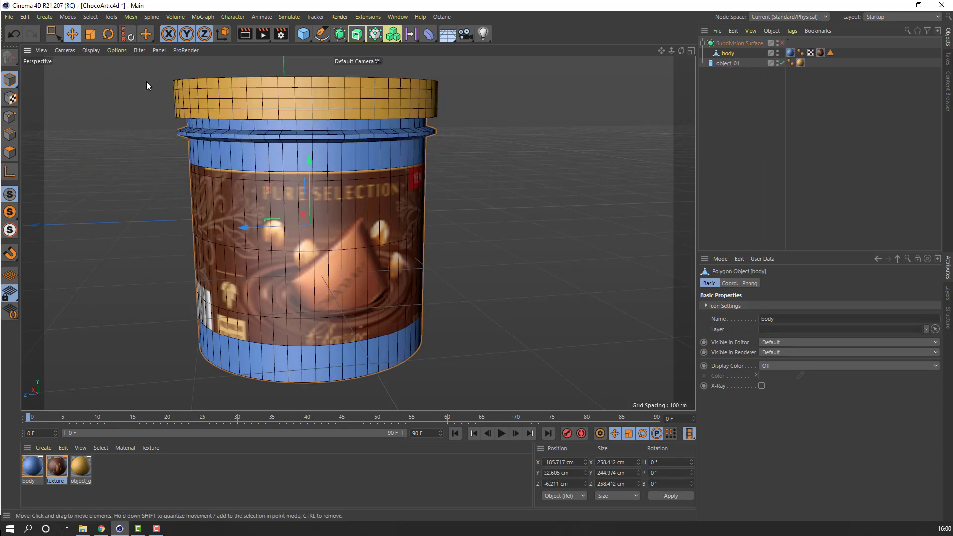
alt+drag(130, 132, 166, 165)
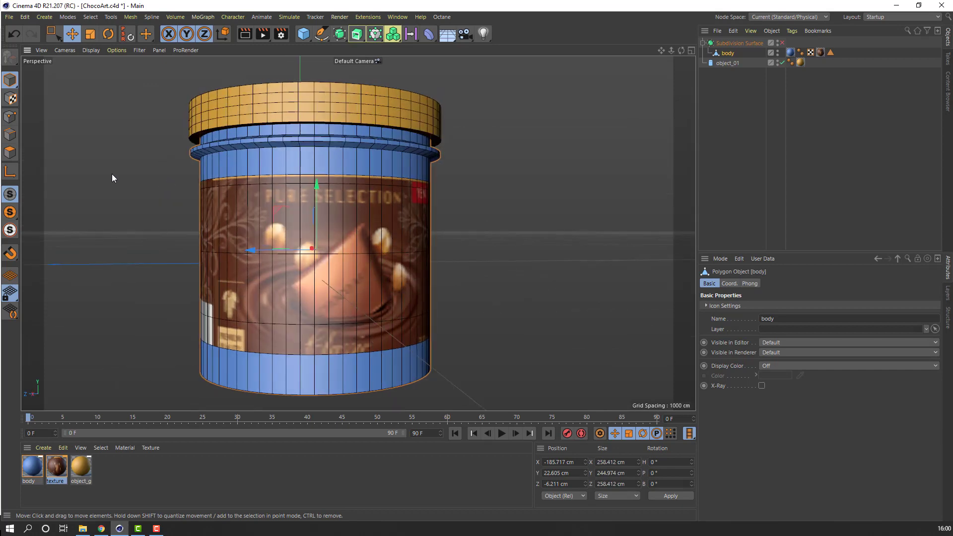
Step: Cut an edge loop around the body between the rim and the label at about 67% offset
click(10, 135)
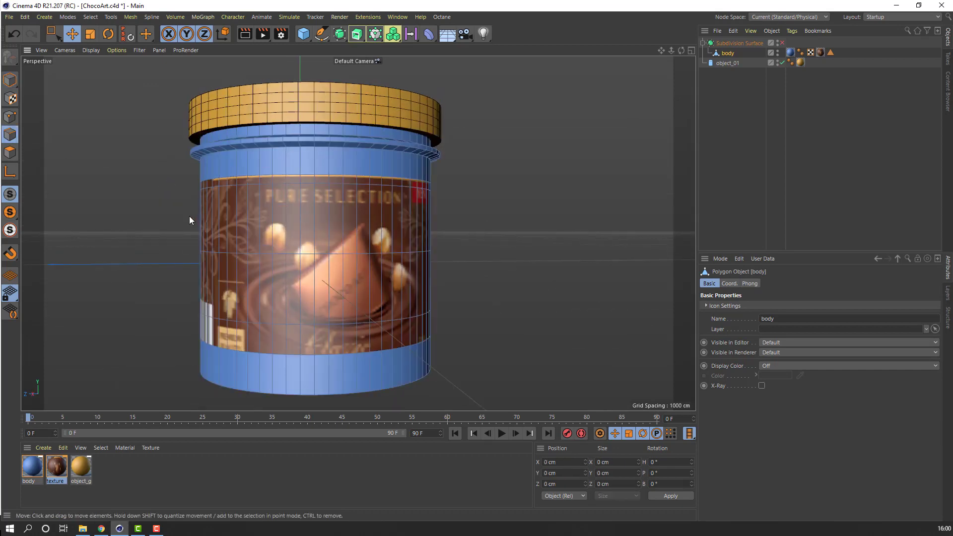
alt+drag(189, 216, 144, 187)
right_click(116, 171)
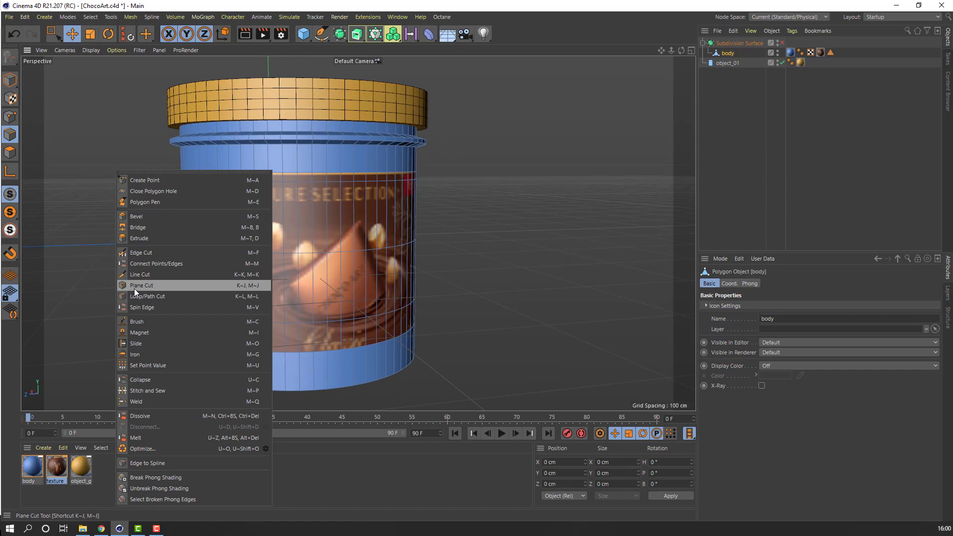
click(162, 296)
scroll(299, 216, up, 2)
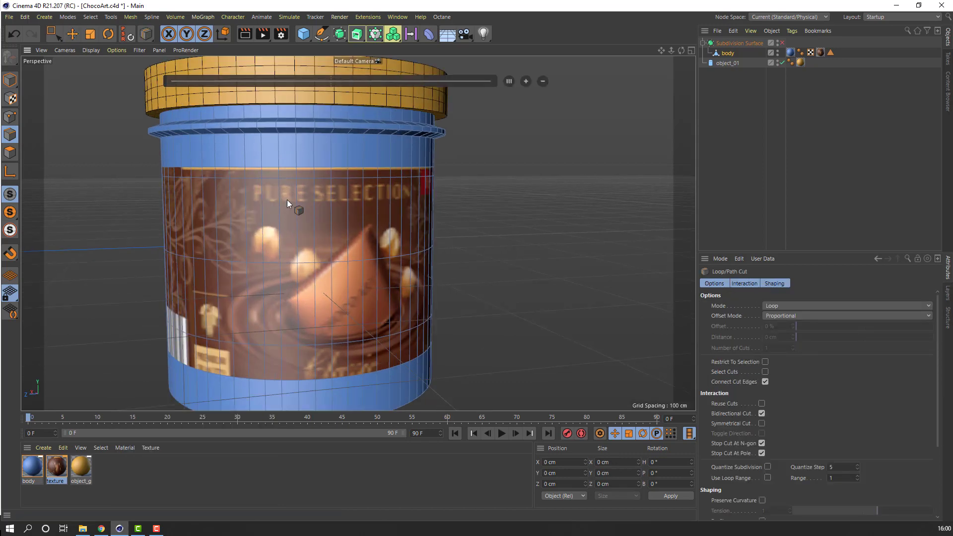
click(278, 157)
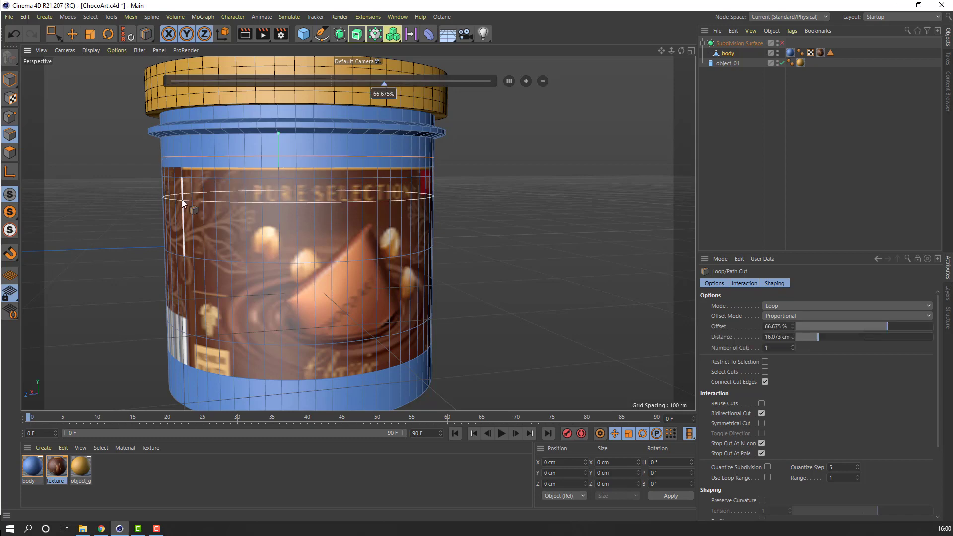
Step: Switch to polygon mode and select one face of the body in the band just above the label
alt+drag(181, 200, 192, 213)
scroll(192, 213, down, 1)
click(76, 33)
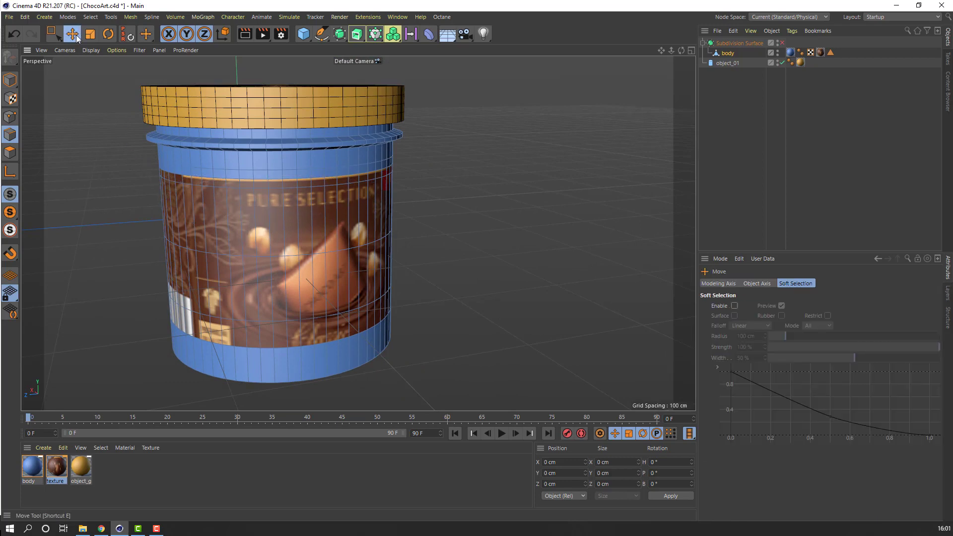
click(13, 154)
scroll(210, 189, down, 1)
mouse_move(209, 189)
alt+mouse_down()
mouse_move(219, 151)
mouse_move(206, 189)
alt+mouse_up()
scroll(249, 165, up, 2)
scroll(214, 186, up, 5)
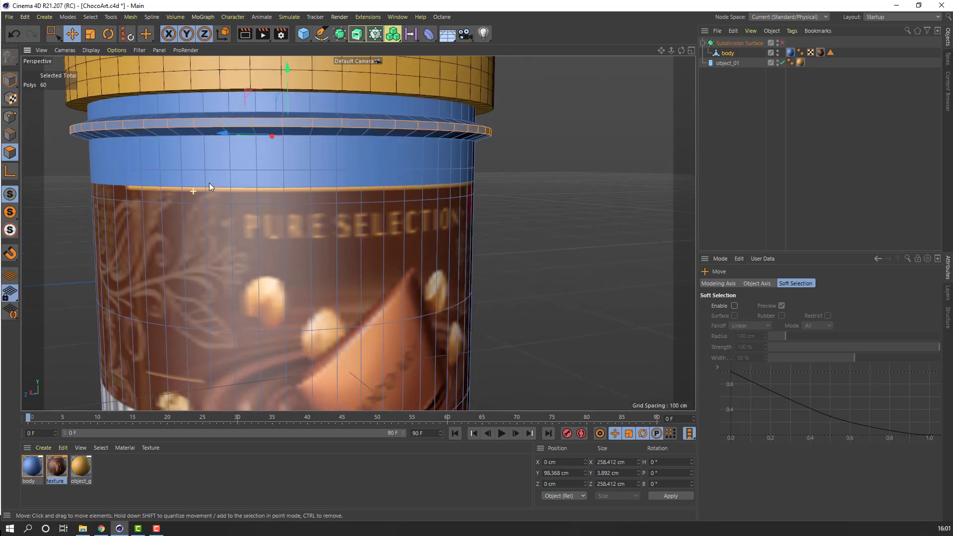
click(194, 181)
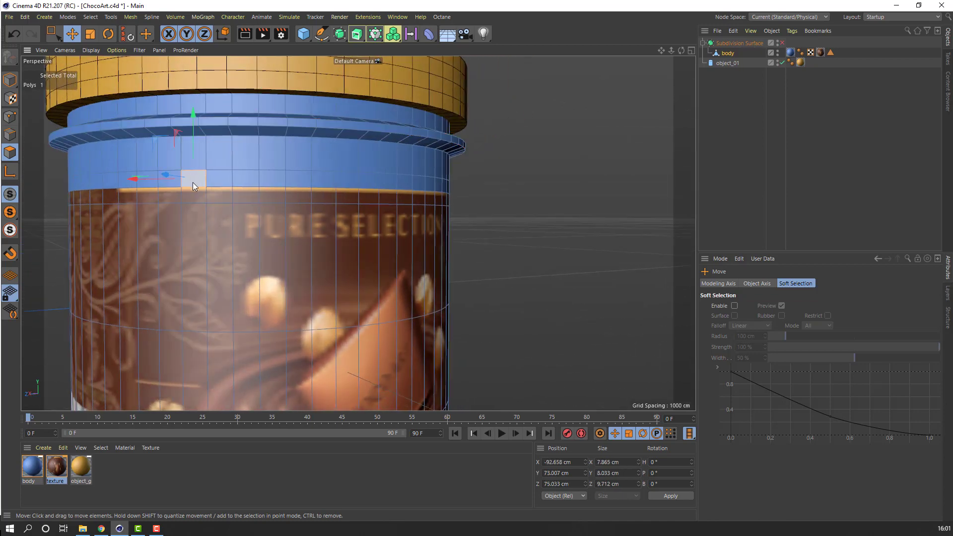
Step: Use Loop Selection to select all polygon rings from the band above the label down to the label's lower edge
click(89, 17)
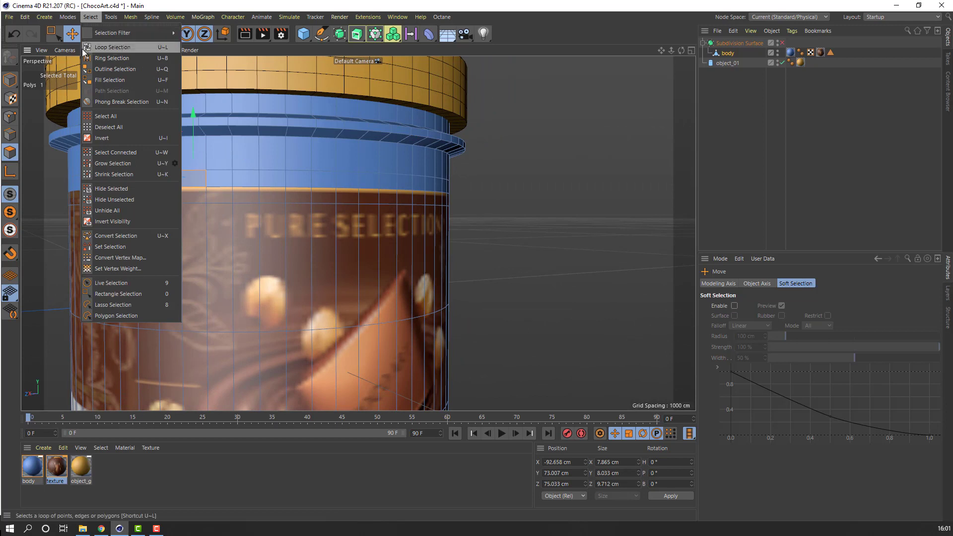
click(109, 46)
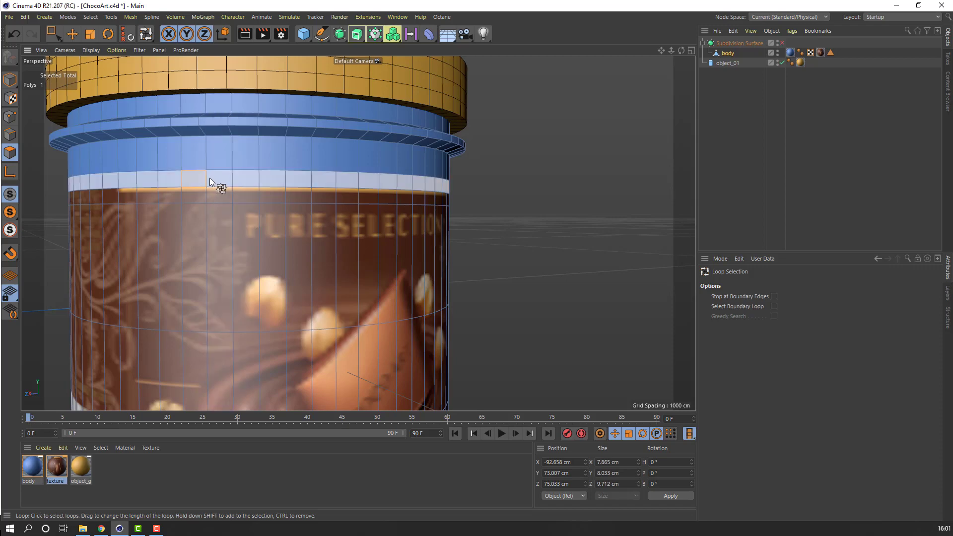
click(185, 195)
shift+click(198, 239)
scroll(228, 296, down, 5)
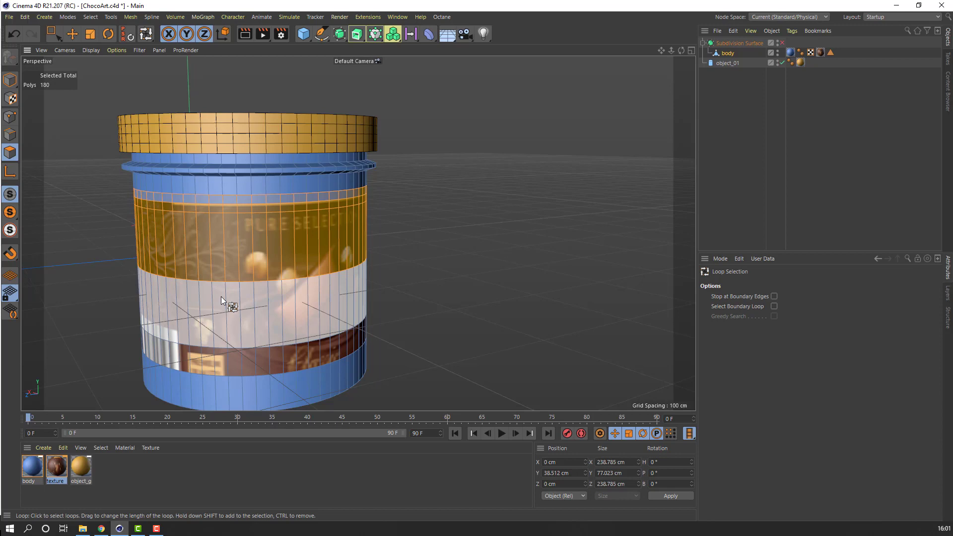
shift+click(231, 296)
shift+click(235, 362)
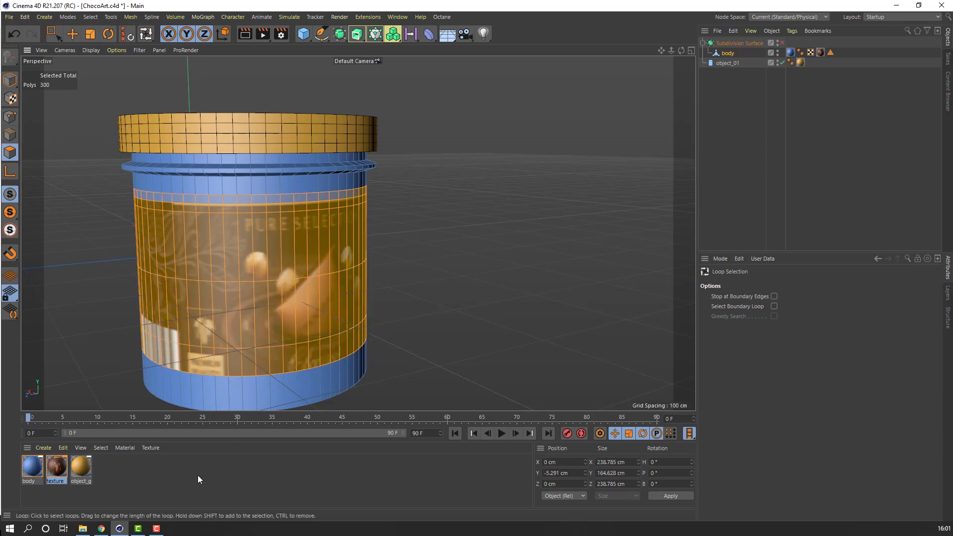
Step: Apply the texture material to the selected label polygons and clear the selection
drag(213, 243, 215, 239)
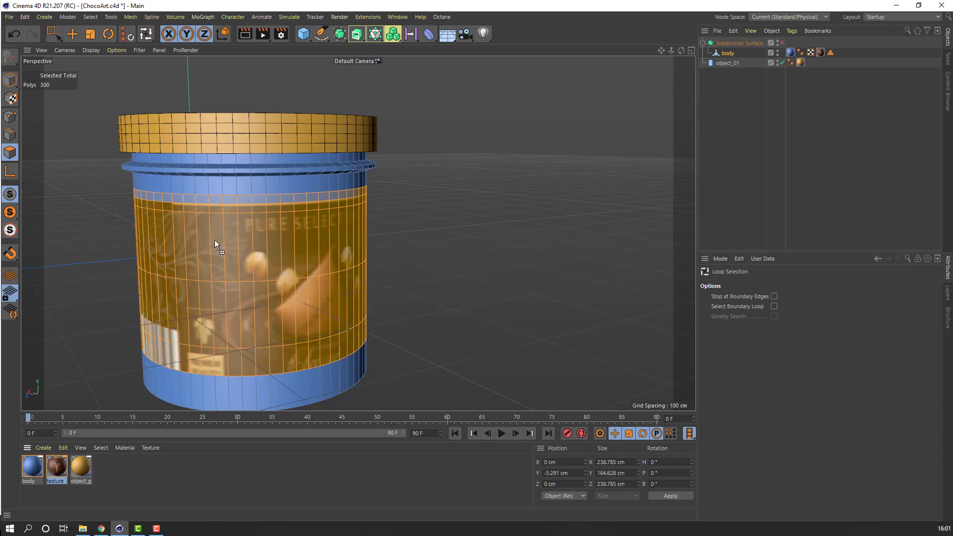
click(72, 34)
click(66, 167)
alt+drag(424, 260, 344, 267)
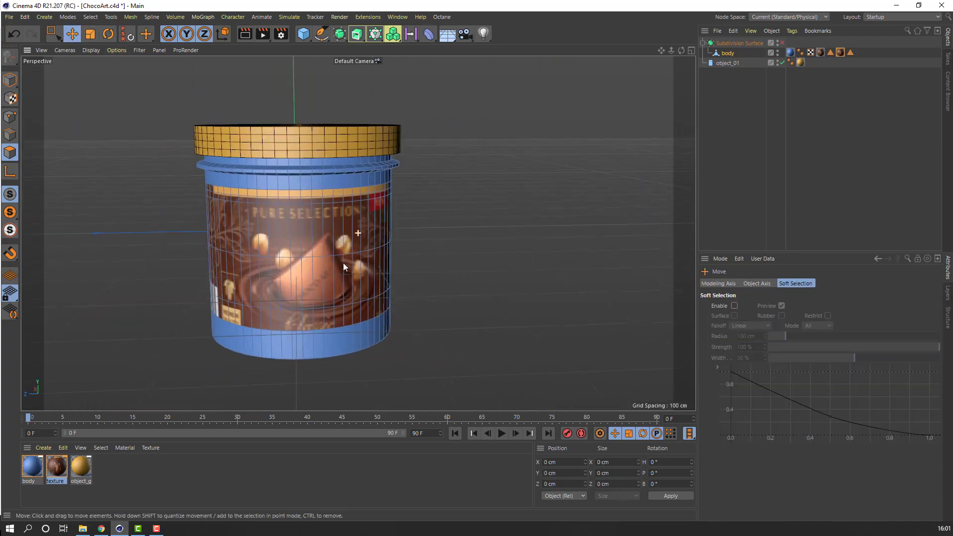
Step: Set the viewport to Gouraud Shading, enable the Subdivision Surface and examine the smoothed underside of the jar
click(10, 79)
click(92, 50)
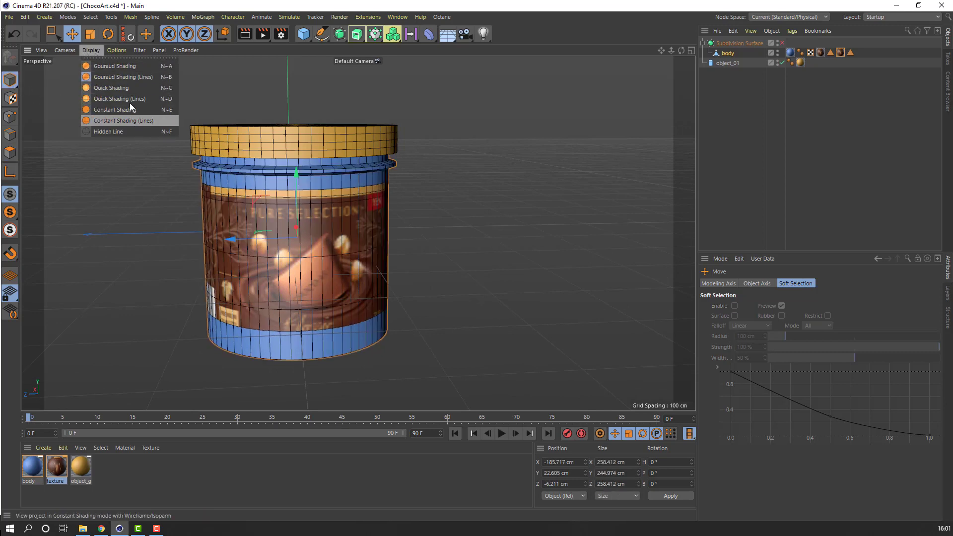
click(116, 67)
mouse_move(115, 68)
alt+mouse_down()
mouse_move(339, 195)
mouse_move(258, 203)
mouse_move(362, 175)
alt+mouse_up()
click(783, 43)
alt+drag(540, 169, 333, 231)
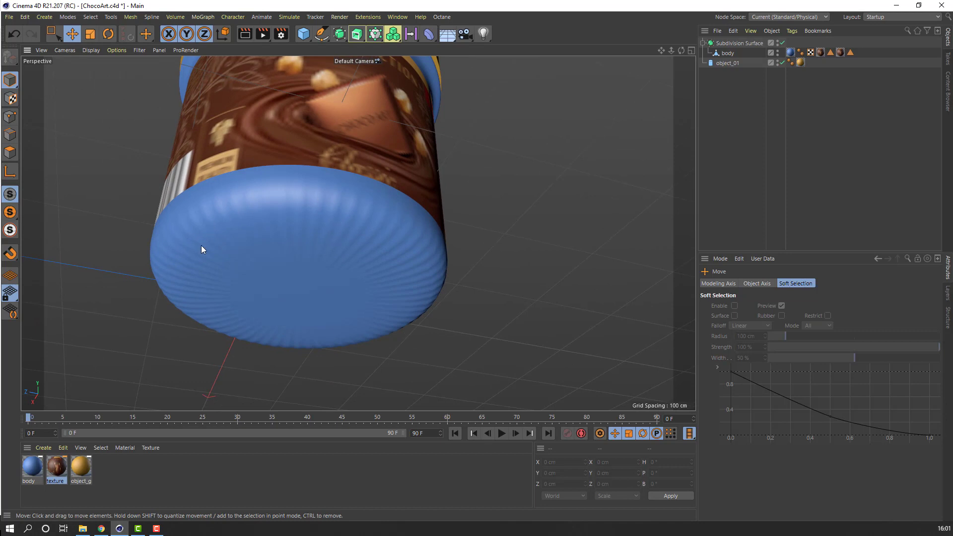
Step: Disable the Subdivision Surface and set the viewport display to Gouraud Shading (Lines) for the body's underside
click(728, 54)
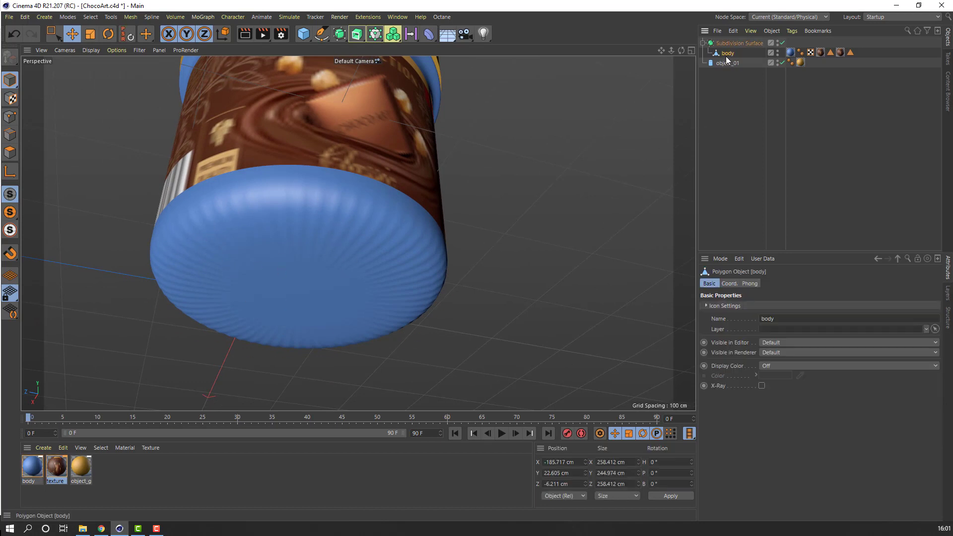
click(783, 43)
click(90, 51)
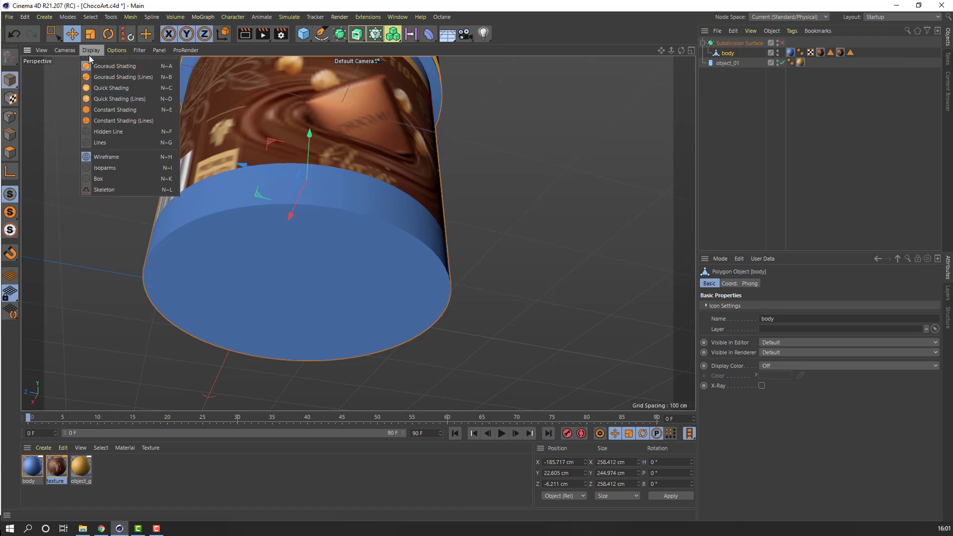
click(147, 77)
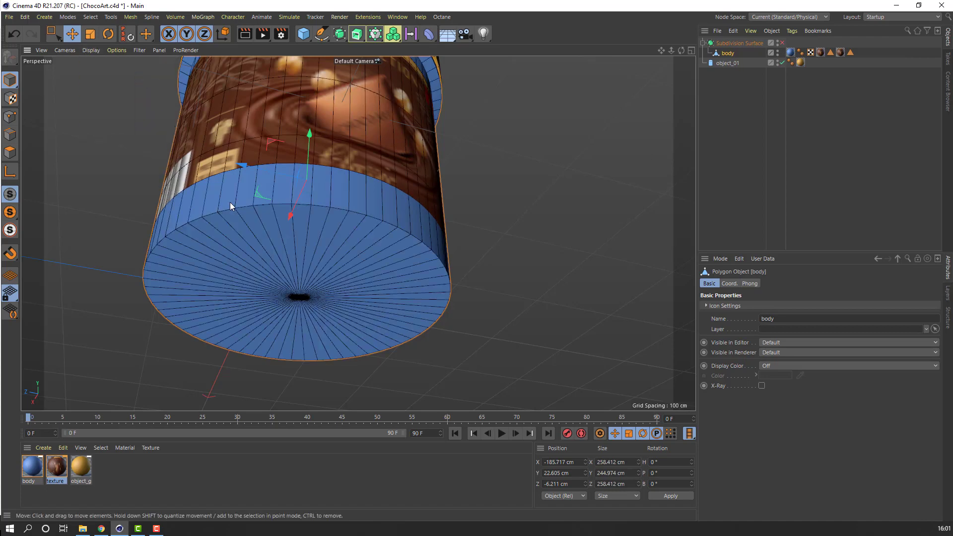
alt+drag(231, 201, 171, 195)
Step: Cut a series of concentric edge loops across the body's bottom face, from near the outer rim towards the centre
click(10, 134)
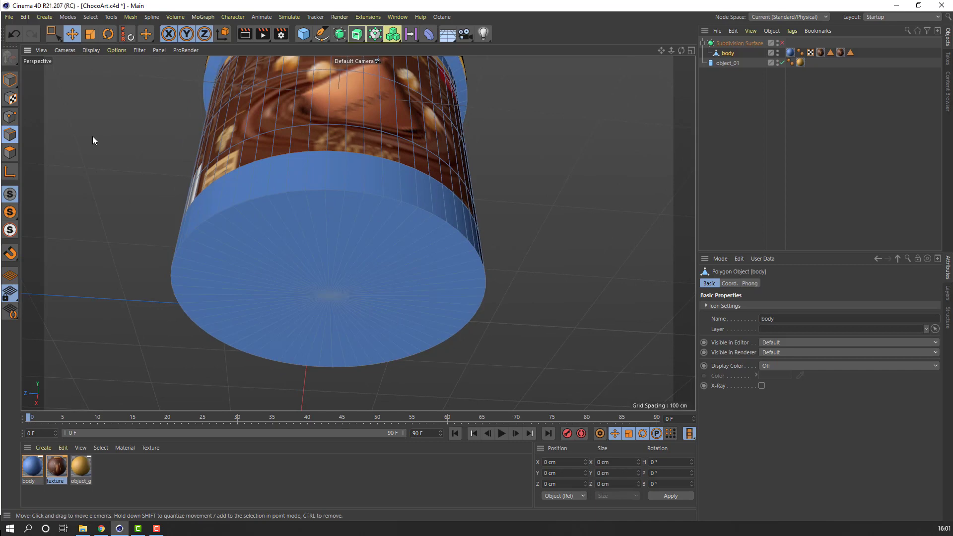
right_click(74, 154)
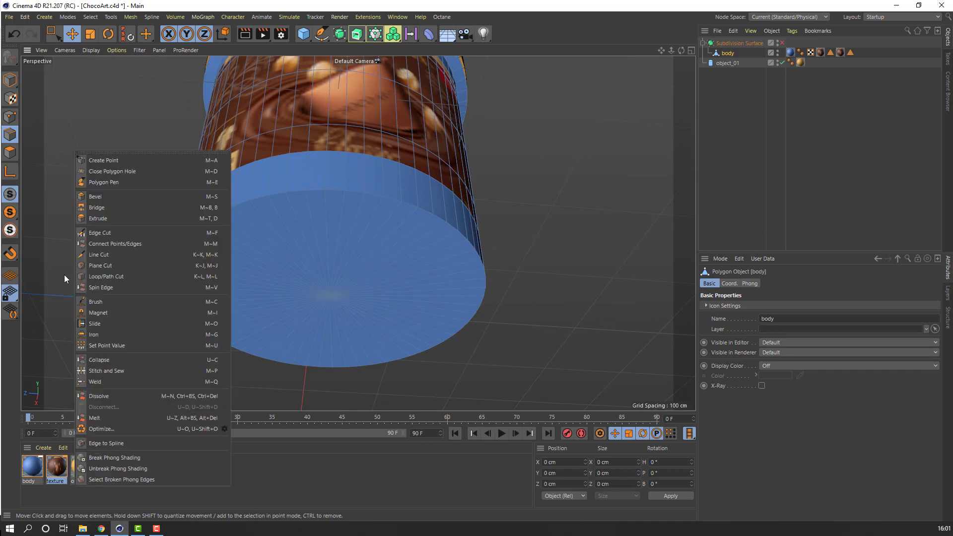
click(97, 279)
alt+drag(100, 281, 177, 205)
click(240, 227)
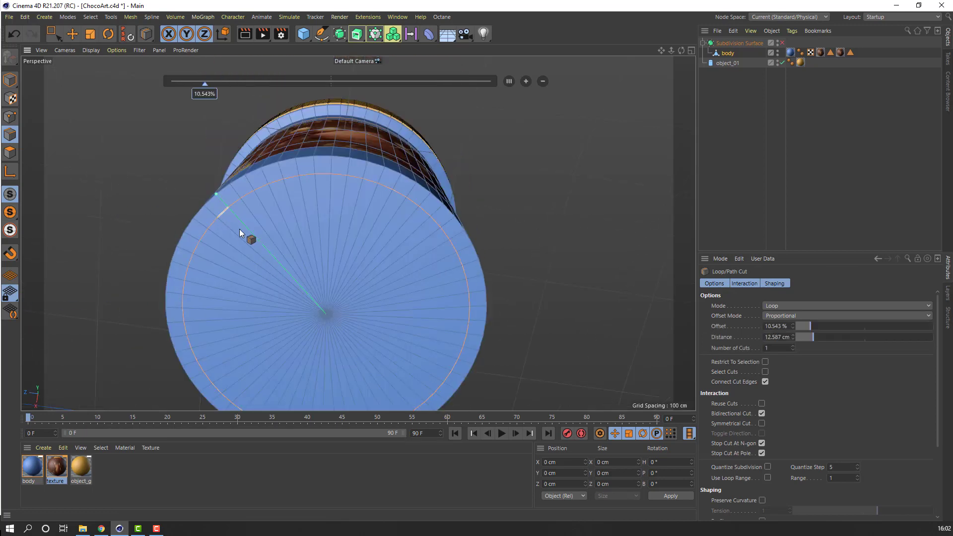
click(269, 288)
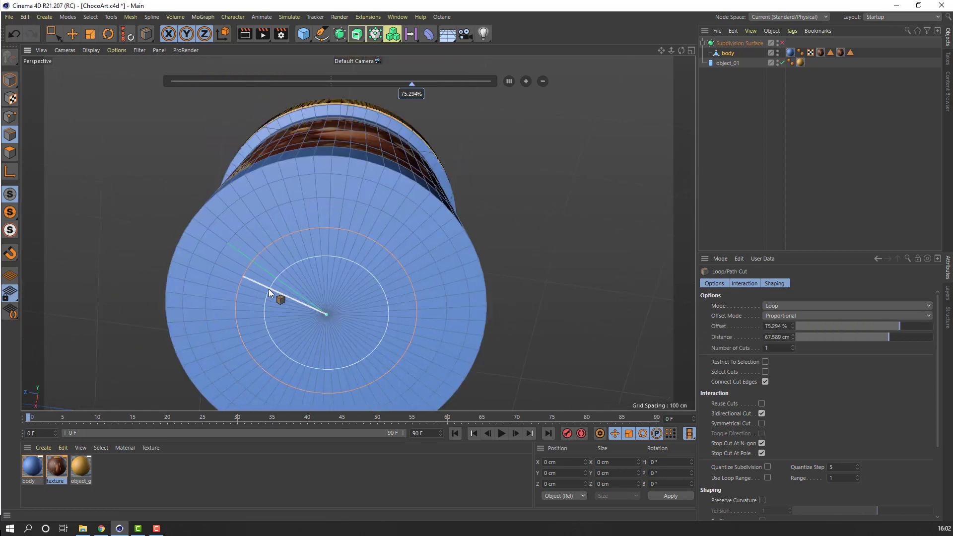
click(281, 309)
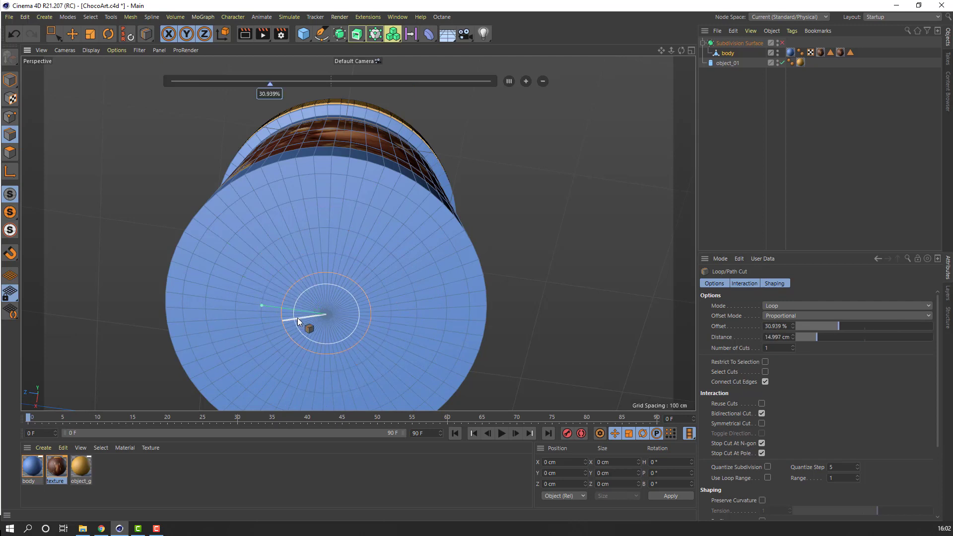
click(301, 319)
click(312, 318)
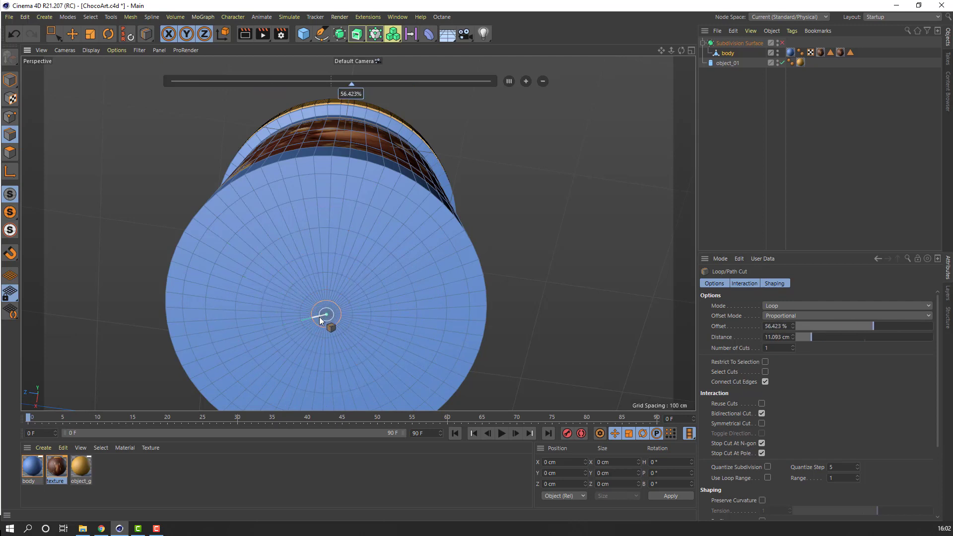
Step: Cut an edge loop around the blue band below the label, near the bottom rim, at about 77% offset
alt+drag(275, 237, 276, 264)
scroll(276, 264, up, 3)
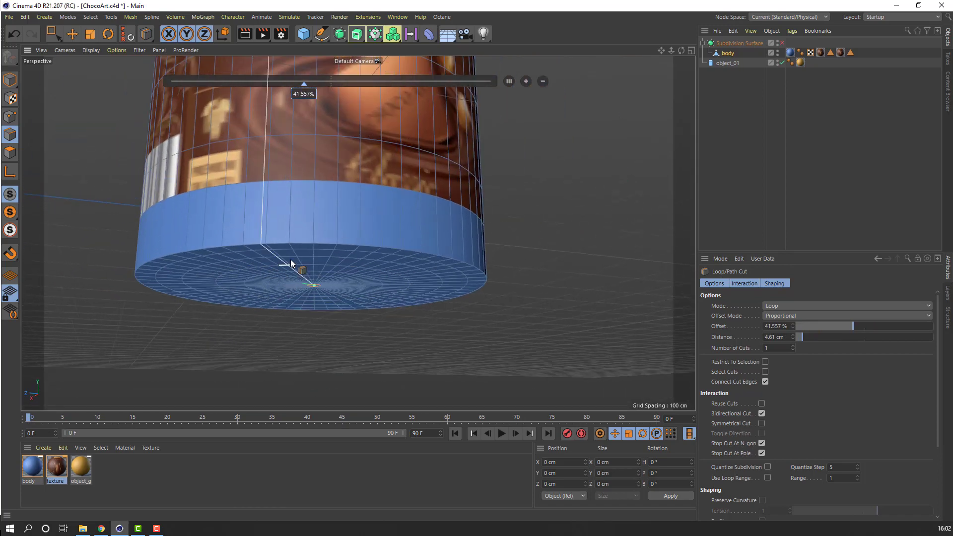
scroll(288, 219, up, 4)
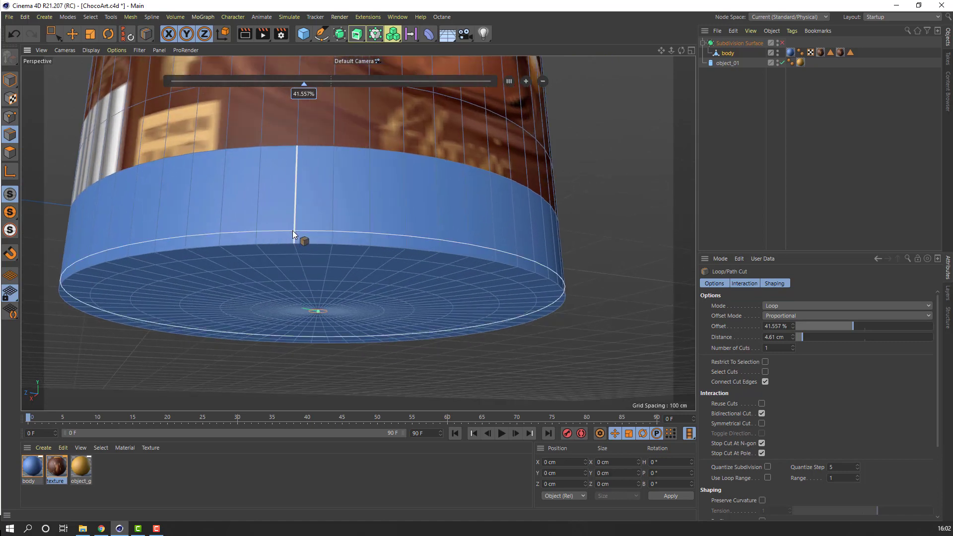
scroll(291, 232, down, 4)
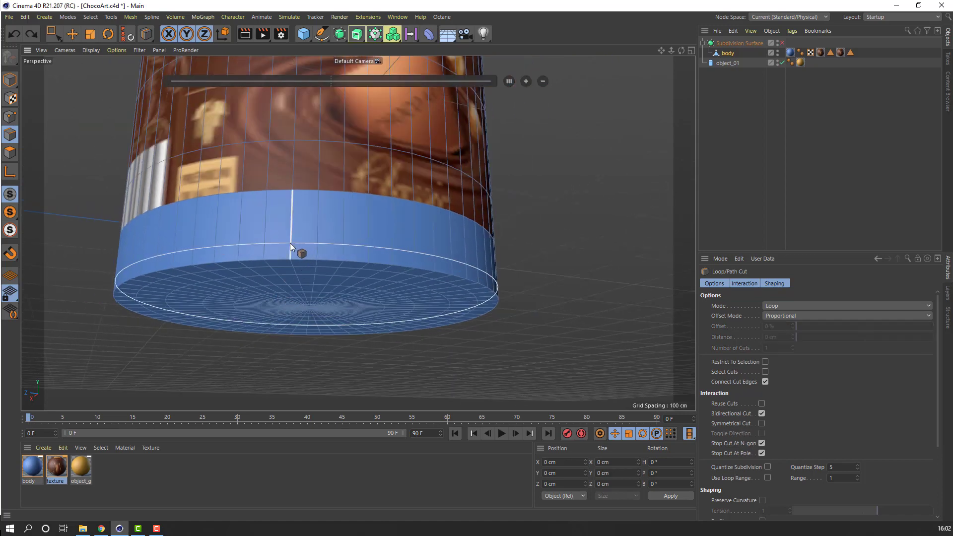
scroll(291, 243, up, 4)
alt+drag(302, 222, 348, 234)
scroll(354, 258, down, 2)
scroll(353, 258, down, 3)
scroll(378, 240, down, 3)
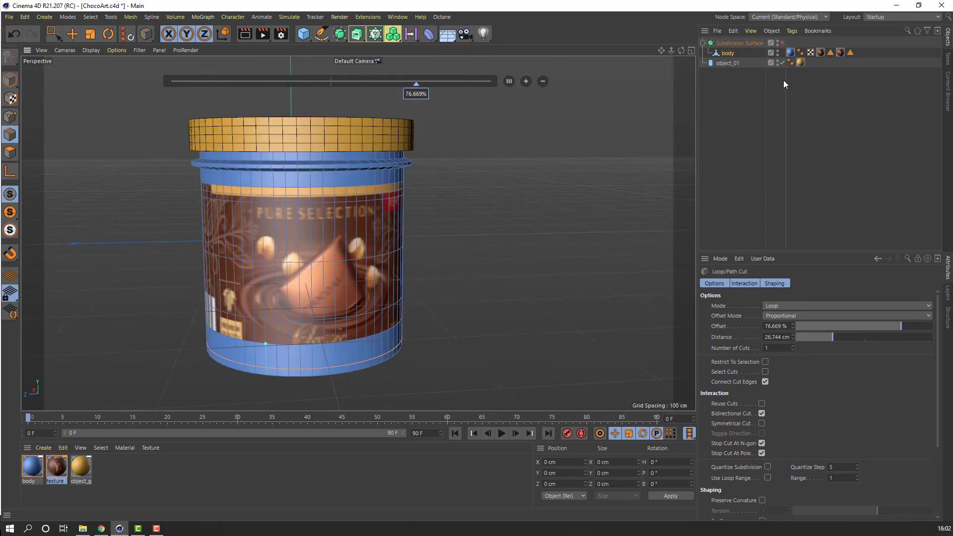
Step: Enable the body's Subdivision Surface and return to model mode with the Move tool
click(783, 44)
alt+drag(410, 302, 400, 321)
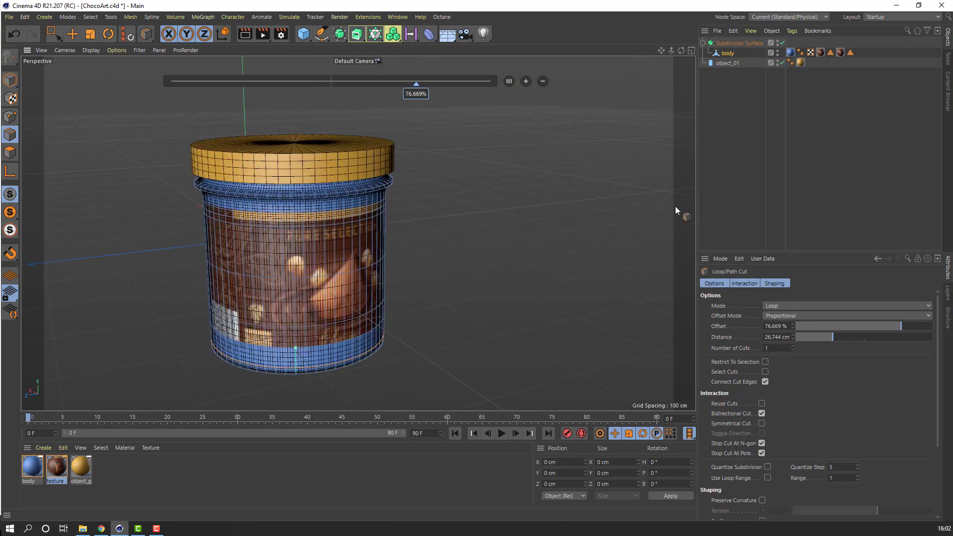
click(80, 35)
click(10, 79)
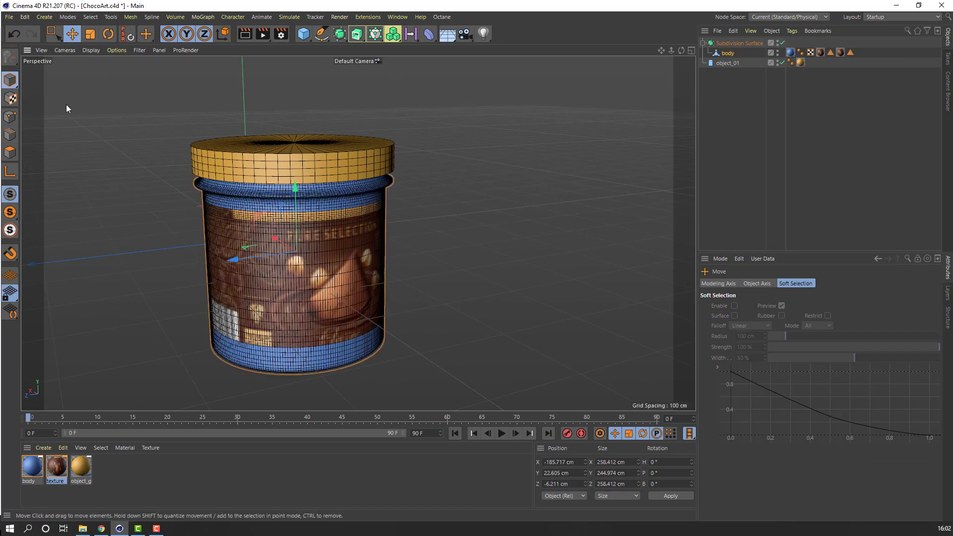
Step: Set the viewport to Gouraud Shading and examine the smoothed base and rim of the jar
click(97, 49)
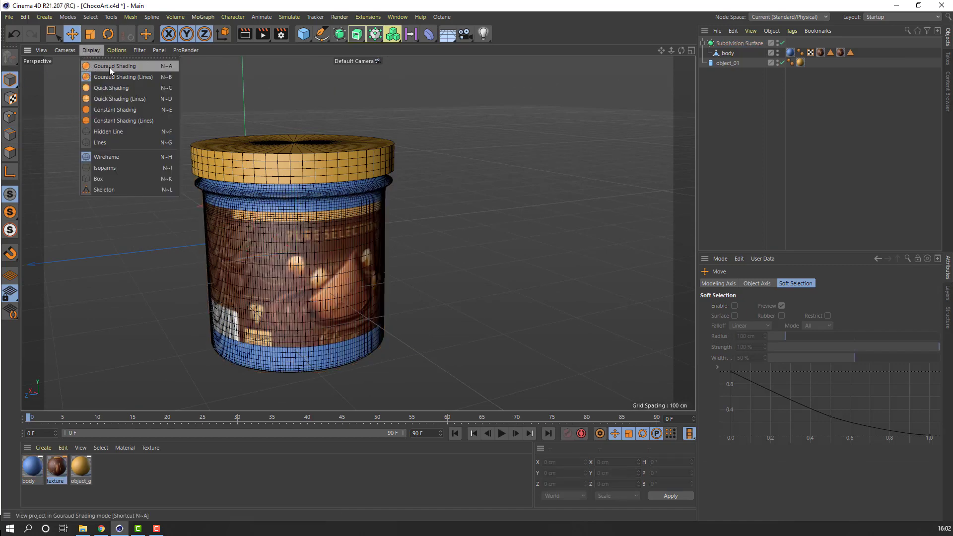
click(129, 64)
mouse_move(218, 248)
alt+mouse_down()
mouse_move(199, 267)
mouse_move(312, 279)
mouse_move(209, 320)
mouse_move(295, 197)
mouse_move(303, 159)
mouse_move(223, 212)
mouse_move(223, 268)
mouse_move(450, 141)
mouse_move(323, 220)
mouse_move(276, 194)
mouse_move(304, 186)
mouse_move(286, 152)
mouse_move(278, 195)
mouse_move(236, 177)
mouse_move(234, 190)
alt+mouse_up()
alt+drag(449, 206, 221, 138)
Step: Select the gold lid cylinder and show its top face in Gouraud Shading (Lines)
click(220, 138)
alt+drag(207, 106, 304, 220)
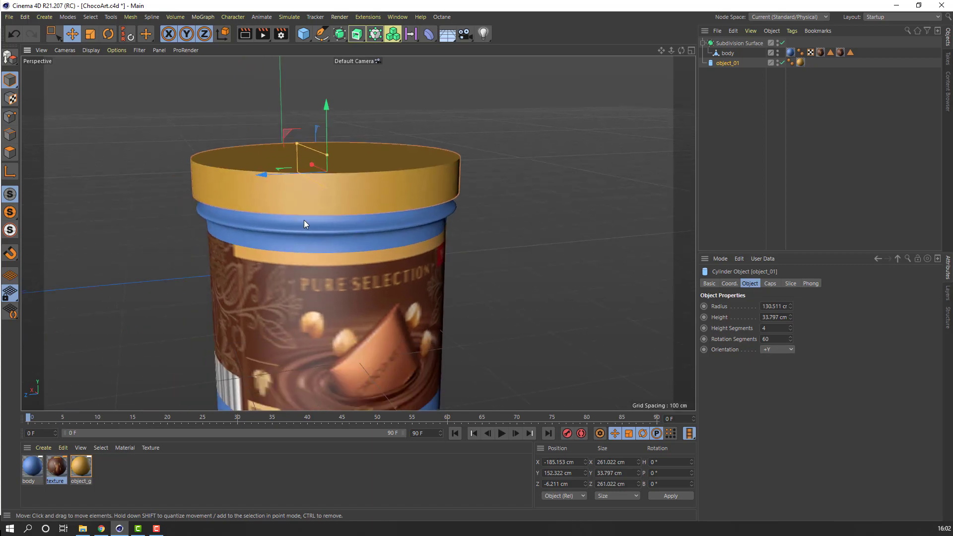
click(88, 50)
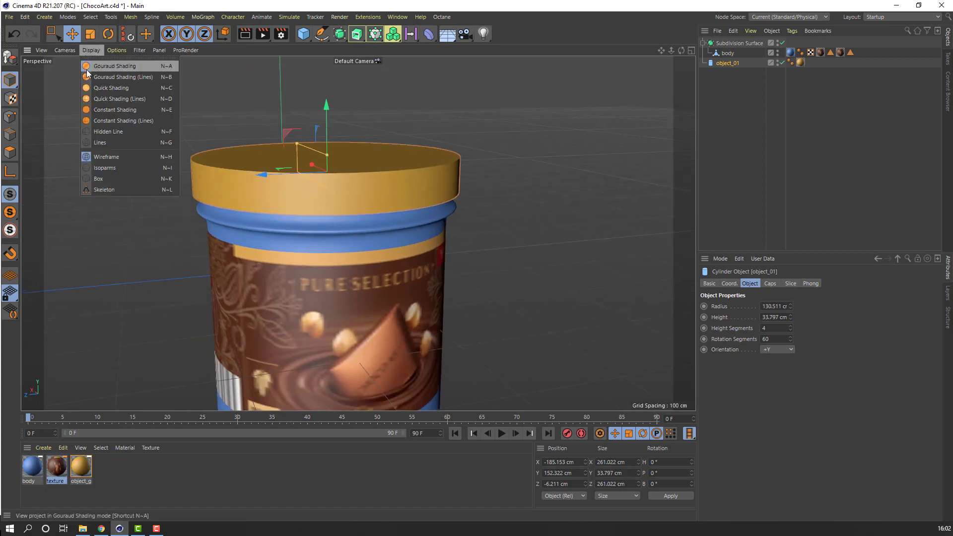
click(143, 78)
alt+drag(521, 115, 564, 147)
alt+middle_drag(564, 147, 377, 255)
alt+drag(374, 215, 381, 201)
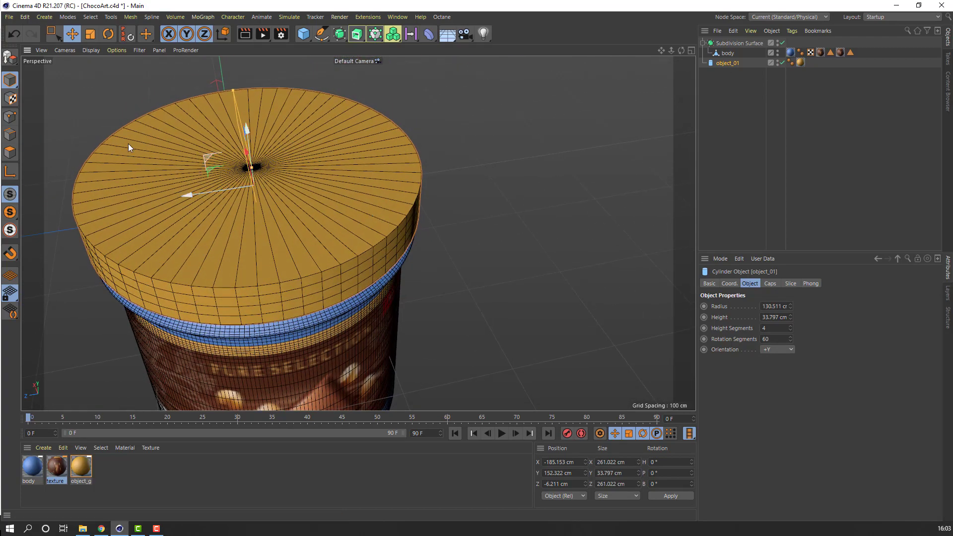
Step: Make the lid cylinder editable and cut concentric edge loops across its top face with Loop/Path Cut
click(7, 57)
click(10, 134)
alt+drag(214, 211, 192, 222)
right_click(166, 115)
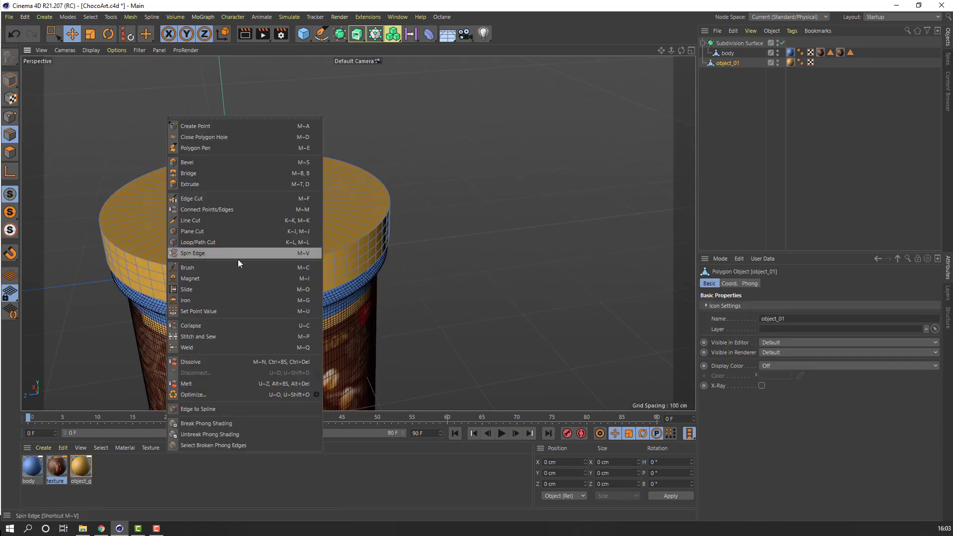
click(208, 243)
alt+drag(208, 243, 159, 303)
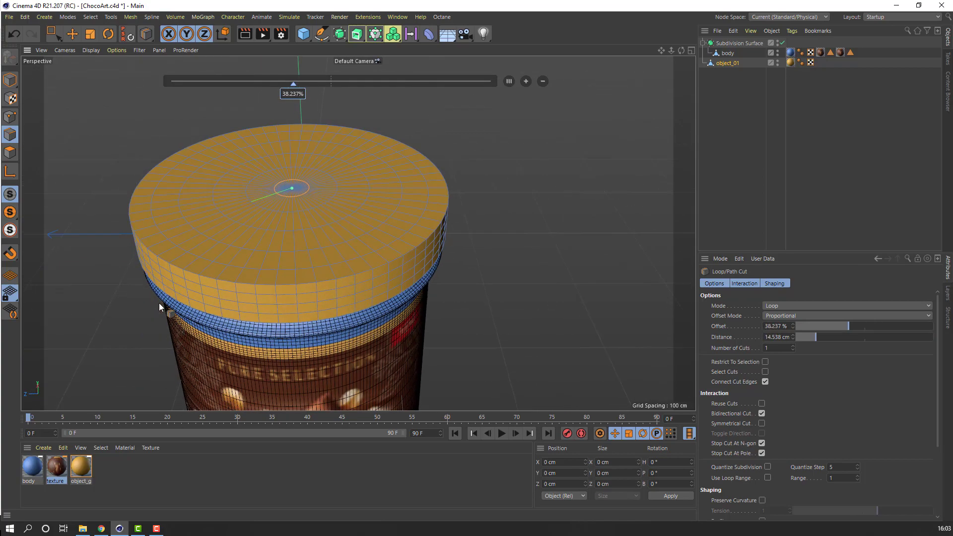
Step: Add a second Subdivision Surface in model mode and make object_01 its child
click(11, 80)
click(69, 36)
drag(340, 39, 376, 50)
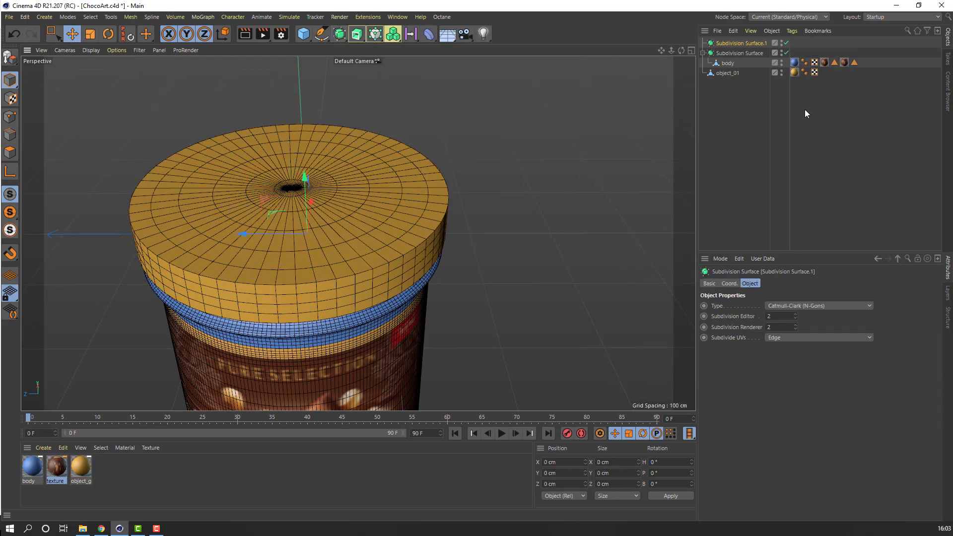
click(737, 74)
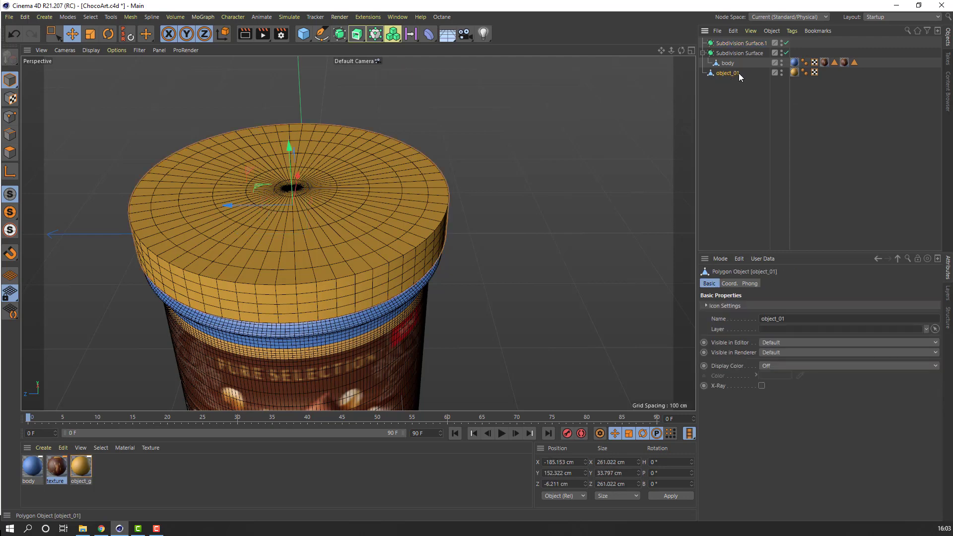
drag(725, 74, 736, 43)
click(743, 64)
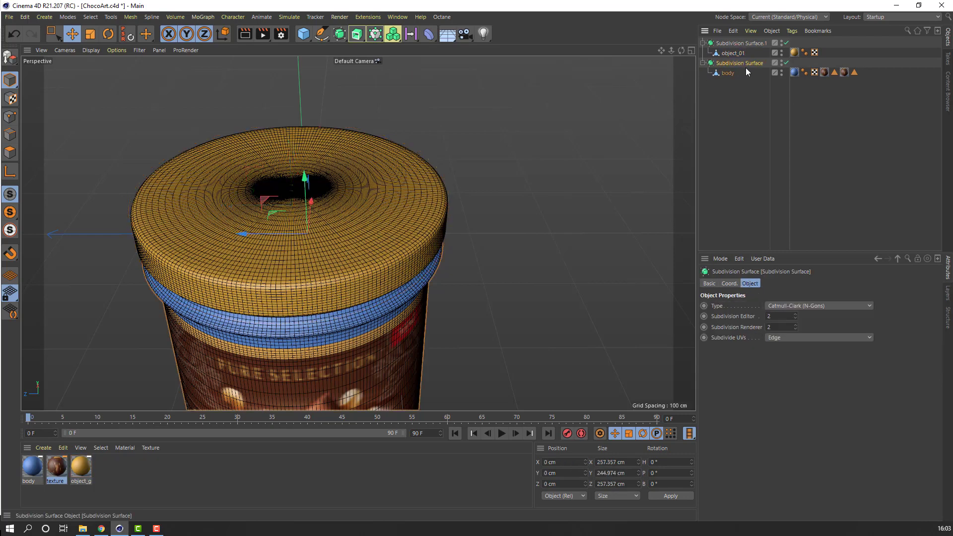
Step: Collapse the body's Subdivision Surface hierarchy, clear the selection and set the viewport to Gouraud Shading
click(703, 64)
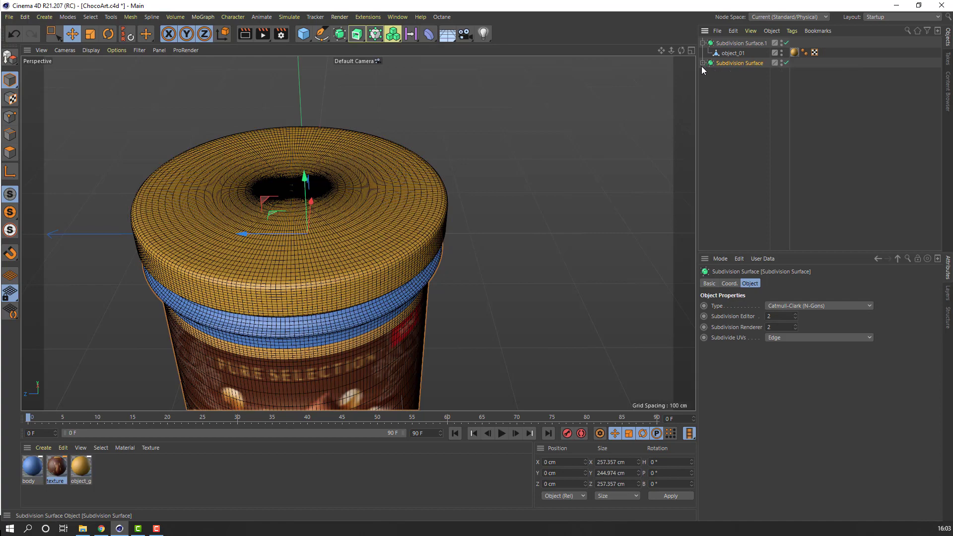
click(721, 113)
scroll(256, 335, down, 3)
alt+drag(256, 335, 271, 320)
scroll(271, 320, up, 3)
alt+middle_drag(270, 320, 287, 242)
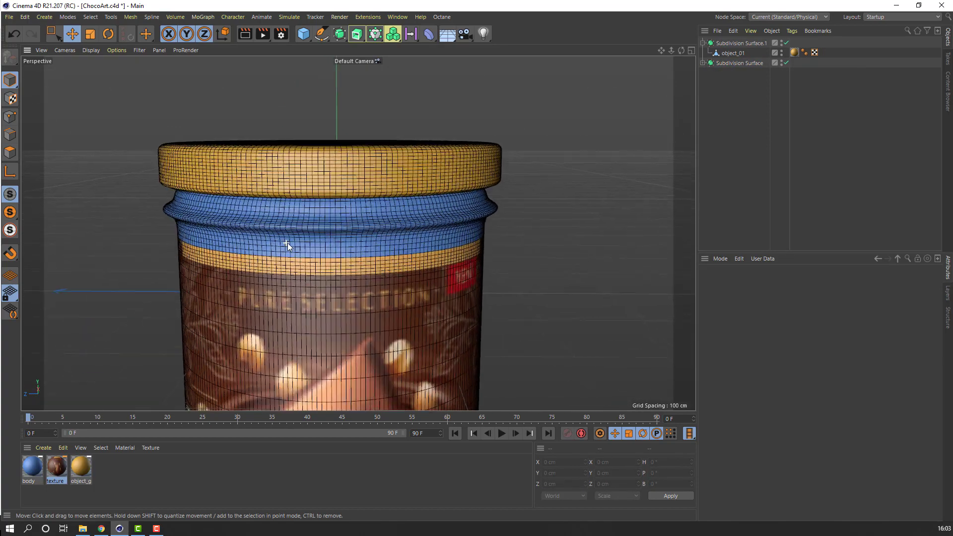
alt+drag(288, 243, 289, 217)
click(93, 55)
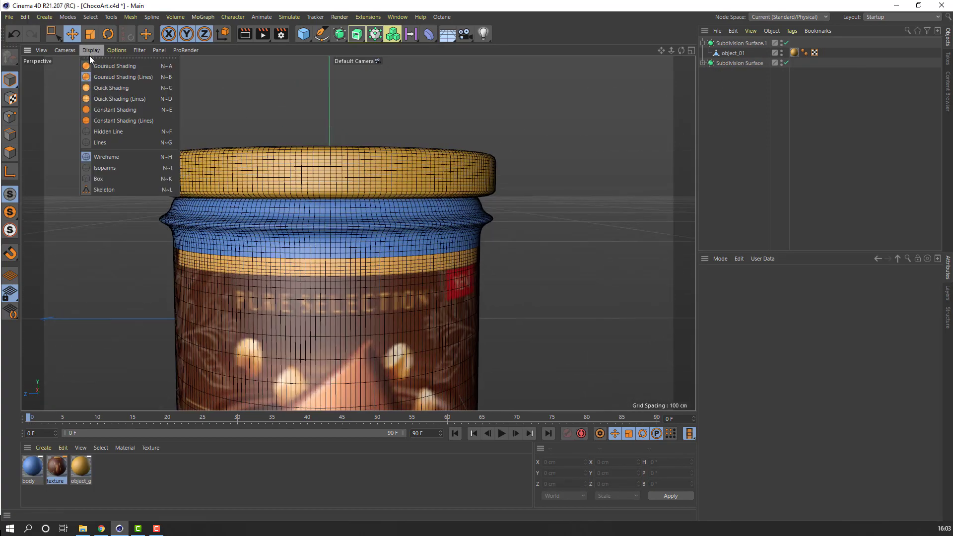
click(128, 67)
Step: Examine the smoothed lid and jar body from above and from the side
scroll(321, 240, up, 2)
alt+drag(330, 240, 318, 310)
scroll(319, 267, down, 6)
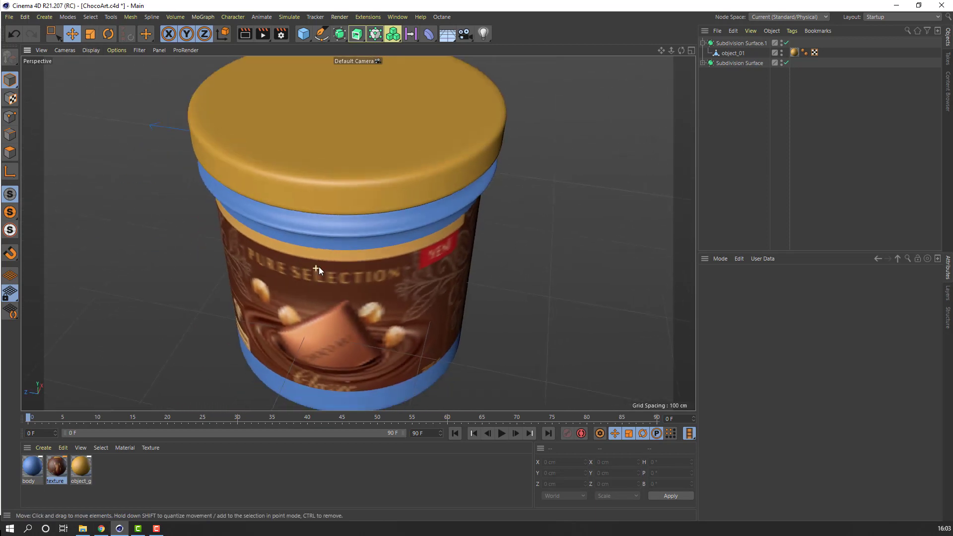
alt+middle_drag(281, 313, 290, 268)
alt+drag(290, 268, 350, 215)
scroll(320, 205, up, 3)
scroll(313, 211, up, 3)
scroll(311, 213, down, 3)
alt+drag(286, 213, 349, 134)
Step: Move the lid's Subdivision Surface down to about Y -8.8 cm and shift it to about Z -1.3 cm
click(347, 127)
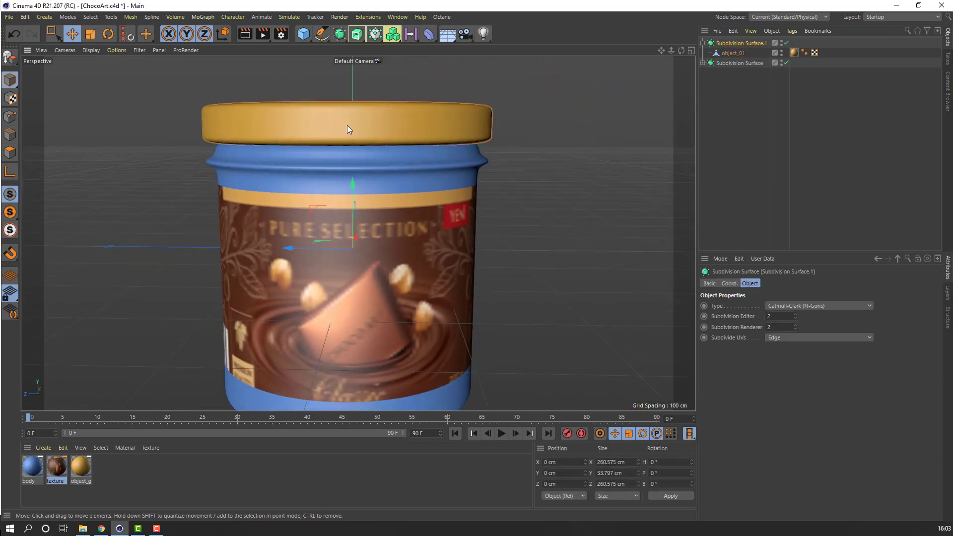
drag(352, 186, 350, 194)
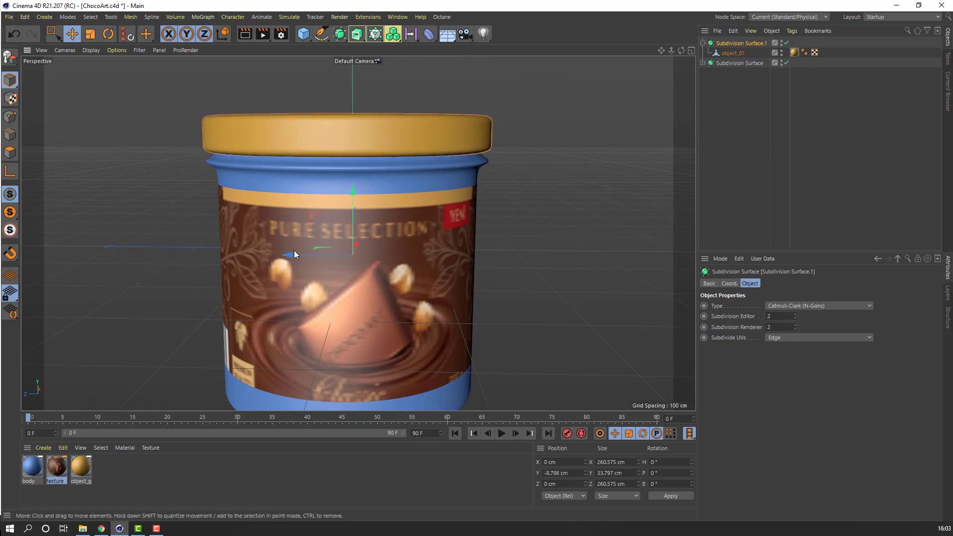
drag(294, 254, 295, 254)
alt+drag(418, 257, 301, 291)
scroll(400, 306, down, 5)
scroll(373, 298, up, 6)
scroll(449, 240, up, 3)
alt+middle_drag(451, 240, 430, 239)
scroll(429, 239, down, 1)
alt+drag(429, 240, 457, 263)
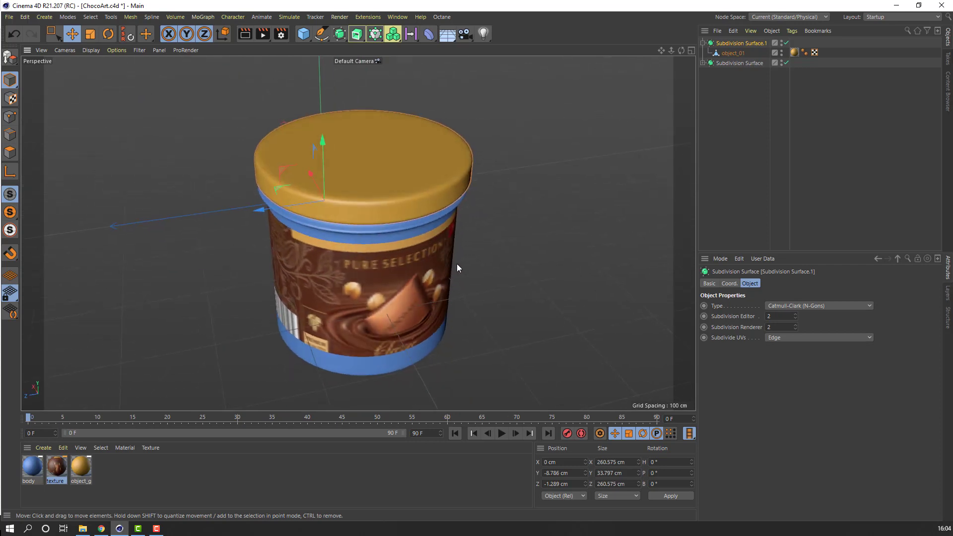
Step: Select object_01, disable its parent Subdivision Surface.1 and enter polygon mode for the lid mesh
click(733, 53)
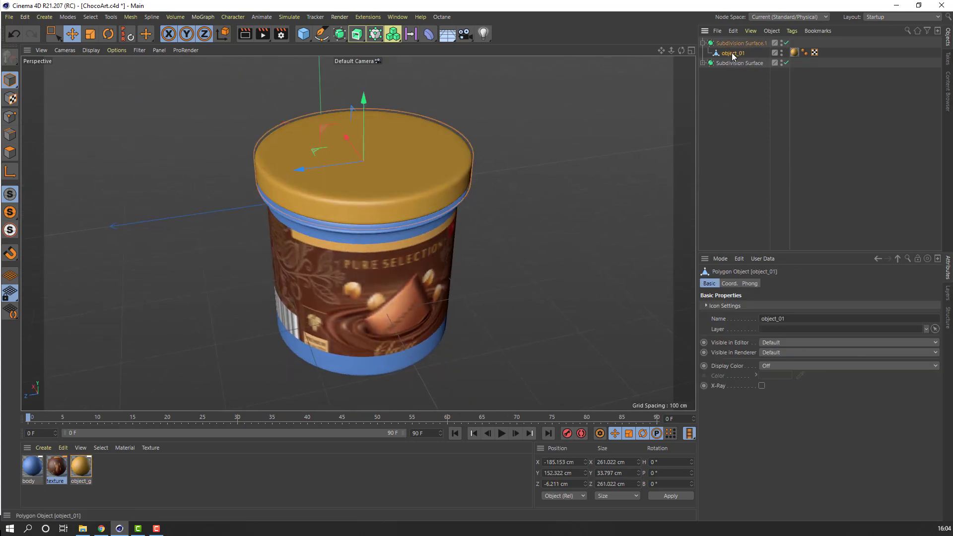
click(786, 43)
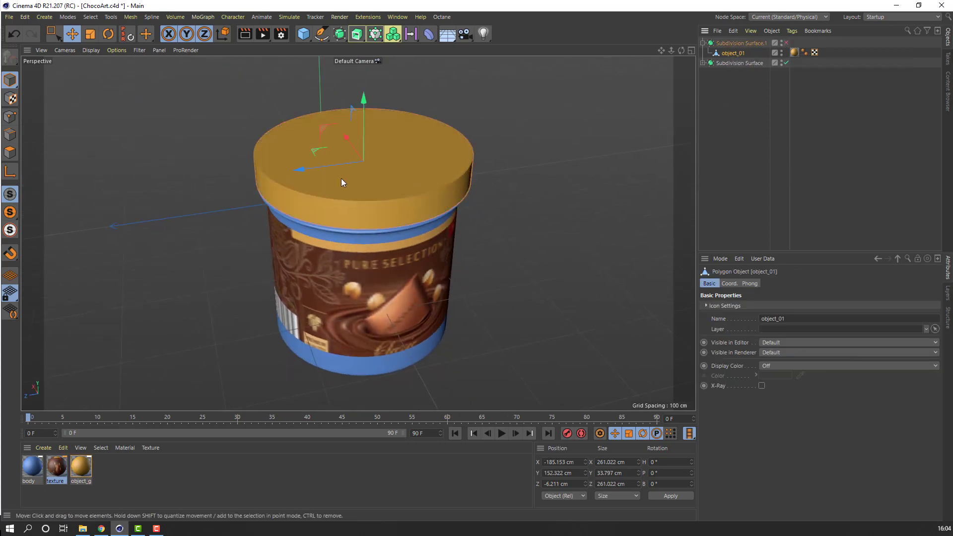
scroll(341, 177, up, 3)
click(10, 134)
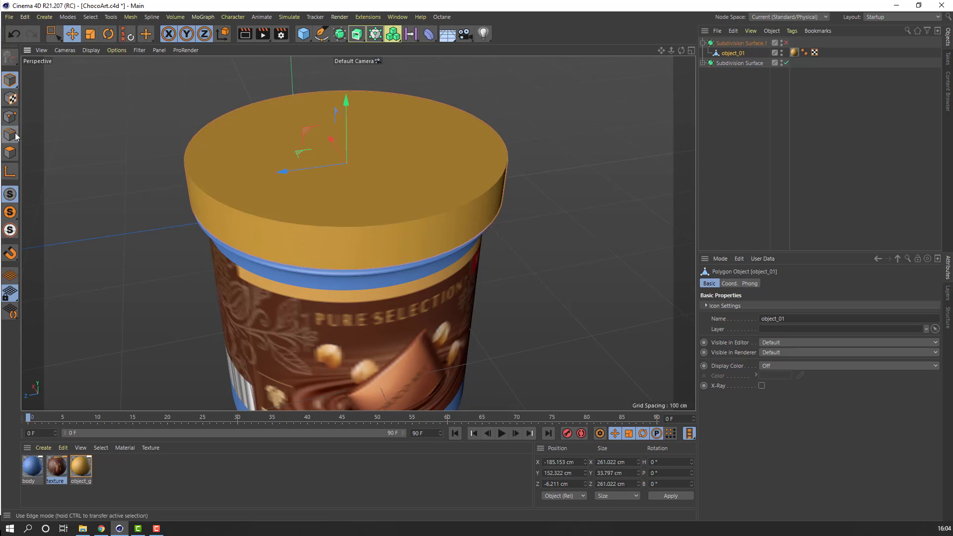
scroll(329, 175, up, 5)
click(12, 153)
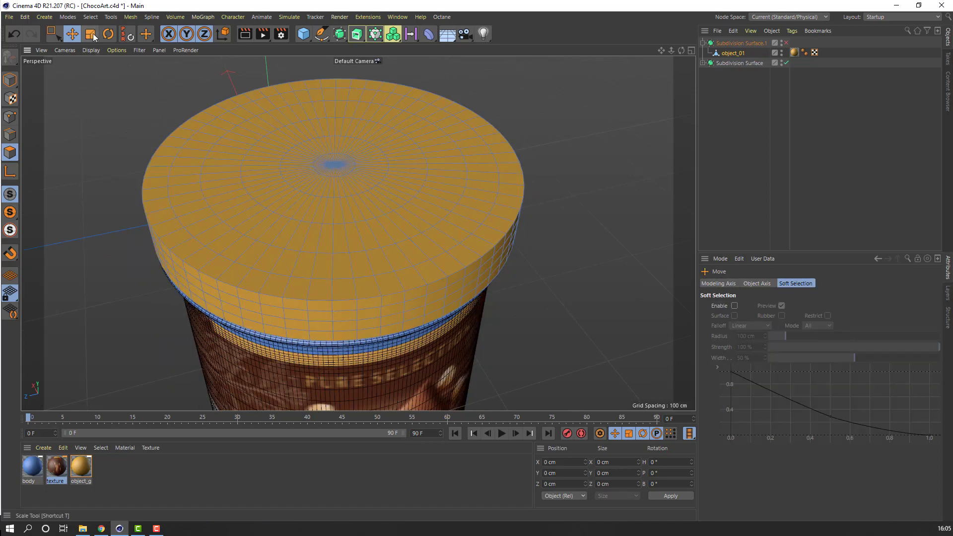
Step: Loop-select two concentric polygon rings on the lid's top face and extrude them inward with an offset of about -3.1 cm
click(90, 19)
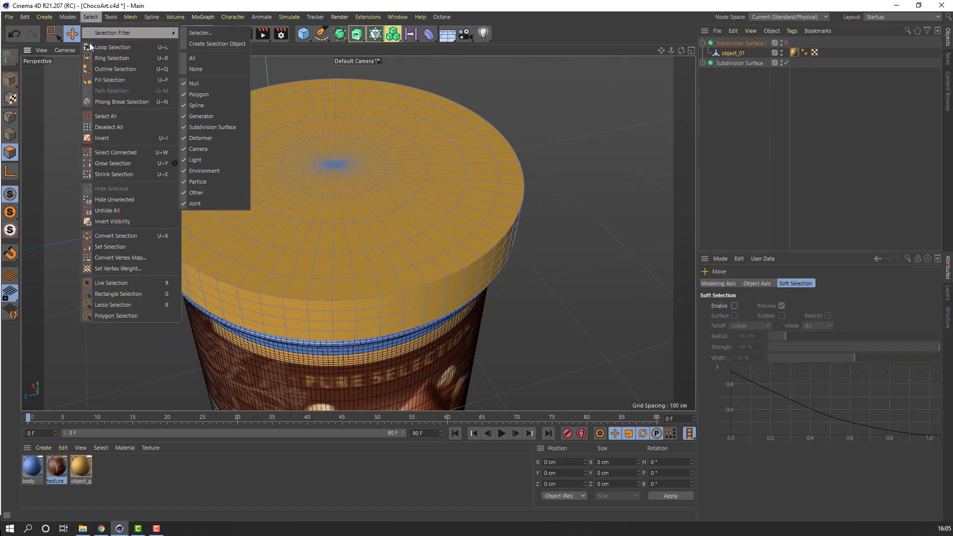
click(113, 47)
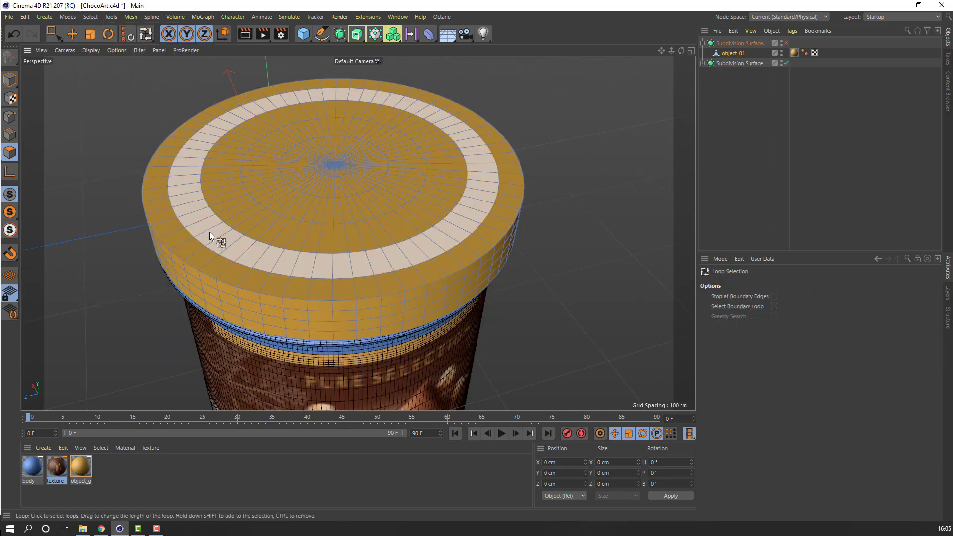
click(212, 234)
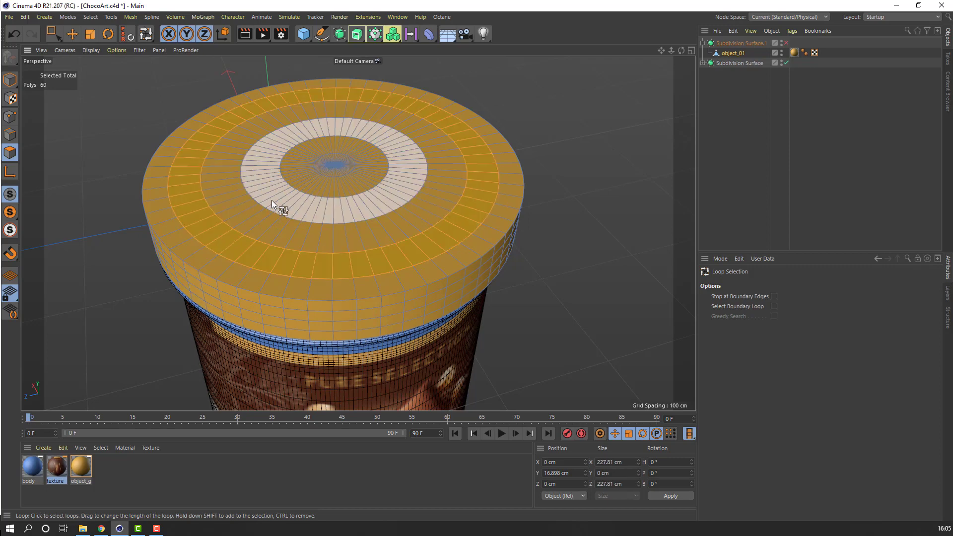
shift+click(272, 200)
scroll(352, 258, up, 2)
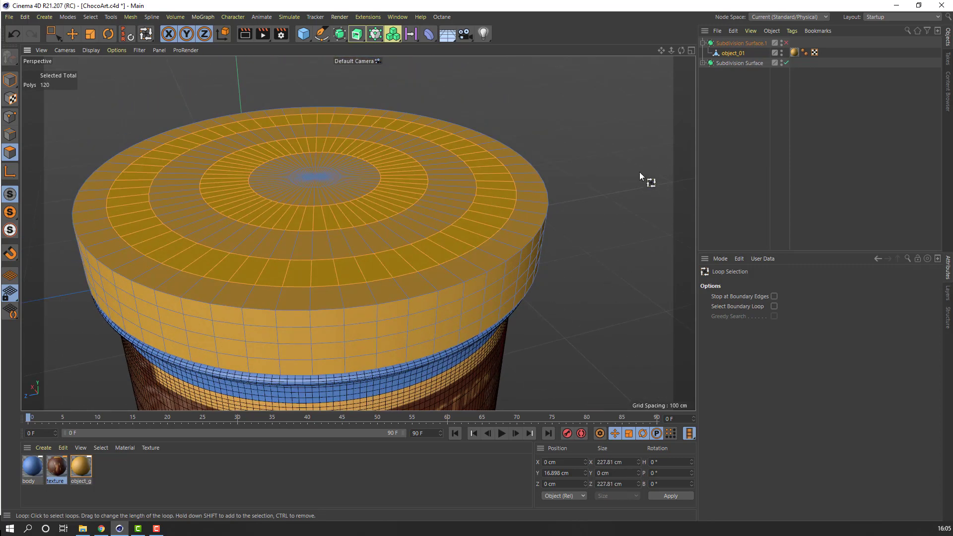
right_click(558, 94)
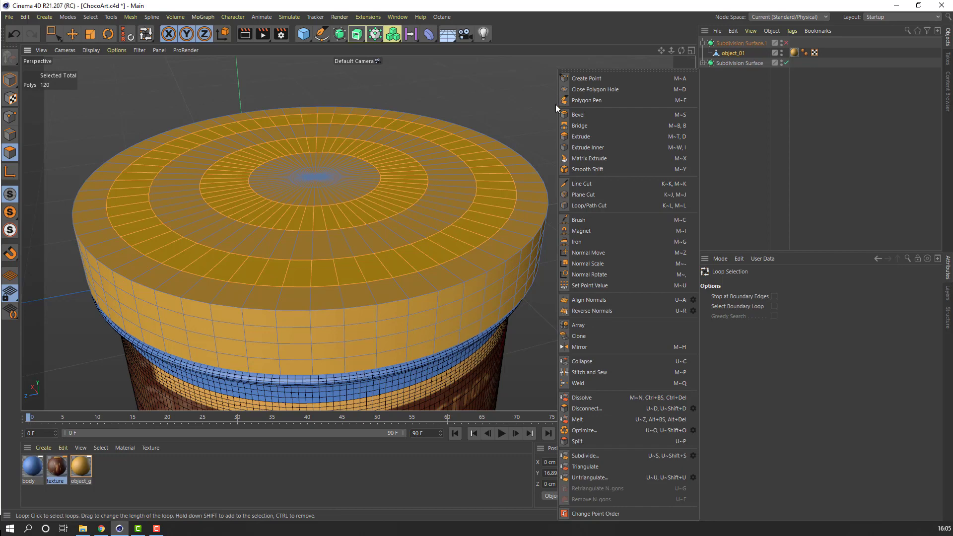
click(576, 137)
drag(395, 158, 379, 161)
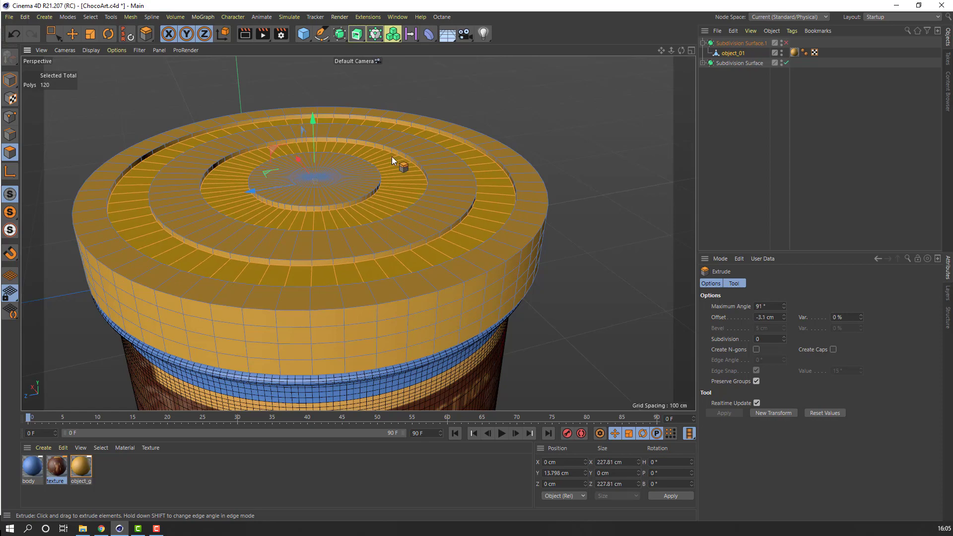
Step: Re-enable the lid's Subdivision Surface.1, return to model mode and deselect the lid
click(788, 44)
scroll(565, 173, down, 3)
alt+drag(565, 172, 504, 180)
click(73, 35)
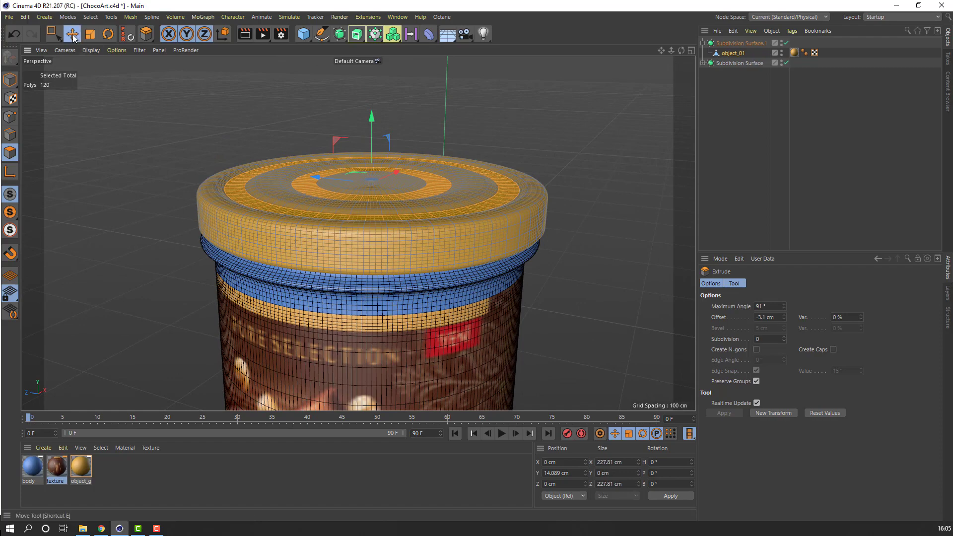
click(14, 81)
click(216, 143)
alt+drag(215, 142, 182, 124)
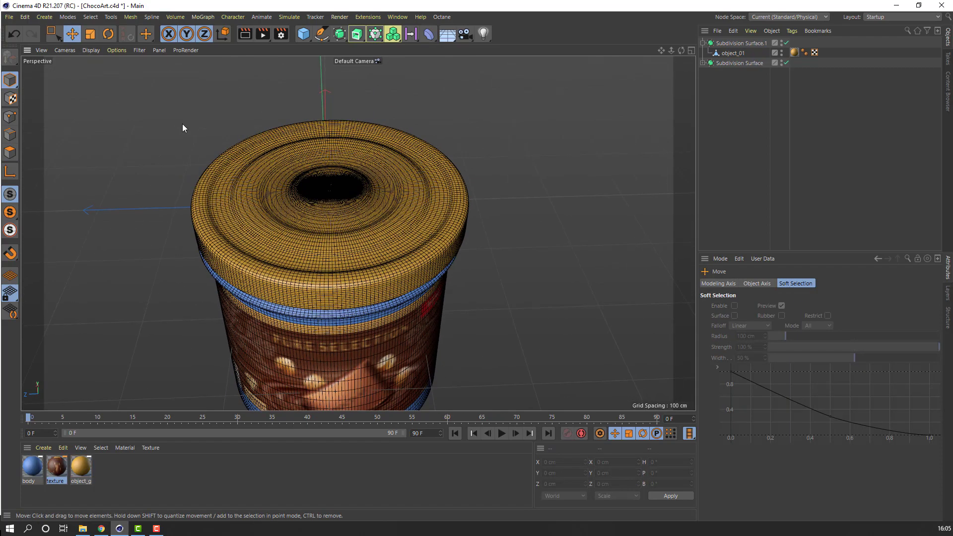
Step: Set the viewport to Gouraud Shading and examine the grooves in the lid
click(91, 50)
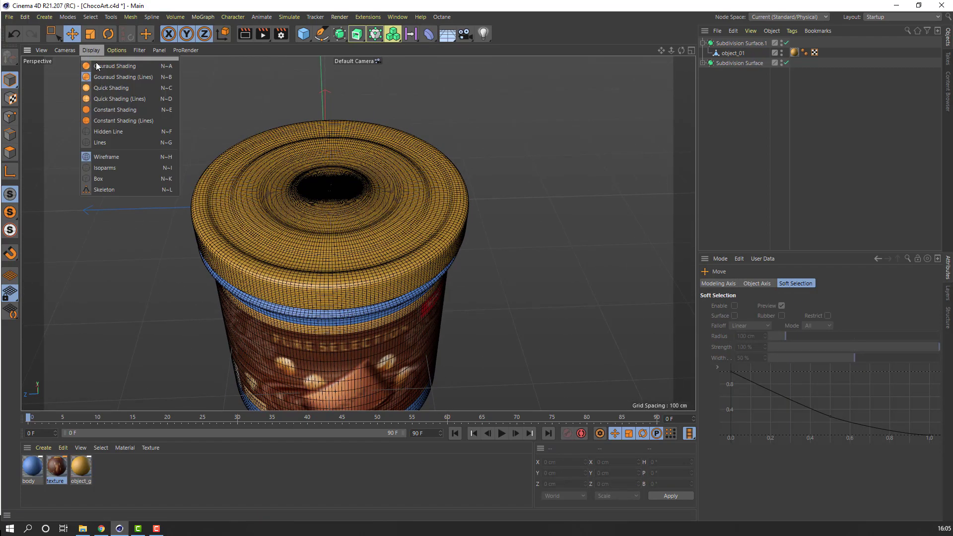
click(124, 66)
mouse_move(181, 136)
alt+mouse_down()
mouse_move(302, 293)
mouse_move(294, 255)
mouse_move(243, 246)
mouse_move(249, 340)
mouse_move(310, 347)
mouse_move(292, 270)
mouse_move(332, 271)
alt+mouse_up()
Step: Compare the jar model with the reference photo in the Front view, and return to the Perspective view
middle_click(460, 246)
middle_click(558, 285)
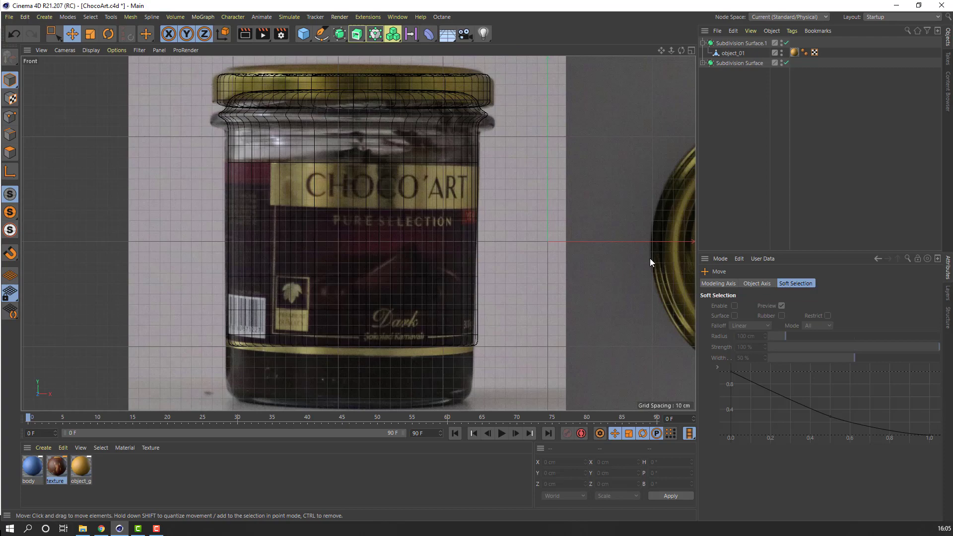
alt+middle_drag(650, 259, 372, 255)
scroll(371, 255, down, 7)
scroll(200, 234, up, 7)
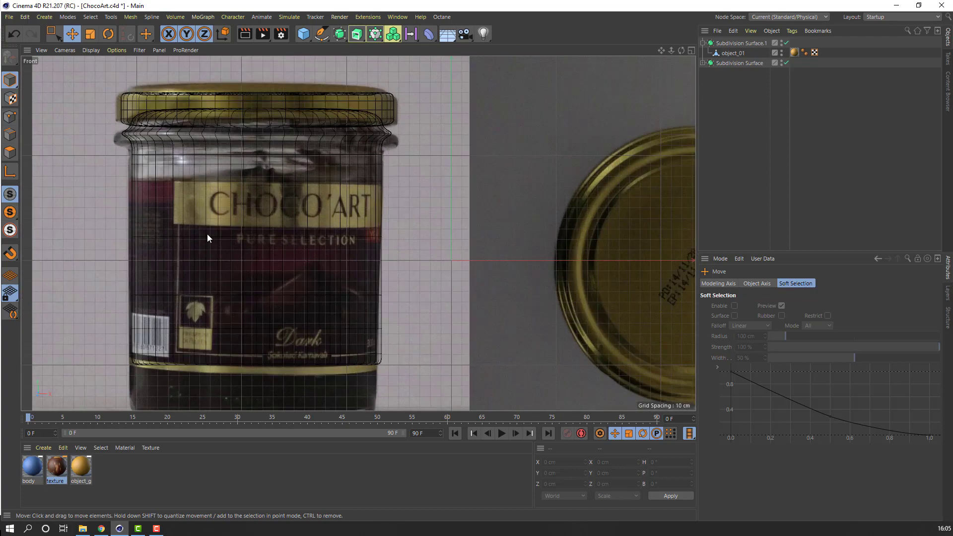
scroll(207, 234, down, 4)
middle_click(232, 216)
middle_click(141, 168)
alt+drag(141, 168, 305, 354)
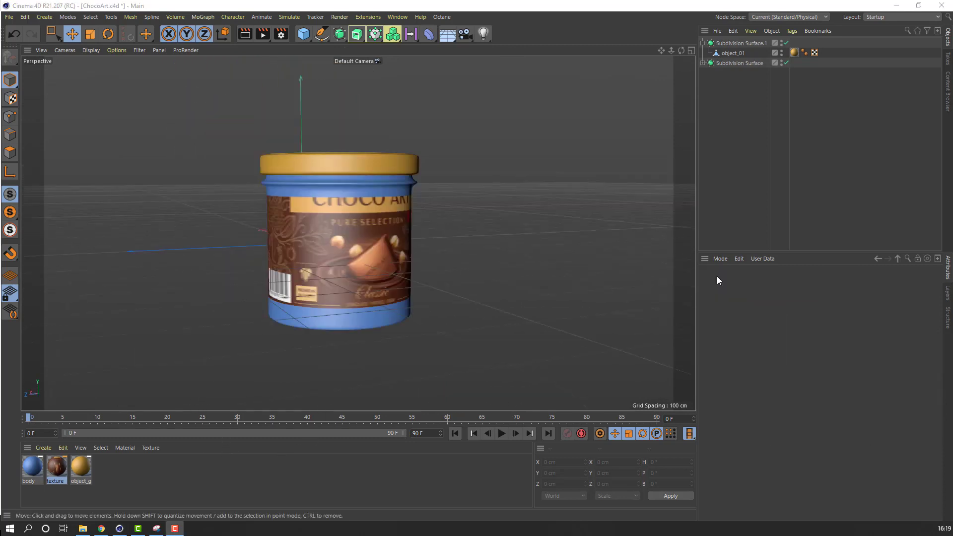
Step: Select the body's label texture tag, keep its projection Cylindrical and set Offset V to 13 %
click(703, 63)
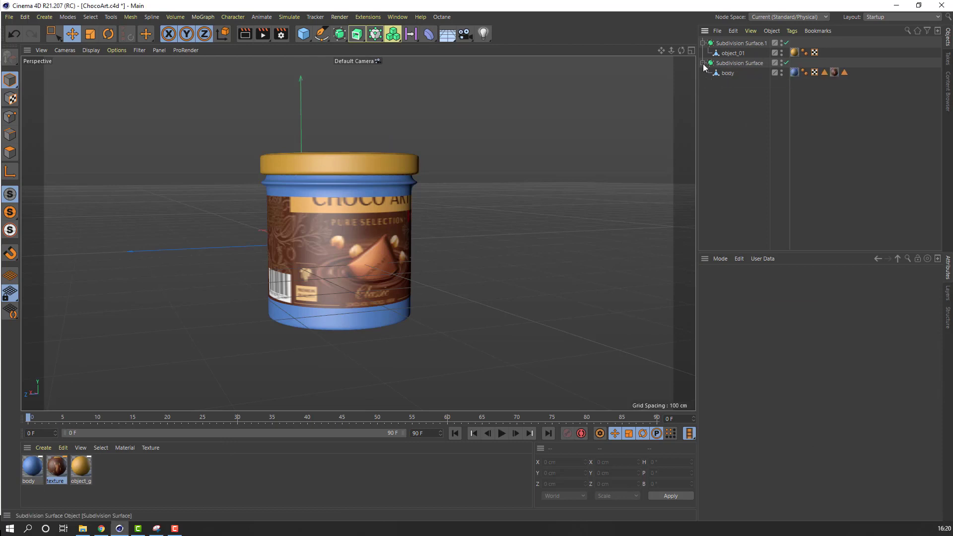
click(727, 73)
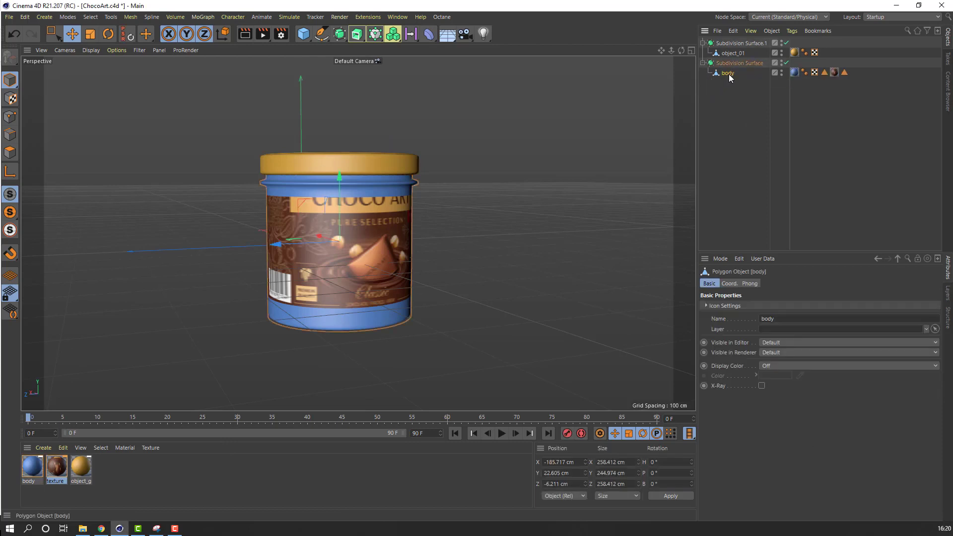
click(834, 73)
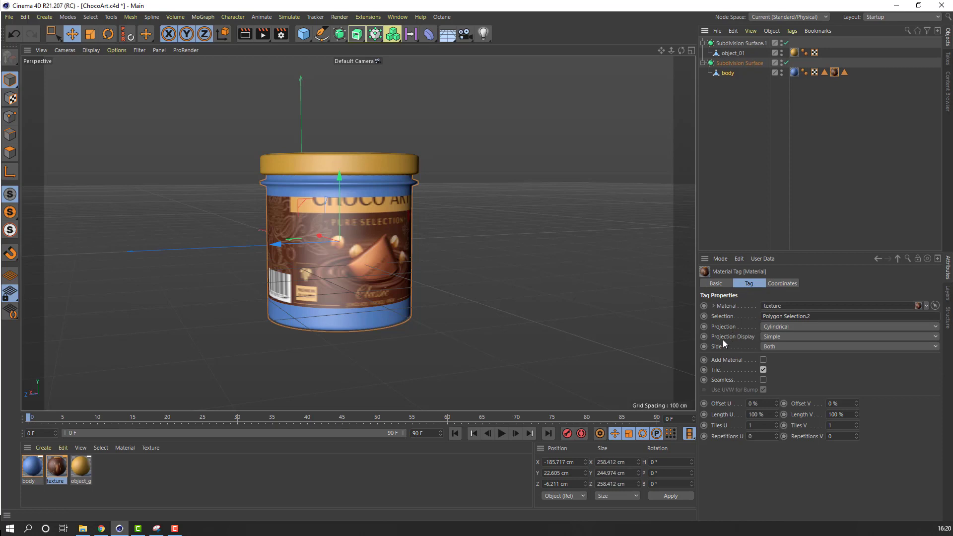
click(773, 327)
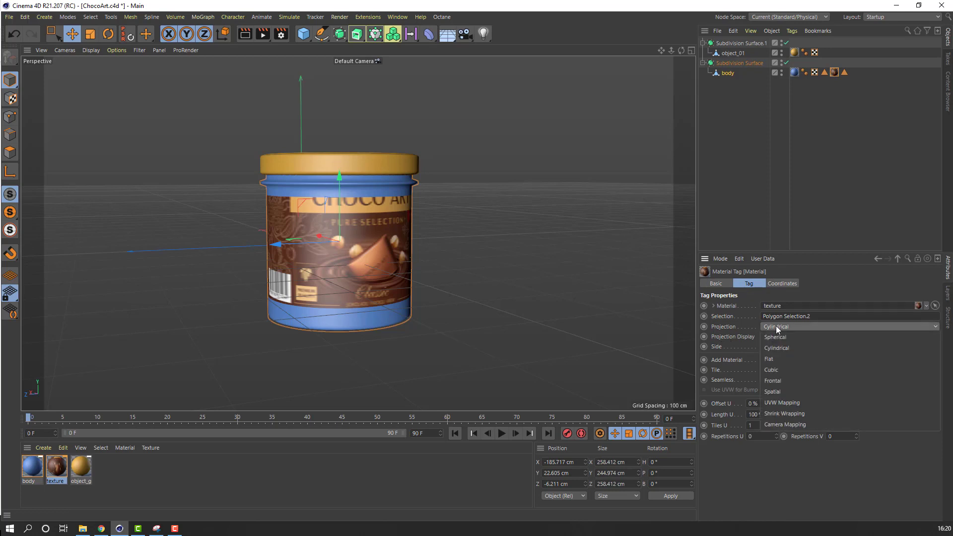
click(769, 347)
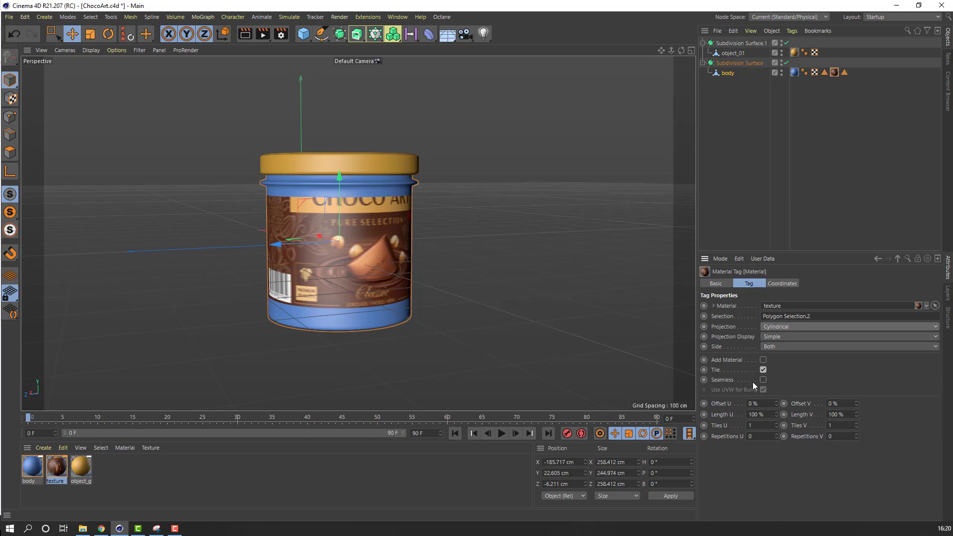
click(842, 404)
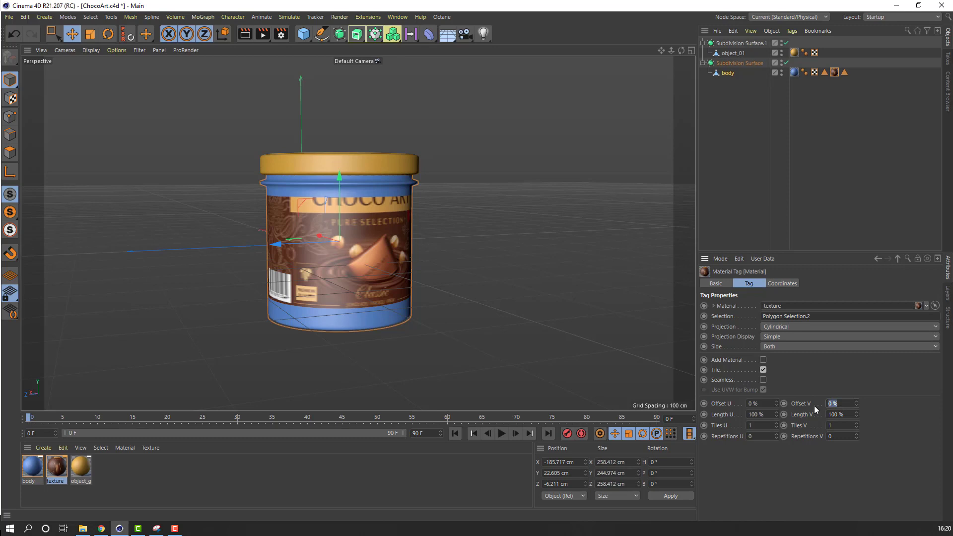
key(Return)
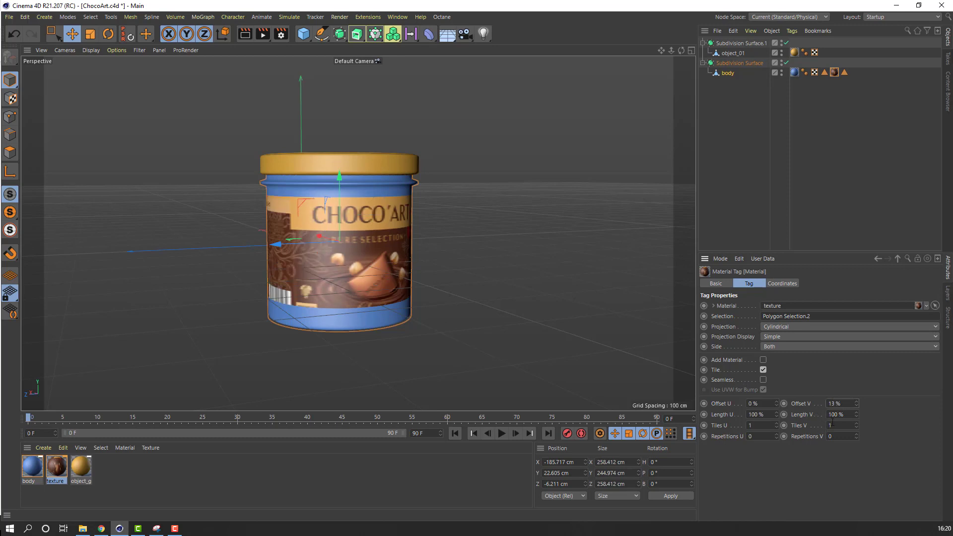
Step: Set the label texture's Length V to 85 %, Length U to 84 % and Tiles U to 1.19
click(827, 415)
text(85)
key(Return)
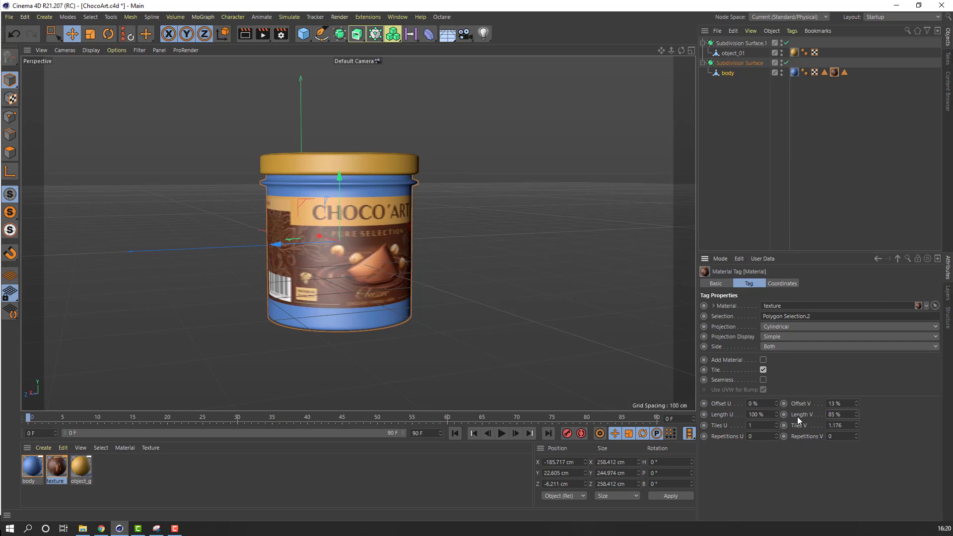
click(748, 415)
key(Tab)
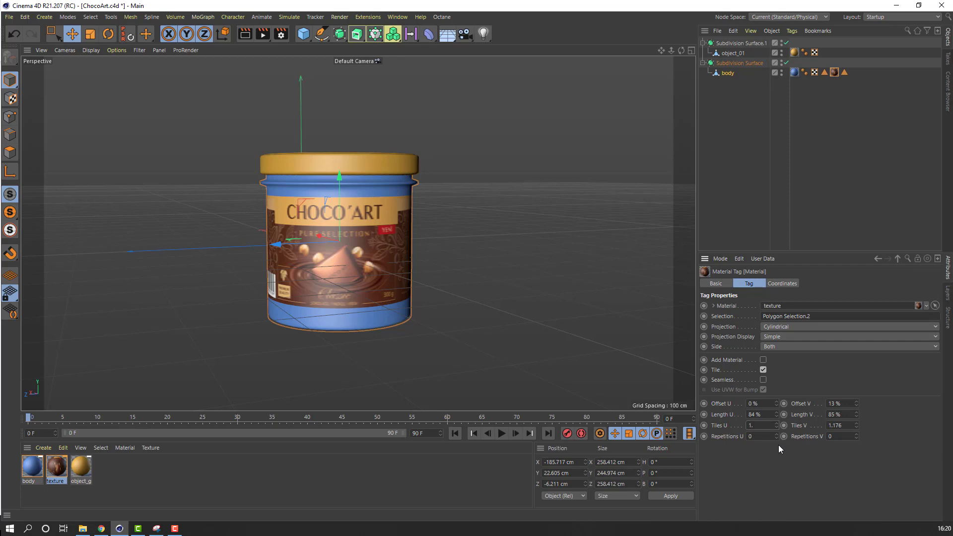
key(Return)
Step: Frame the whole jar with its label facing the camera and render the viewport
scroll(382, 270, up, 5)
mouse_move(362, 234)
alt+mouse_down()
mouse_move(478, 241)
mouse_move(305, 240)
mouse_move(367, 243)
mouse_move(353, 234)
alt+mouse_up()
scroll(327, 165, down, 3)
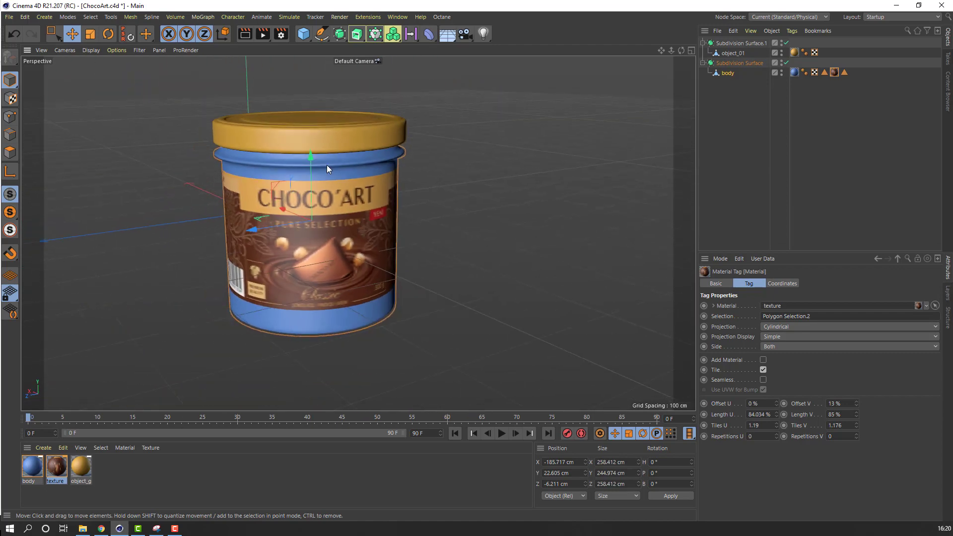
click(245, 34)
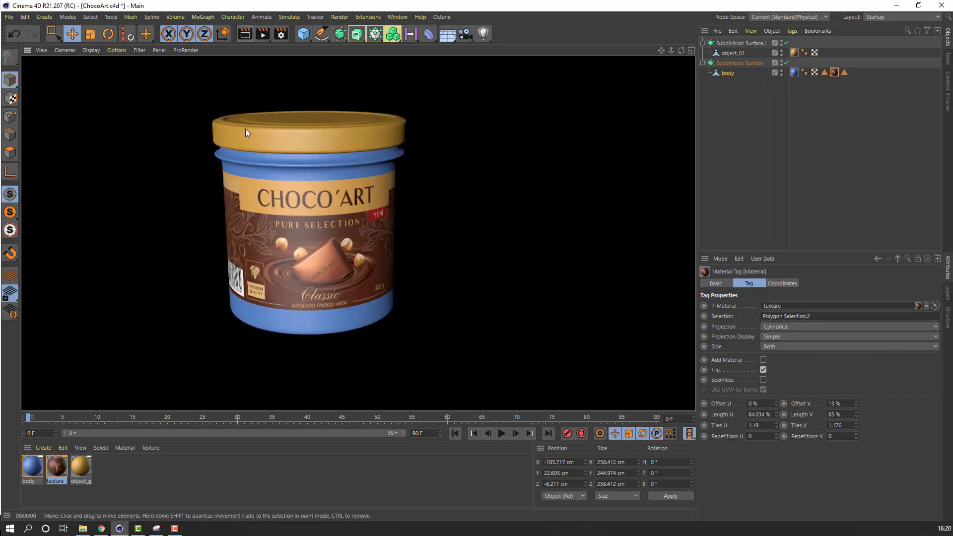
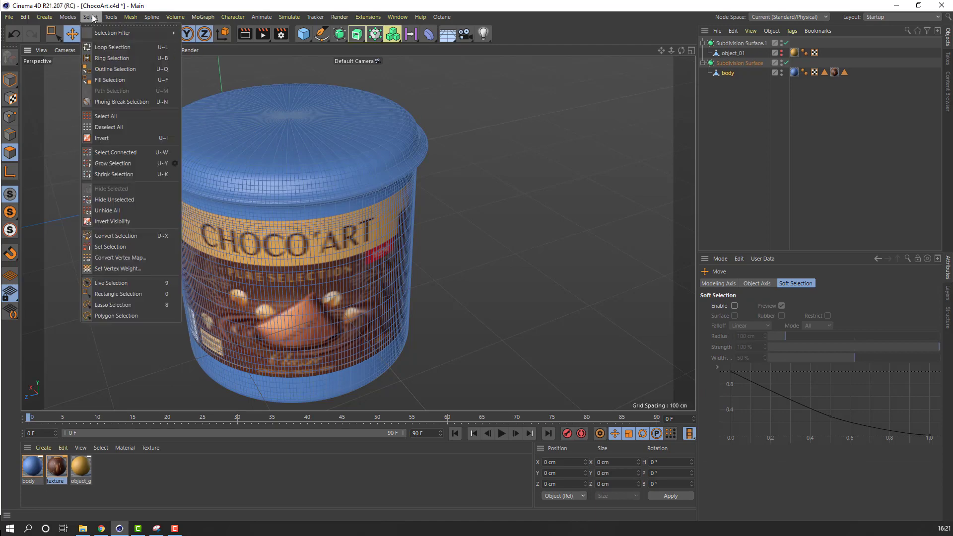
Step: Select the body's top cap polygons with Ring Selection and turn off the body's Subdivision Surface
click(99, 59)
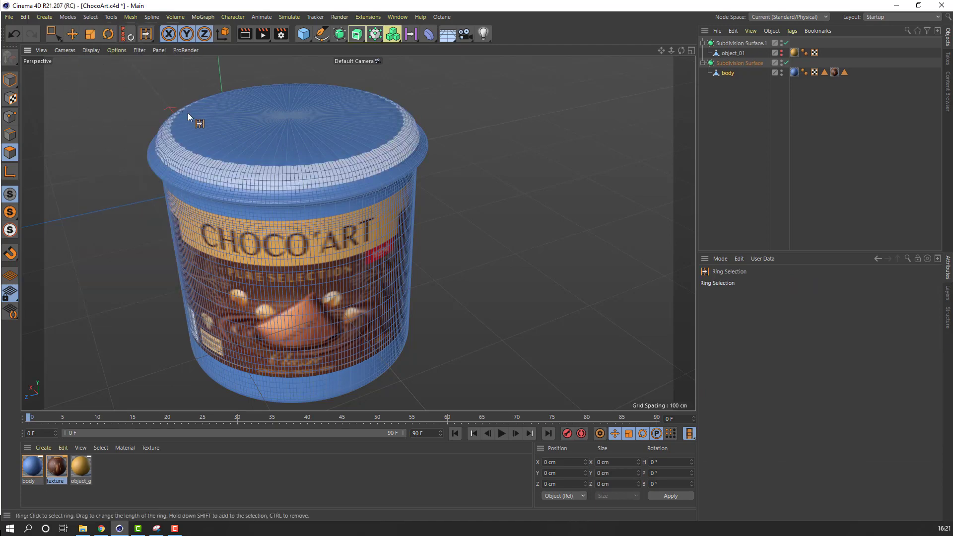
click(216, 139)
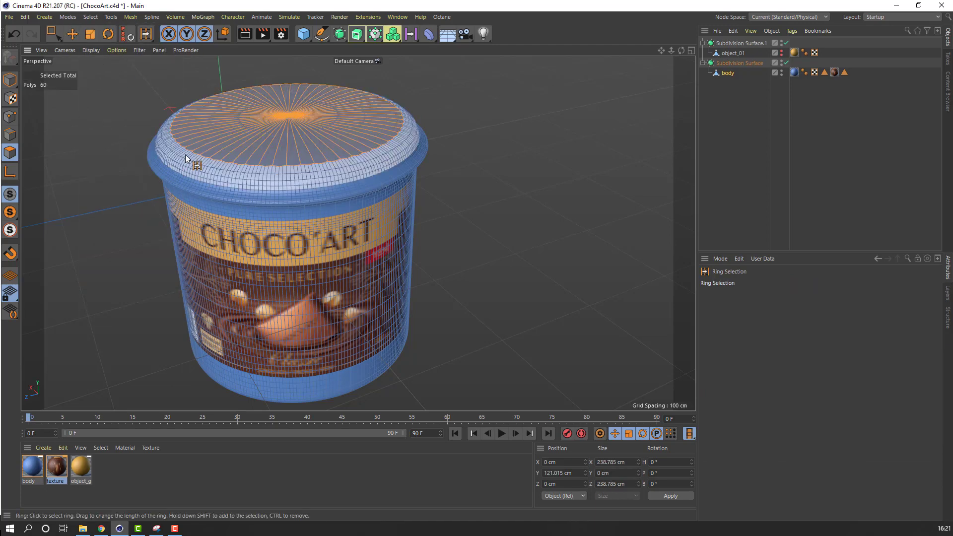
click(786, 63)
alt+drag(342, 198, 301, 213)
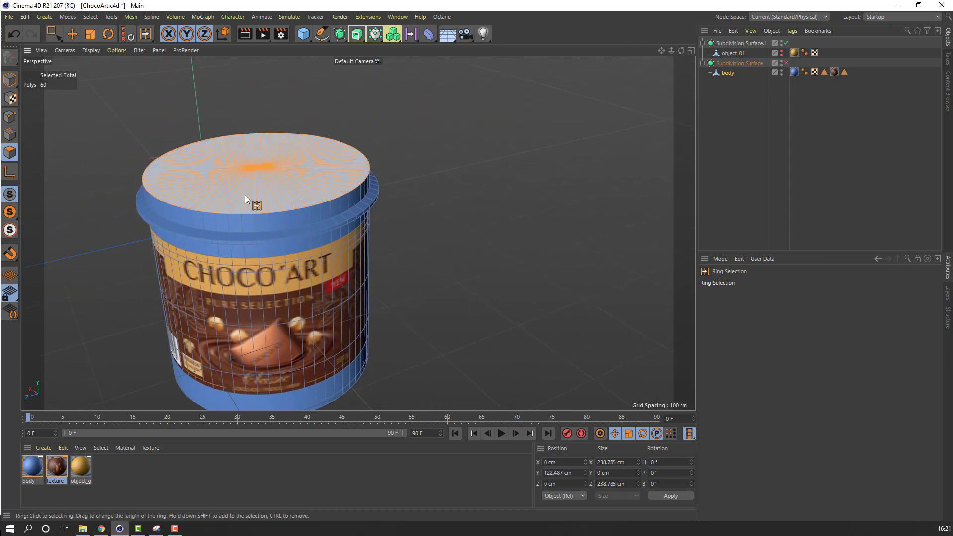
Step: Move the selected top cap polygons up to about Y 131.7 cm and turn the body's Subdivision Surface back on
click(73, 35)
alt+drag(275, 237, 279, 198)
drag(272, 159, 277, 145)
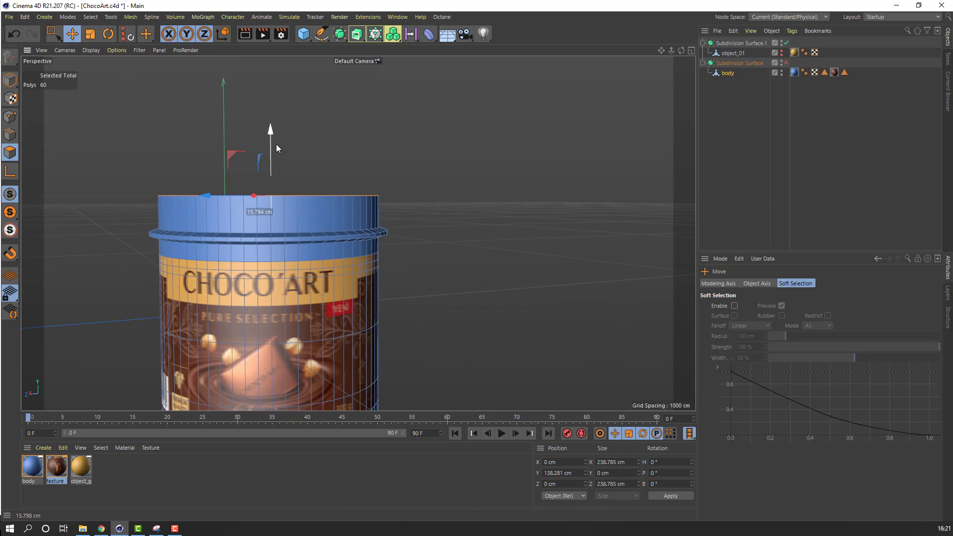
drag(276, 145, 277, 150)
alt+drag(546, 186, 482, 192)
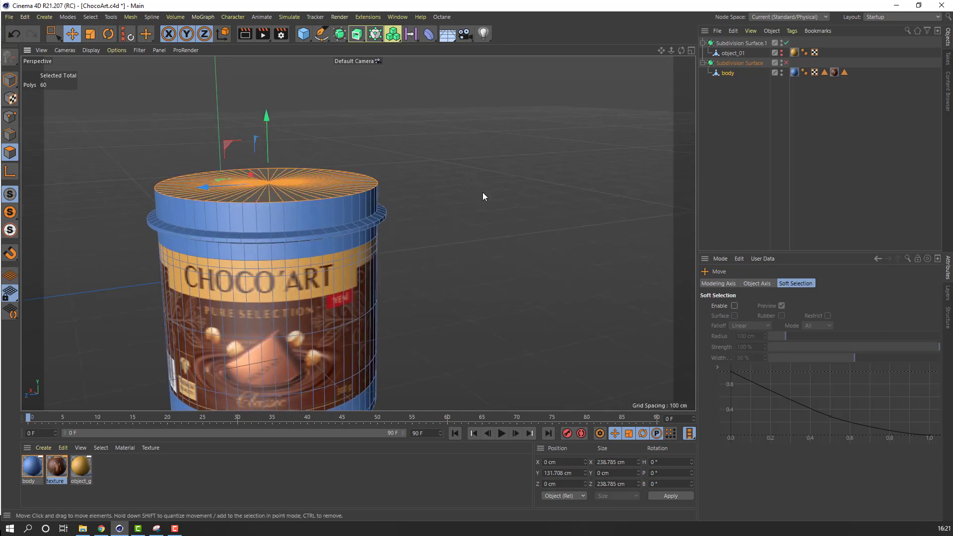
click(786, 64)
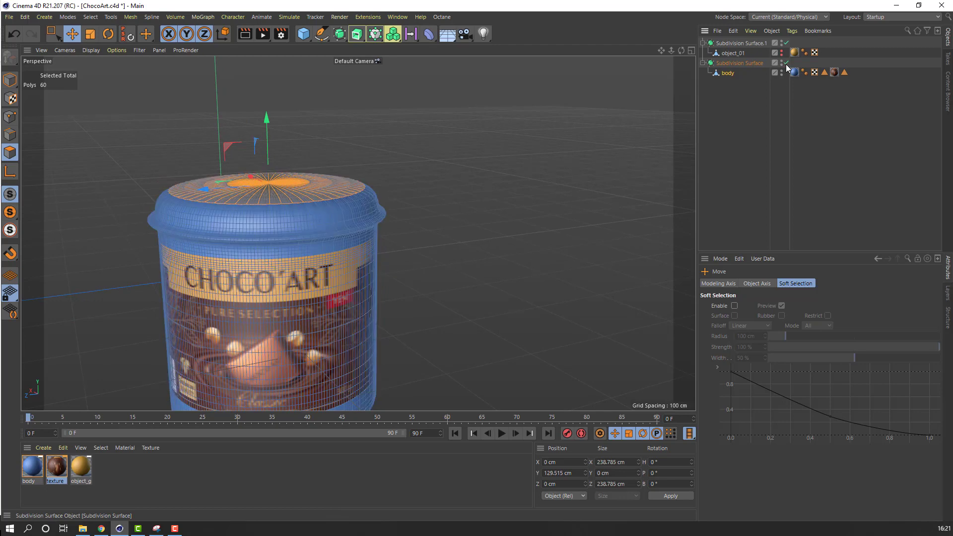
alt+drag(392, 218, 374, 208)
Step: In Edge mode, add three concentric loop cuts to the body's top cap with Loop/Path Cut
click(16, 136)
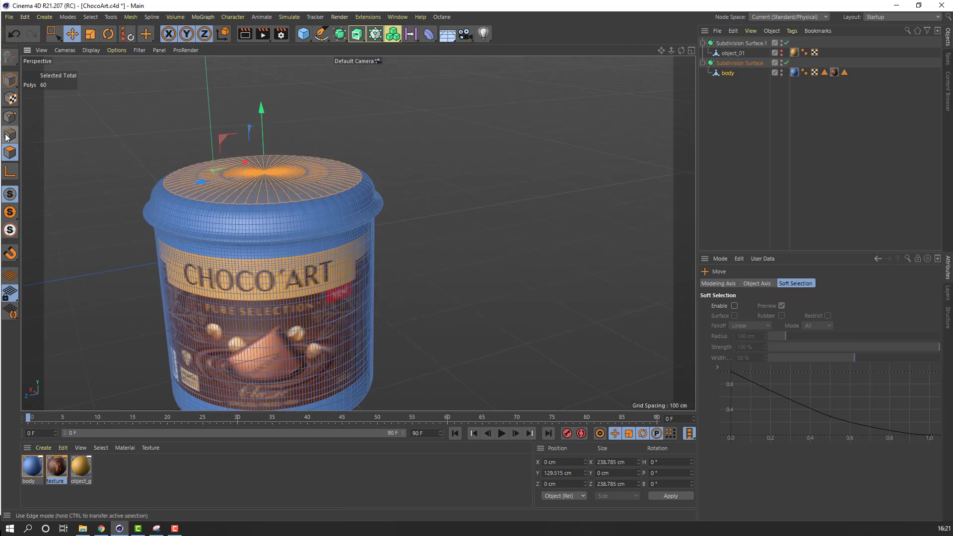
right_click(110, 105)
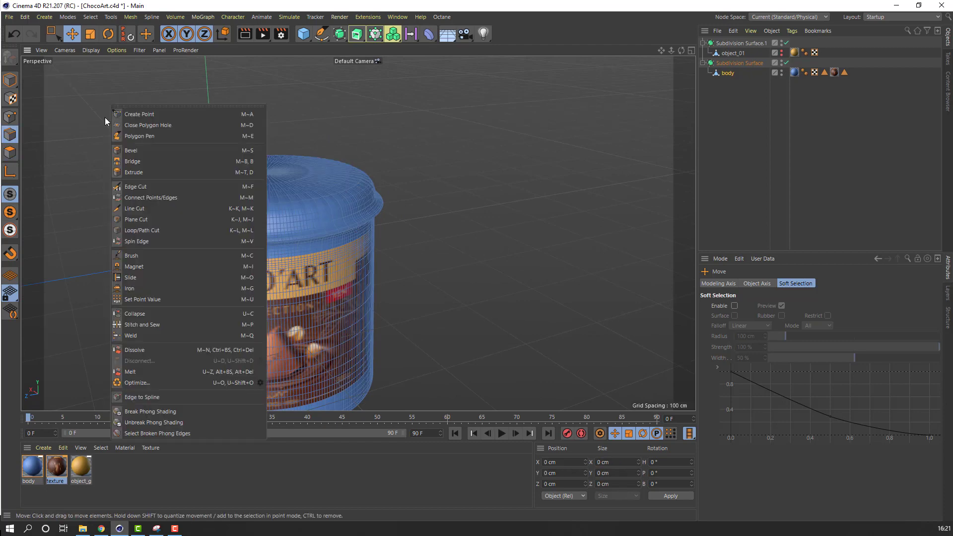
click(144, 231)
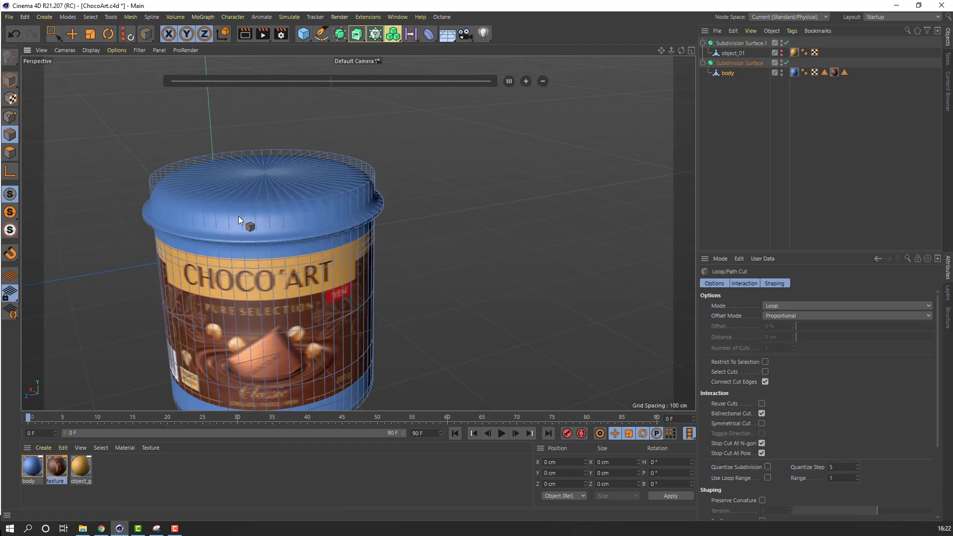
scroll(238, 217, up, 3)
alt+drag(219, 220, 227, 204)
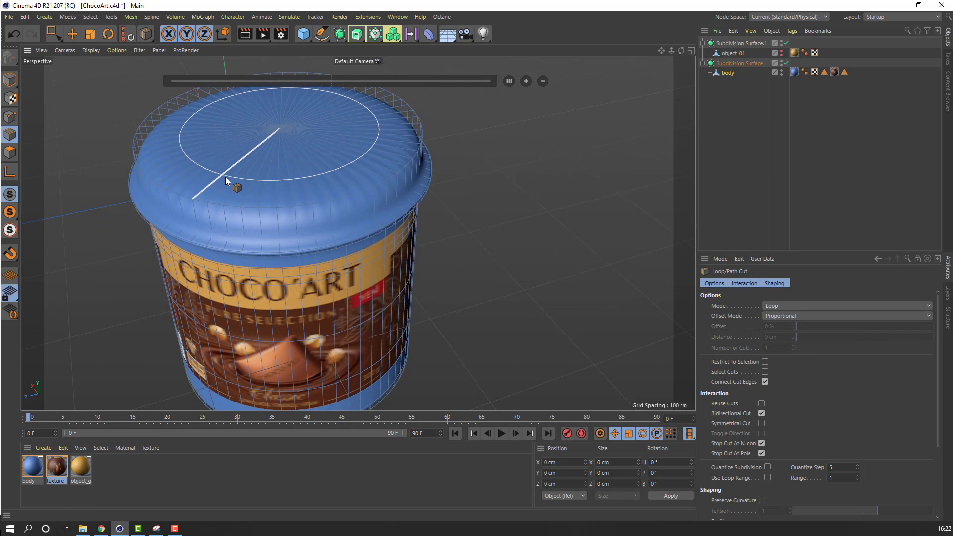
click(225, 176)
click(241, 151)
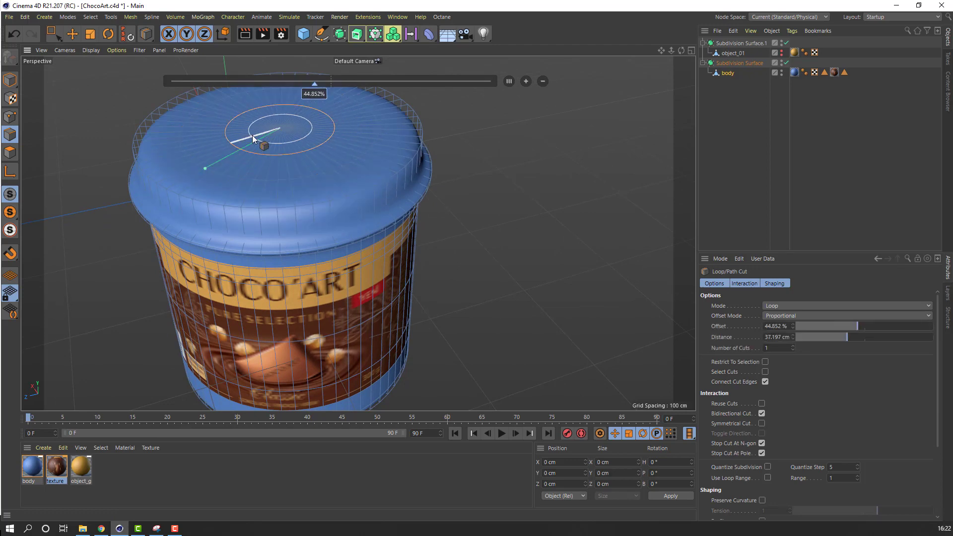
click(256, 135)
Step: Add a loop cut on the side wall just below the body's top rim at about 14.9 % offset, and return to Model mode
scroll(238, 258, down, 2)
alt+drag(238, 264, 211, 249)
scroll(207, 212, up, 3)
alt+drag(207, 213, 73, 143)
click(10, 79)
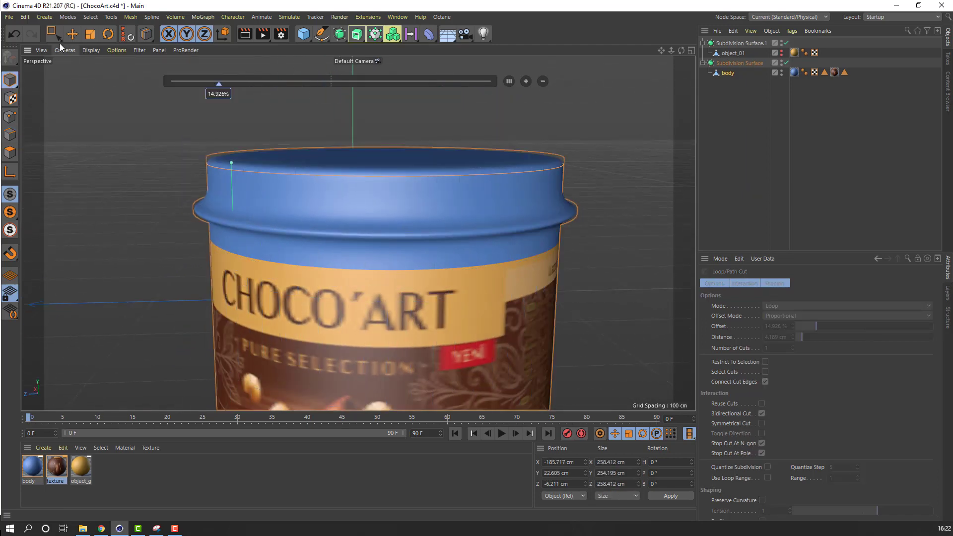
key(e)
Step: Make the gold lid object_01 visible again on the jar and clear the selection
scroll(466, 251, down, 2)
alt+middle_drag(466, 251, 365, 249)
scroll(365, 248, down, 1)
alt+drag(364, 249, 375, 240)
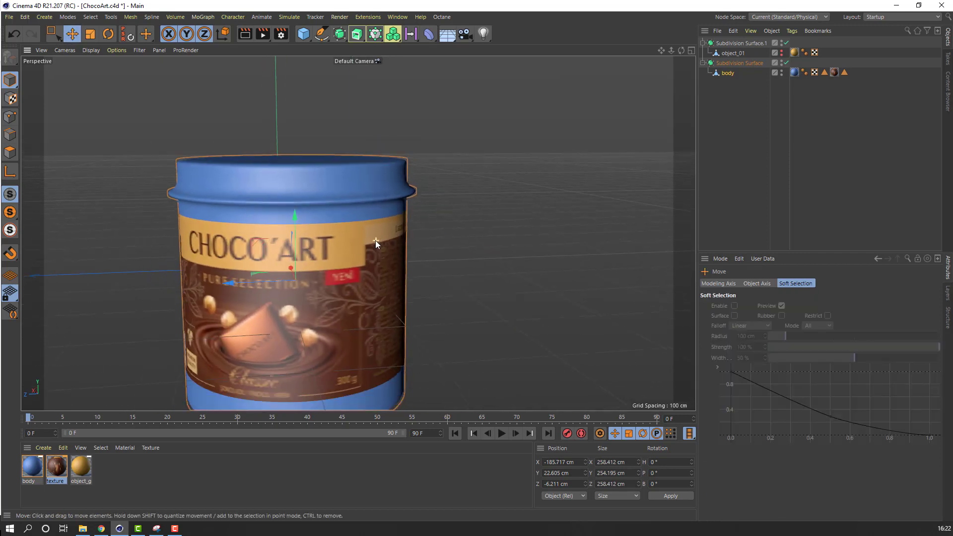
alt+middle_drag(375, 240, 390, 227)
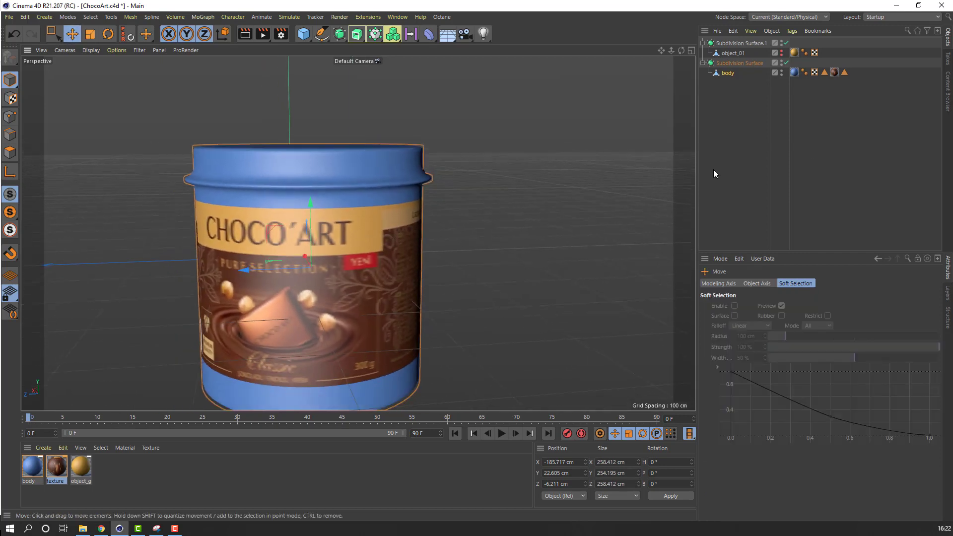
click(780, 51)
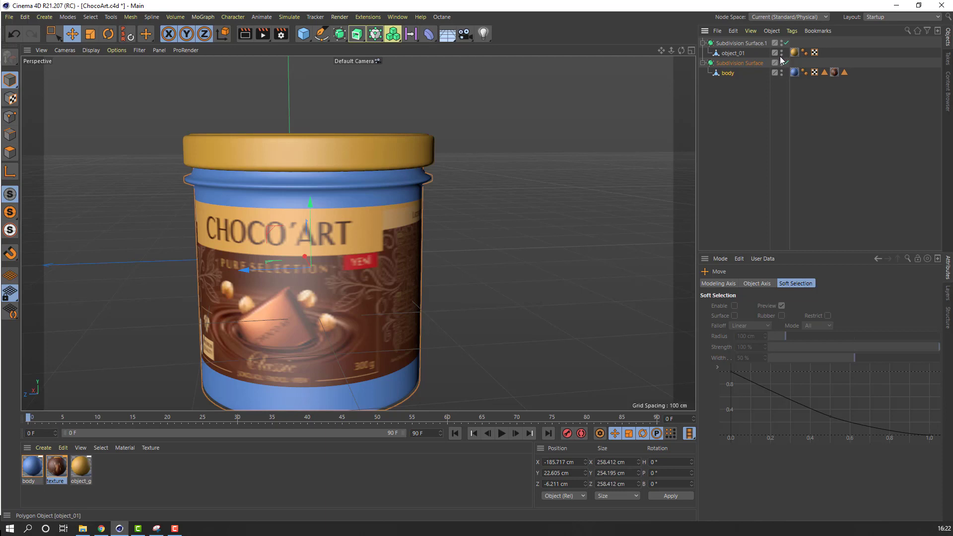
scroll(561, 235, down, 2)
click(520, 216)
scroll(474, 222, up, 3)
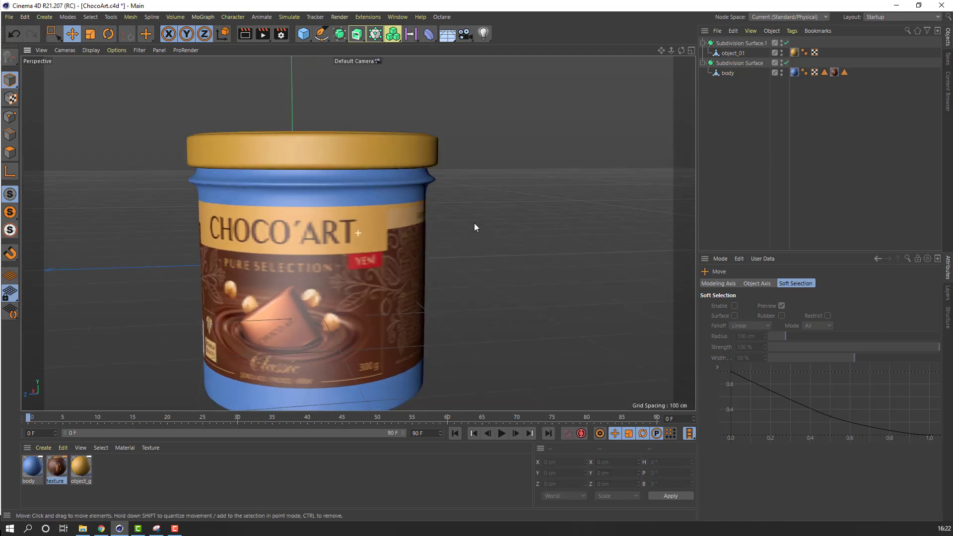
alt+drag(474, 222, 469, 254)
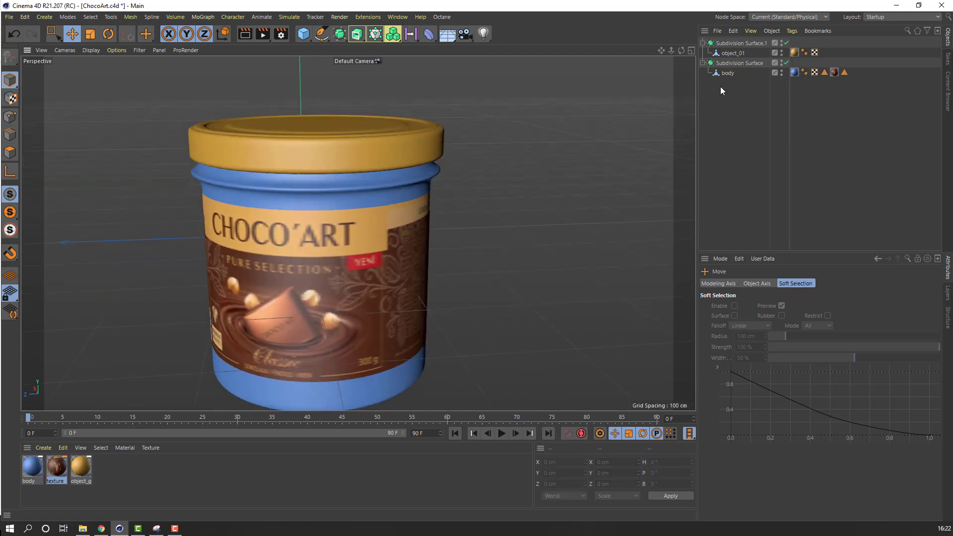
Step: Raise the lid object_01 slightly above the body to about Y 159 cm, and deselect it
click(733, 53)
alt+drag(287, 103, 280, 187)
drag(313, 107, 314, 103)
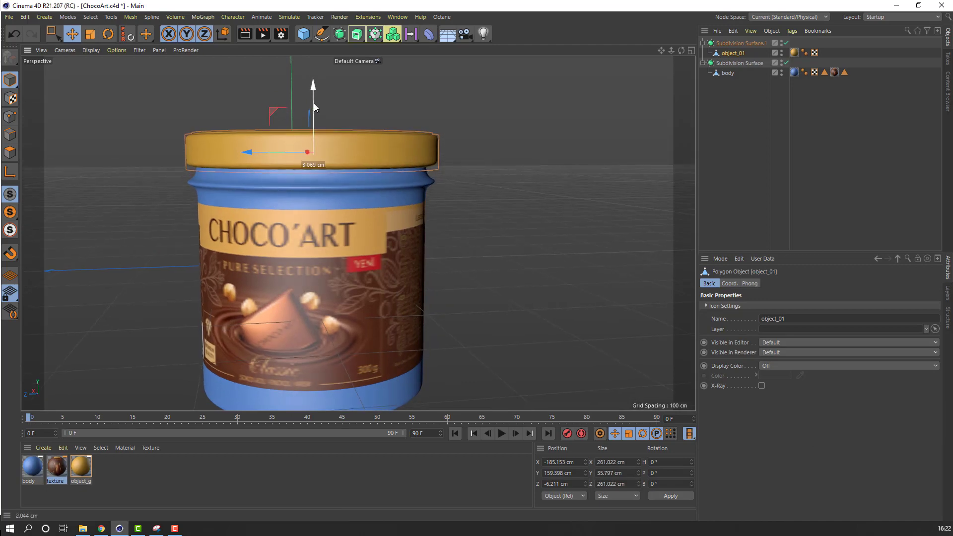
click(467, 224)
Step: Examine the jar with its lid and label from the front and side
scroll(359, 246, down, 2)
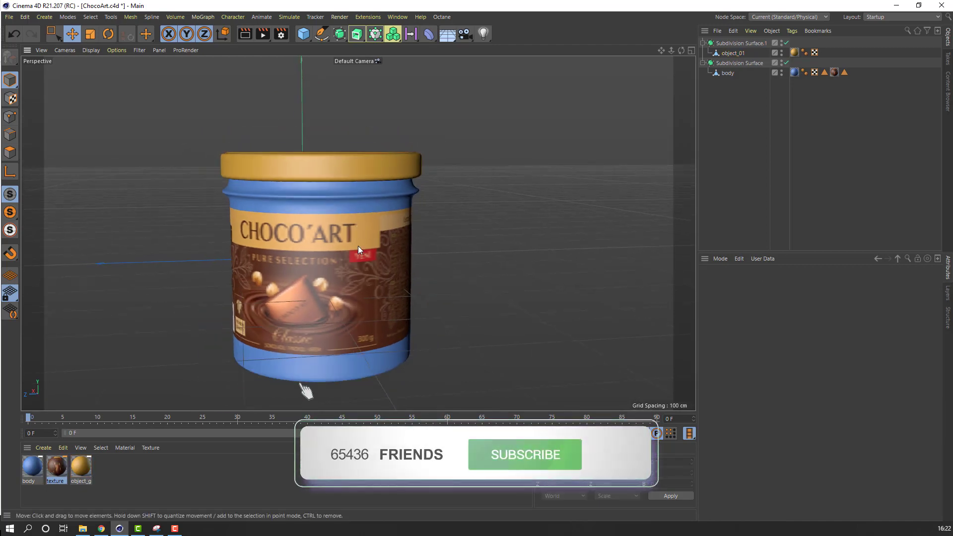
scroll(308, 297, down, 3)
scroll(307, 297, up, 4)
alt+drag(270, 198, 302, 170)
alt+drag(267, 221, 319, 222)
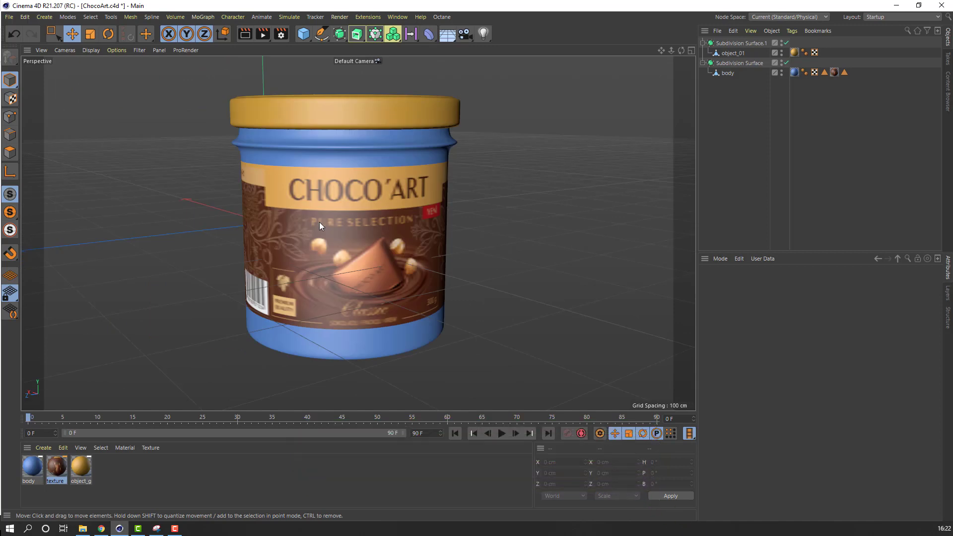